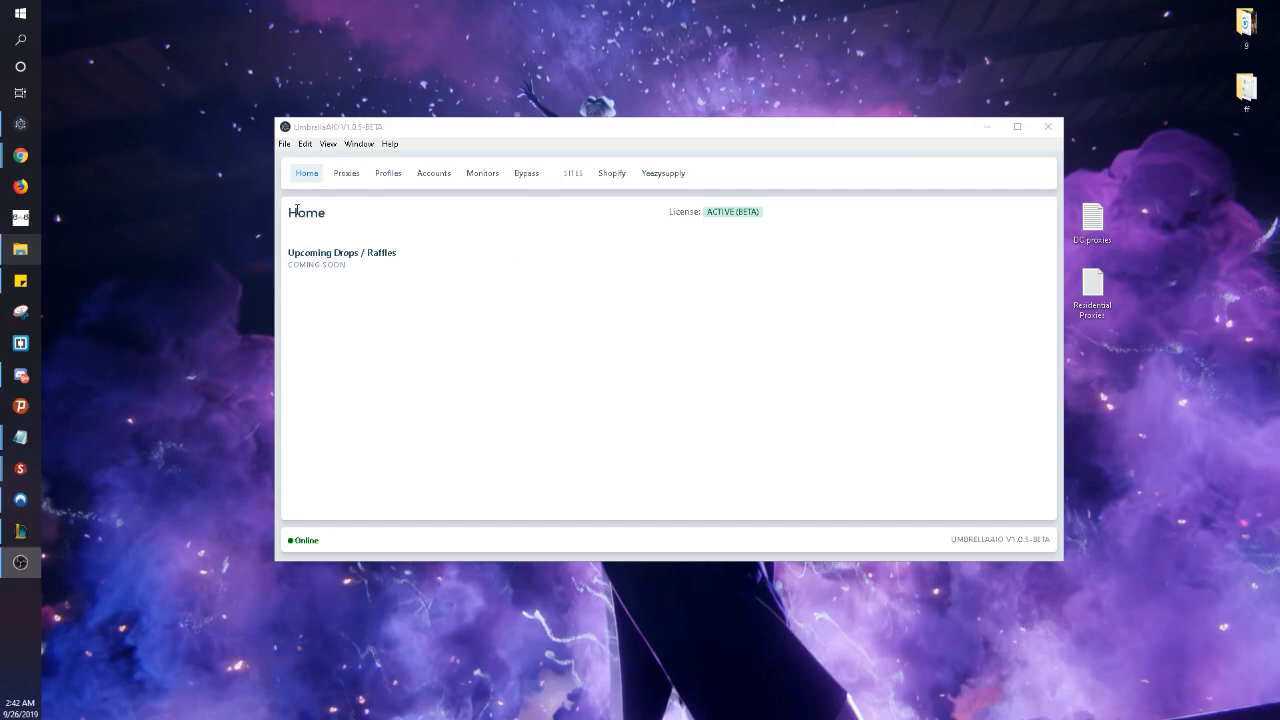
- Highlight the active beta license status, then clear the selection
left_click_drag(657, 209, 793, 209)
left_click(779, 215)
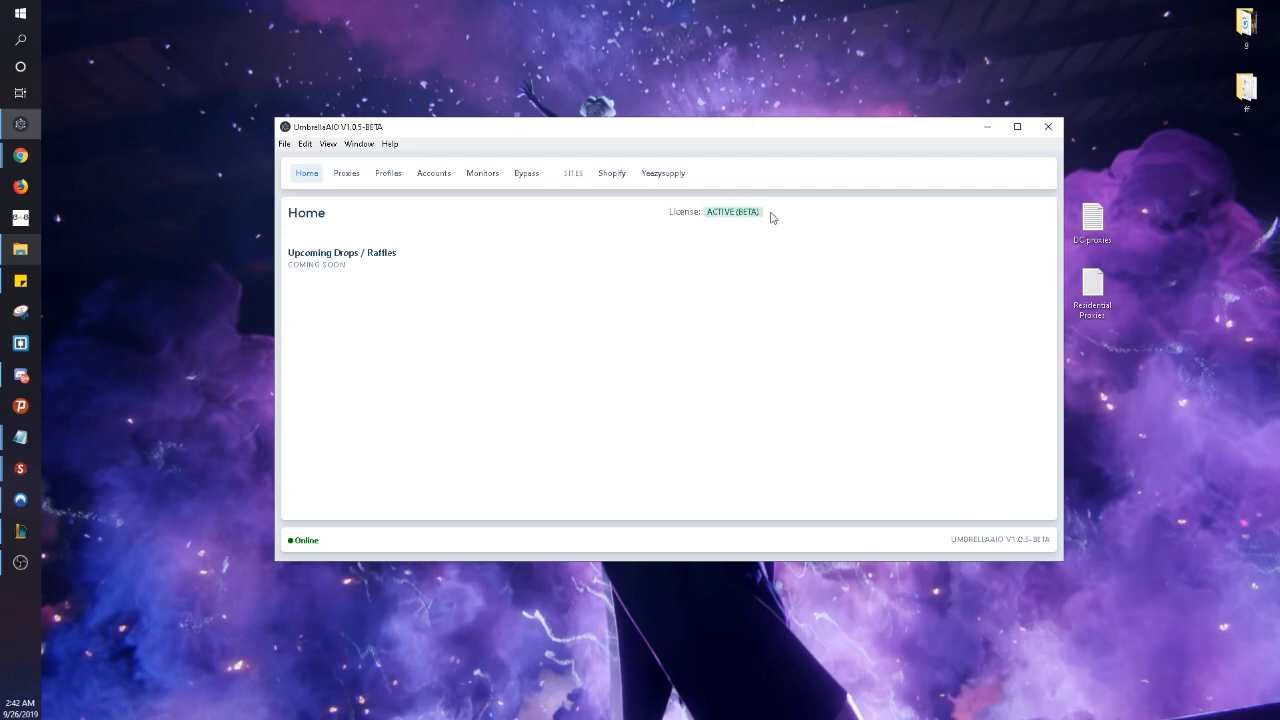
left_click_drag(690, 211, 653, 206)
left_click(509, 275)
- Go to the Proxies page and bring up the Add Proxies form
left_click(347, 174)
left_click(1020, 212)
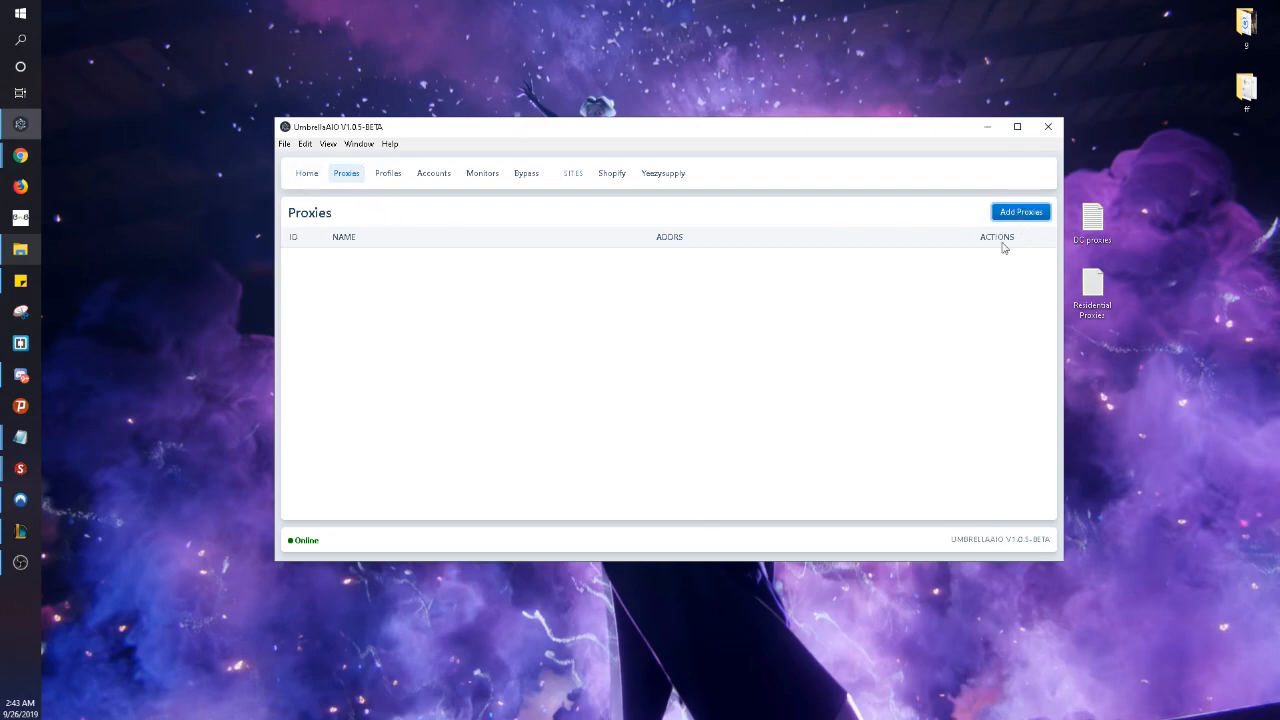
left_click(1020, 212)
- Name the proxy list DC and enter the first proxy 100.20032.11110
left_click(560, 245)
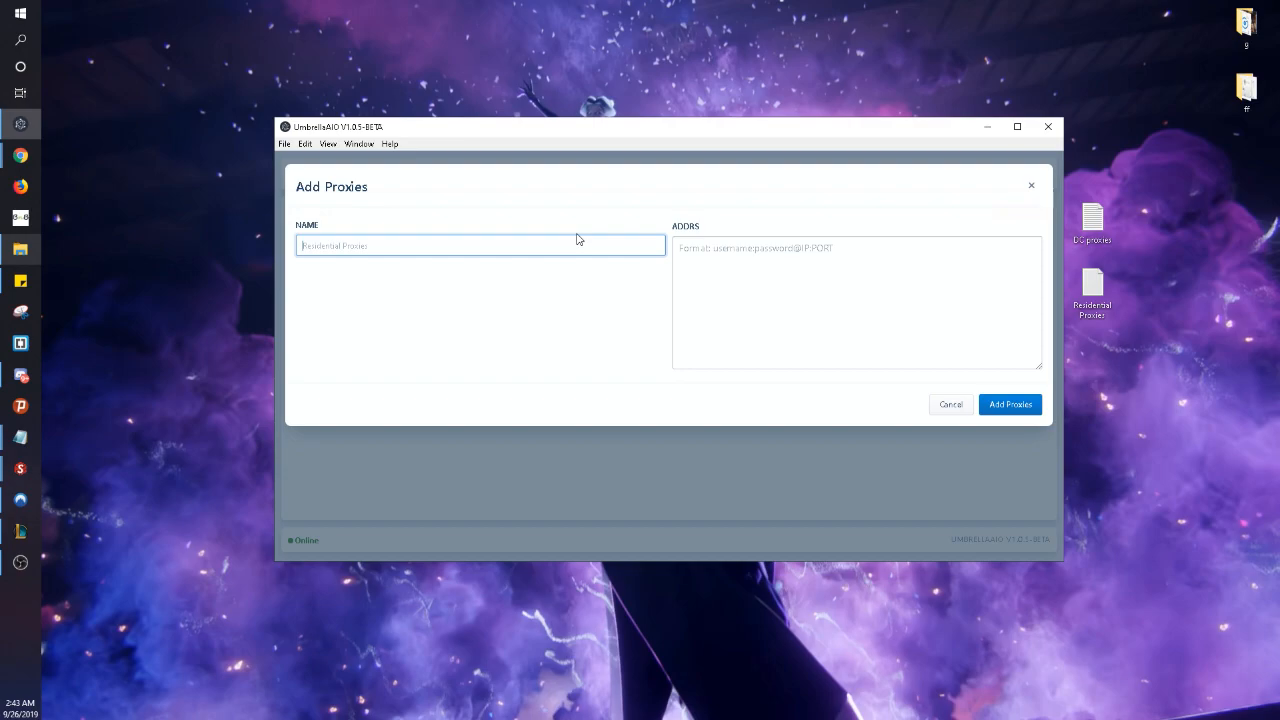
type("DC")
key("Tab")
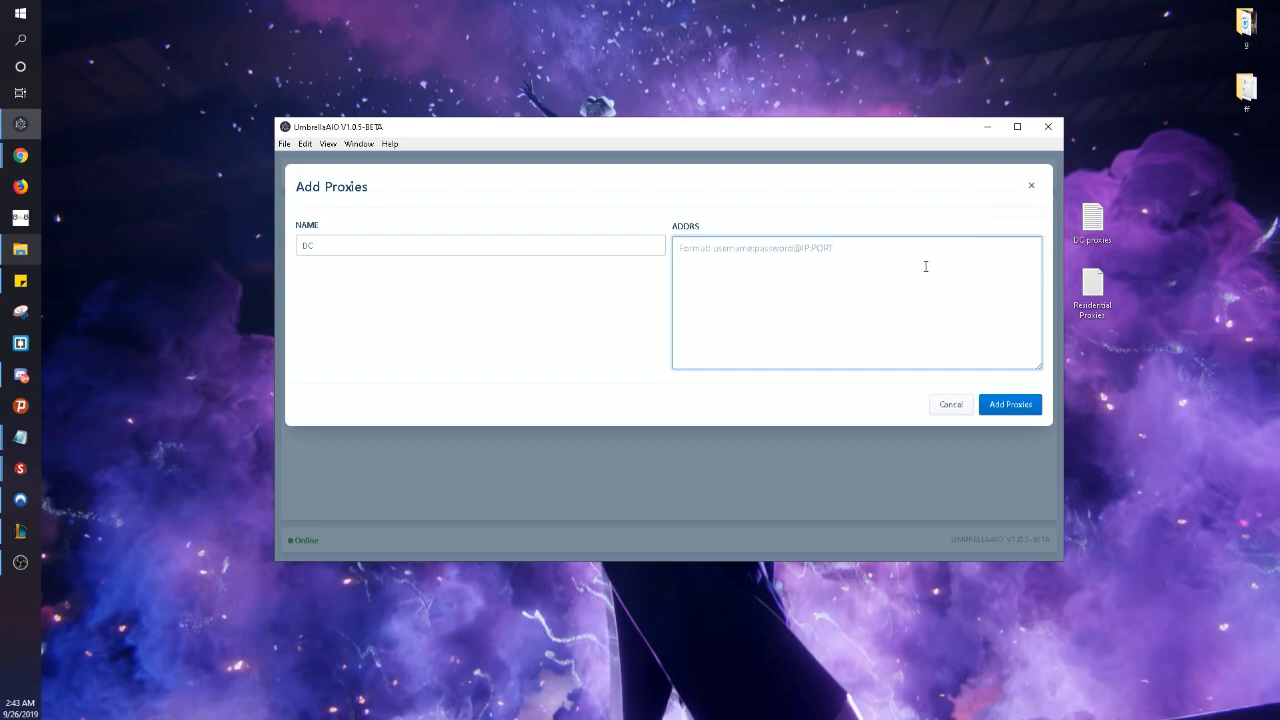
type("100")
key("Return")
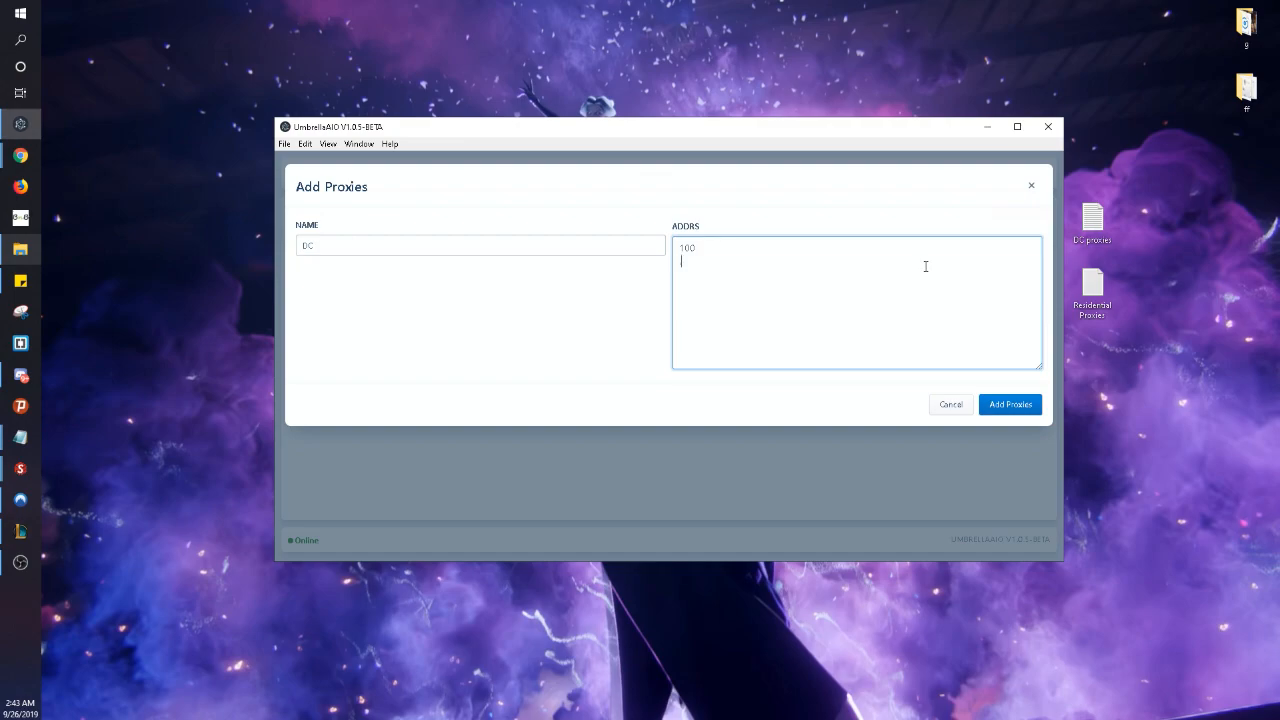
type(".2003")
type("2")
type(".11110")
- Add the second proxy 10.01112.000 on its own line, save the DC list, and select it
type("102203")
key("BackSpace")
key("BackSpace")
key("BackSpace")
key("BackSpace")
key("BackSpace")
key("BackSpace")
key("Return")
type("10.01112.000")
left_click(1022, 404)
left_click(715, 170)
left_click(805, 262)
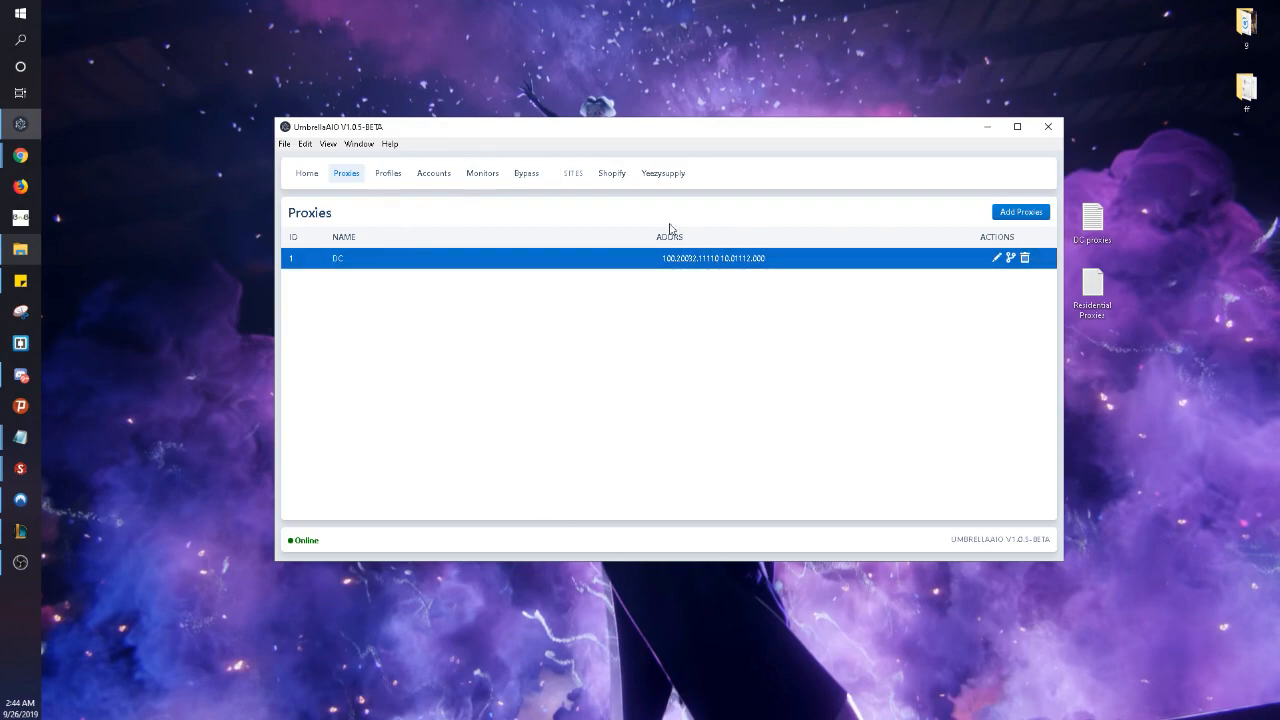
- Start a new profile on the Profiles page and enter the contact's e-mail
left_click(387, 175)
left_click(1021, 212)
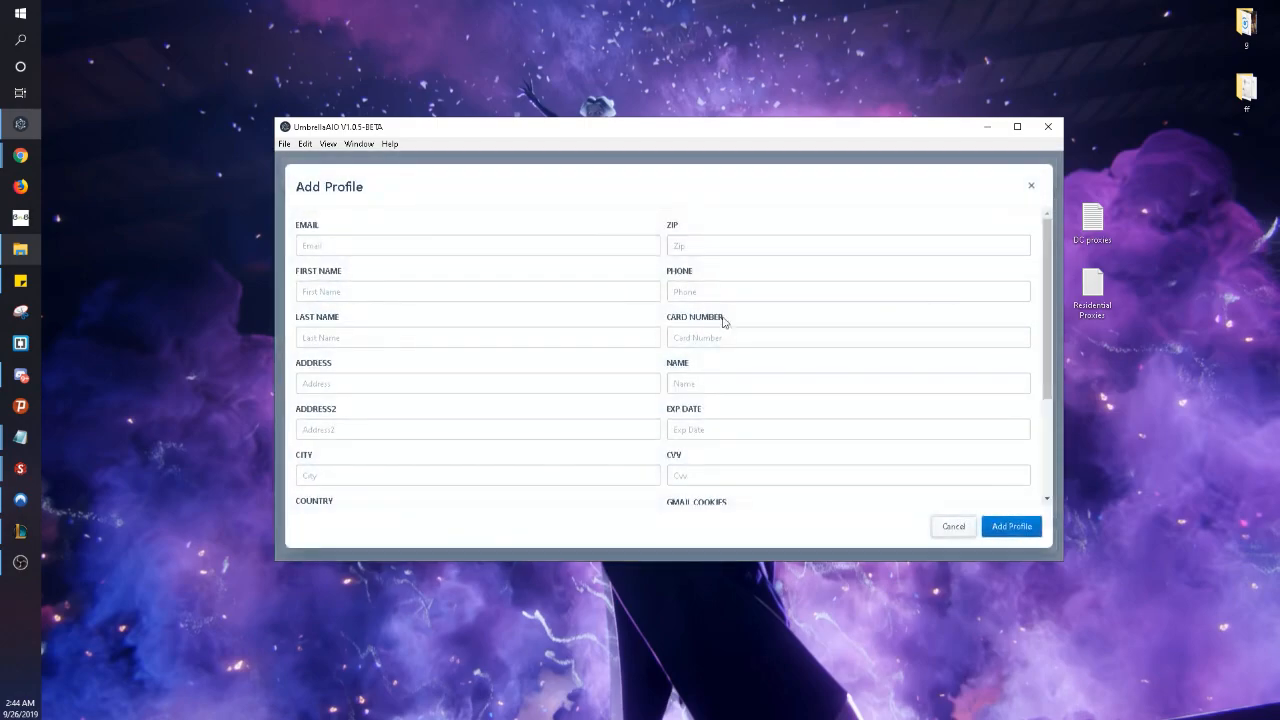
left_click(486, 245)
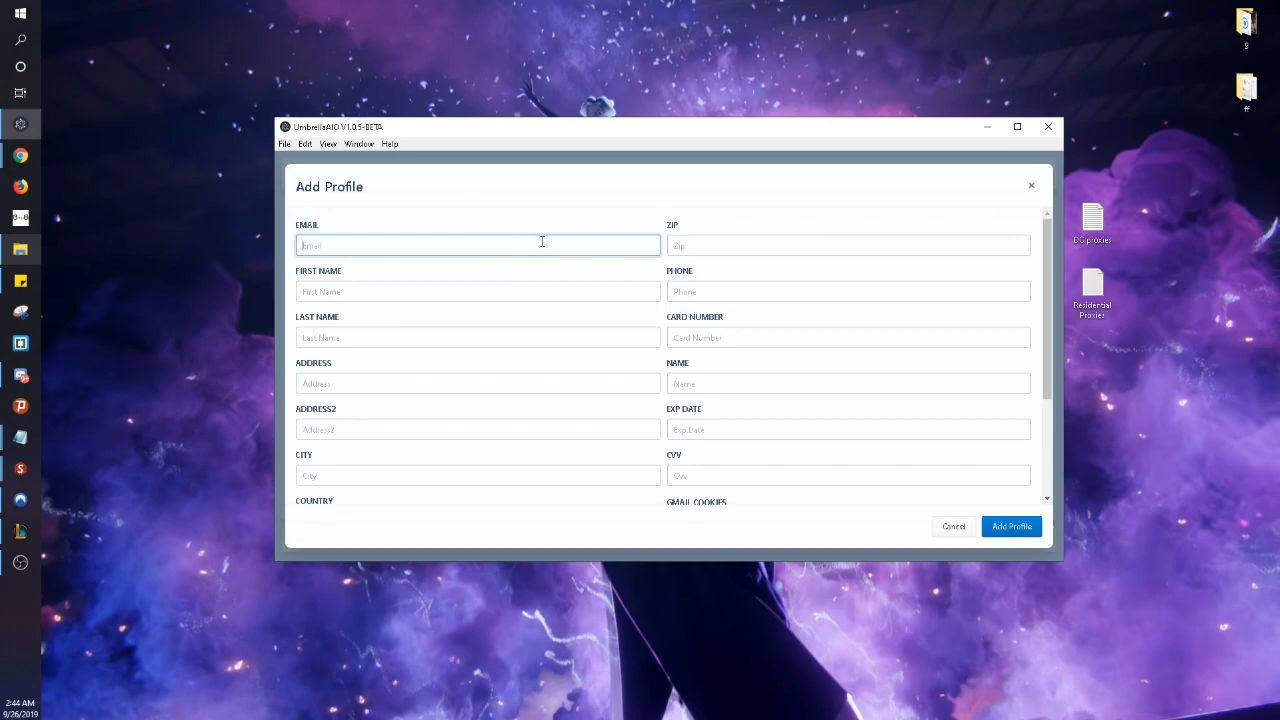
key("Tab")
- Fill in the contact's first name, last name, street address and city
type("Chr")
key("BackSpace")
key("BackSpace")
key("BackSpace")
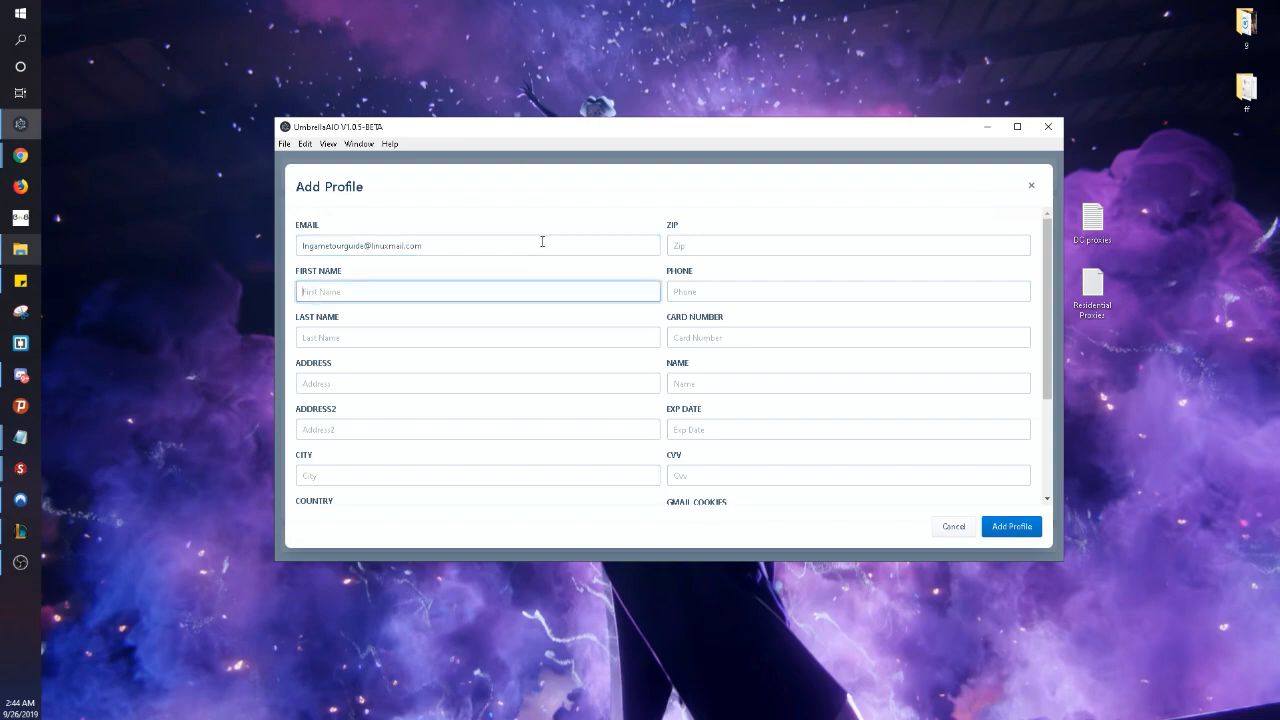
type("Chris")
key("Tab")
type("tooo")
key("Tab")
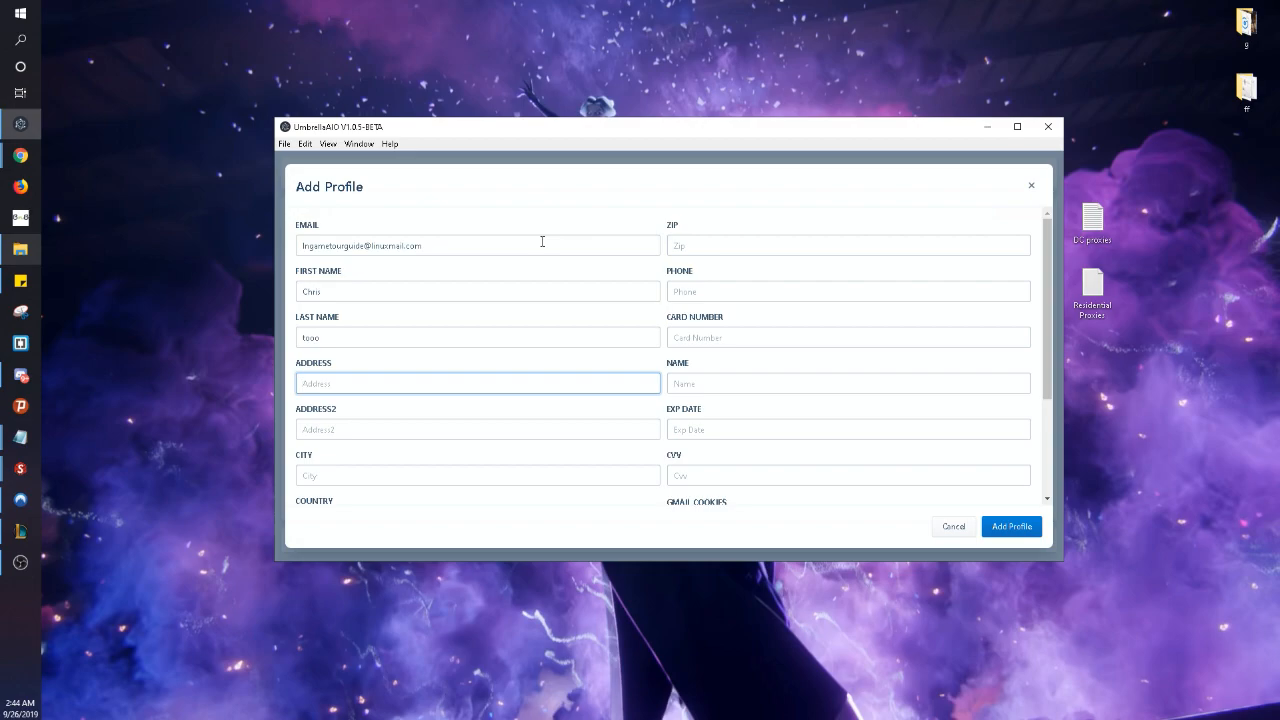
type("24888 Test")
key("Tab")
key("Tab")
type("Dacula")
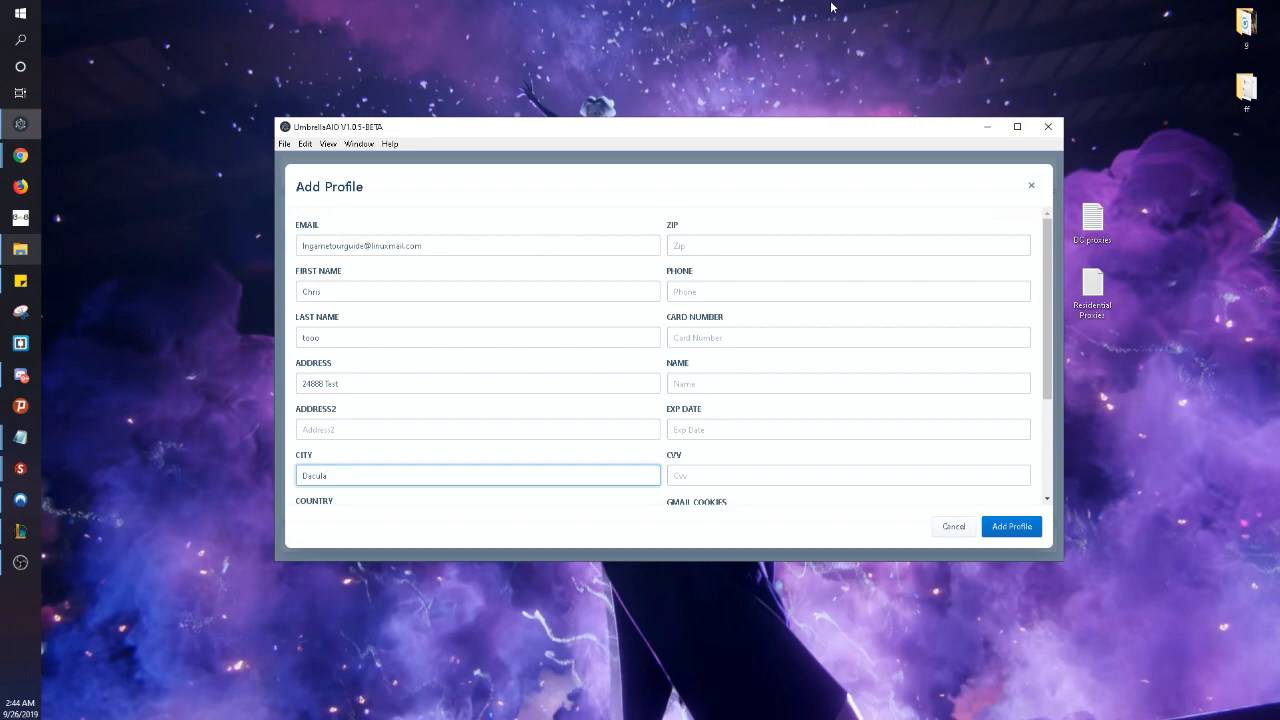
- Set the profile's country to US after correcting earlier entries
scroll(548, 320, "down", 2)
left_click(383, 389)
left_click_drag(376, 373, 457, 380)
left_click(361, 379)
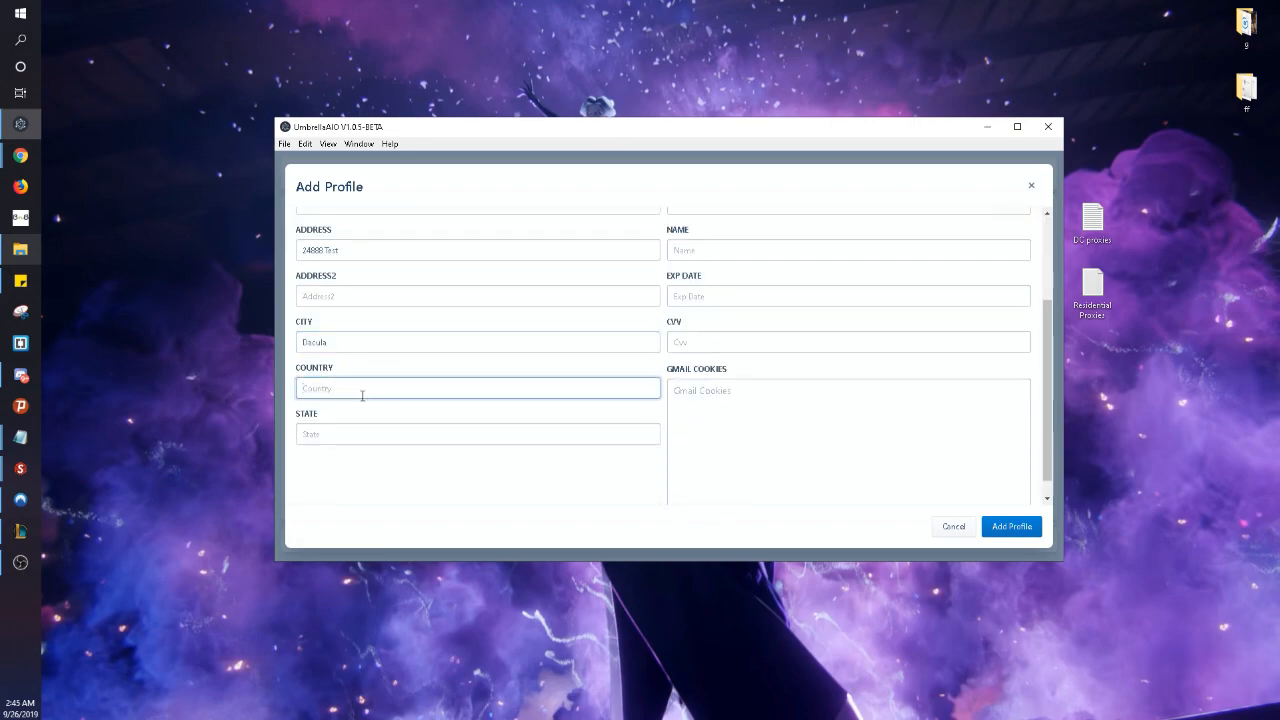
type("USA")
key("BackSpace")
key("BackSpace")
key("BackSpace")
type("Canana")
key("BackSpace")
key("BackSpace")
key("BackSpace")
key("BackSpace")
key("BackSpace")
type("US")
left_click(383, 433)
- Enter the state, zip code, phone number and card number in the profile
type("GA")
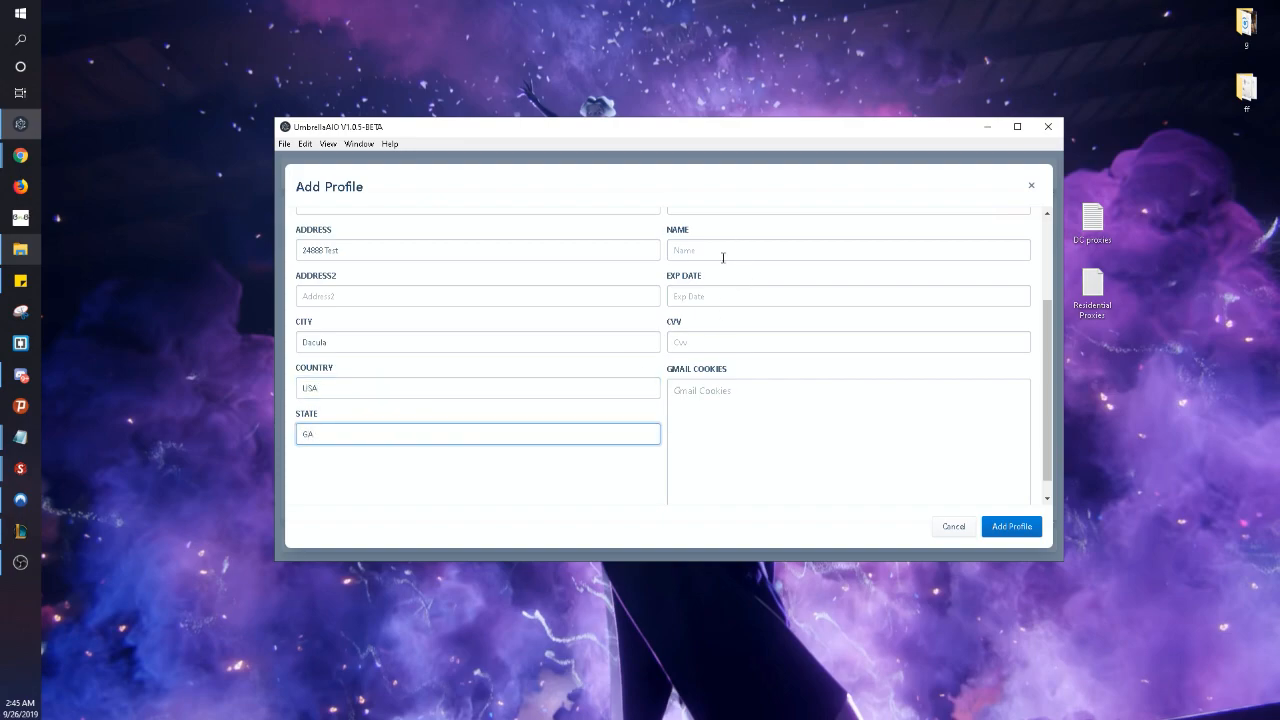
scroll(700, 320, "up", 2)
left_click(738, 253)
type("333")
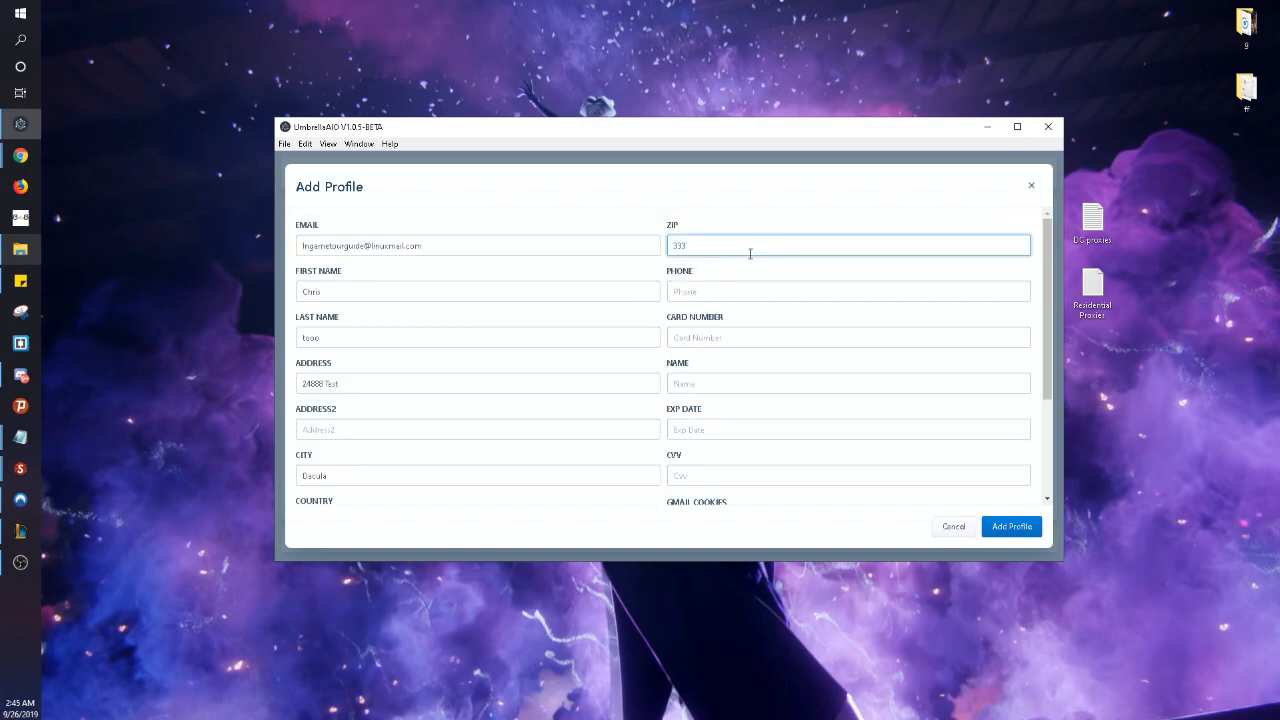
type("33")
left_click(736, 292)
type("47125555")
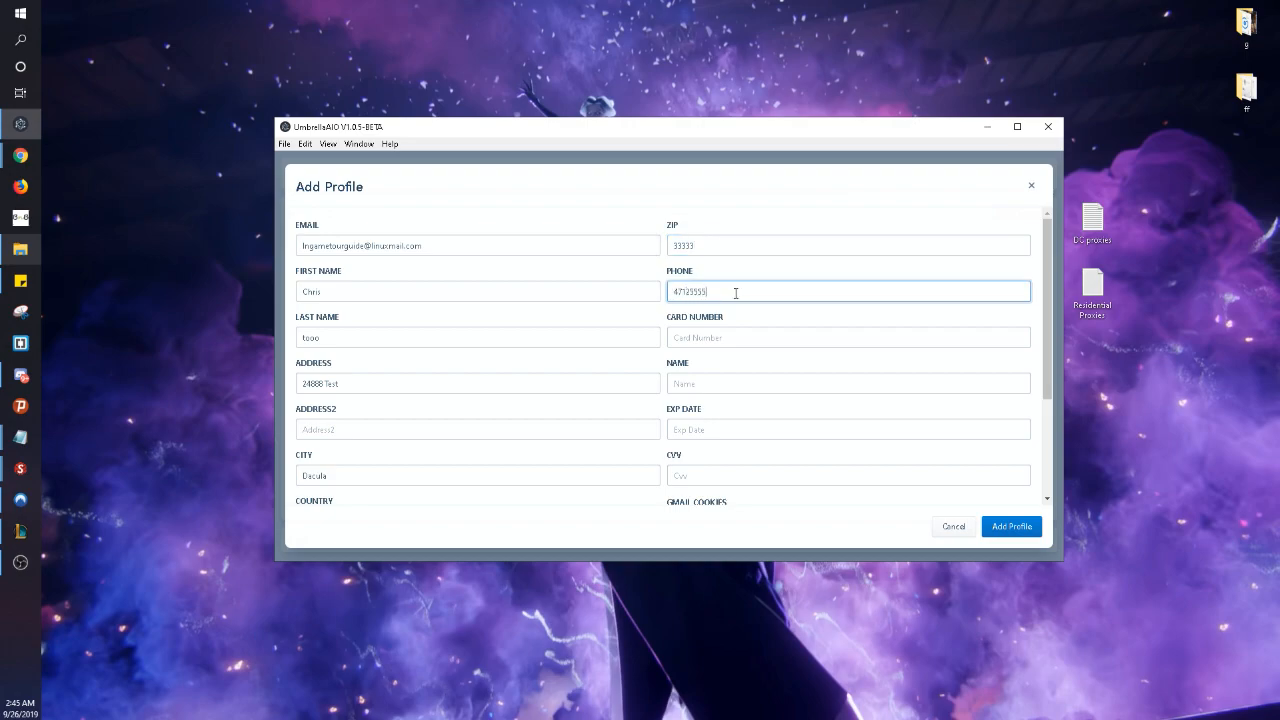
key("Tab")
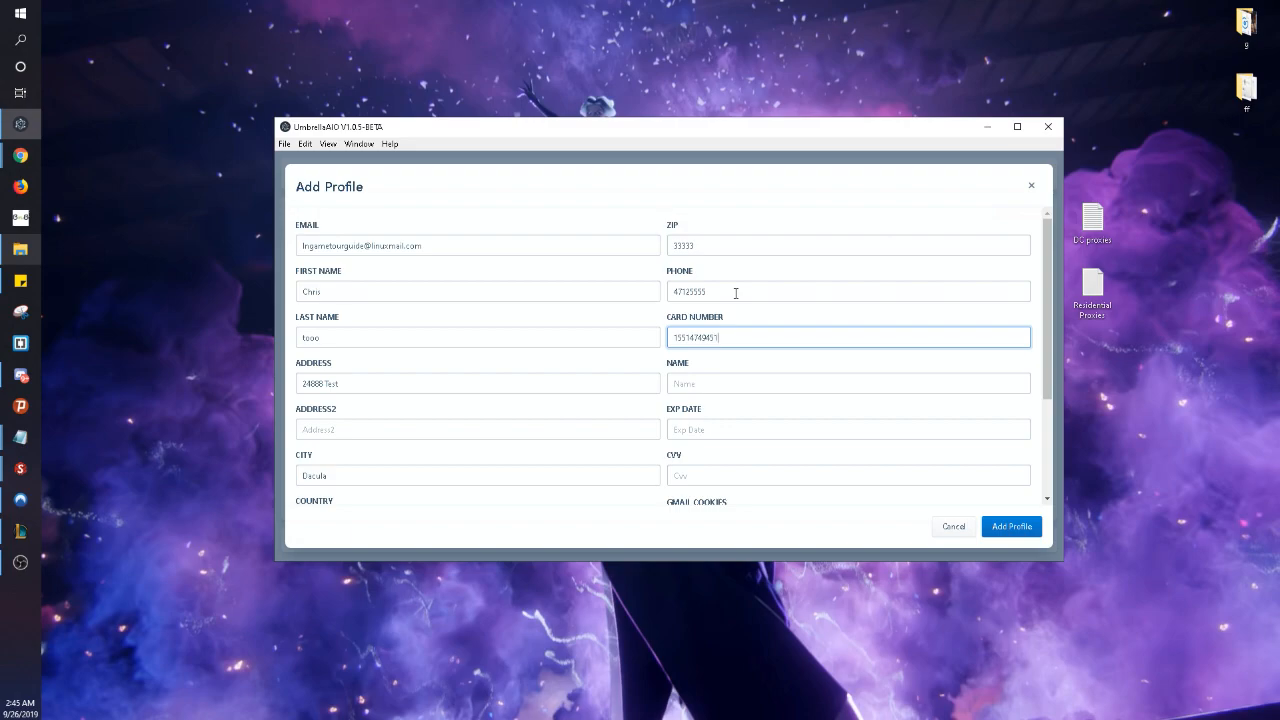
- Enter the cardholder name, card expiry date and CVV
left_click(725, 380)
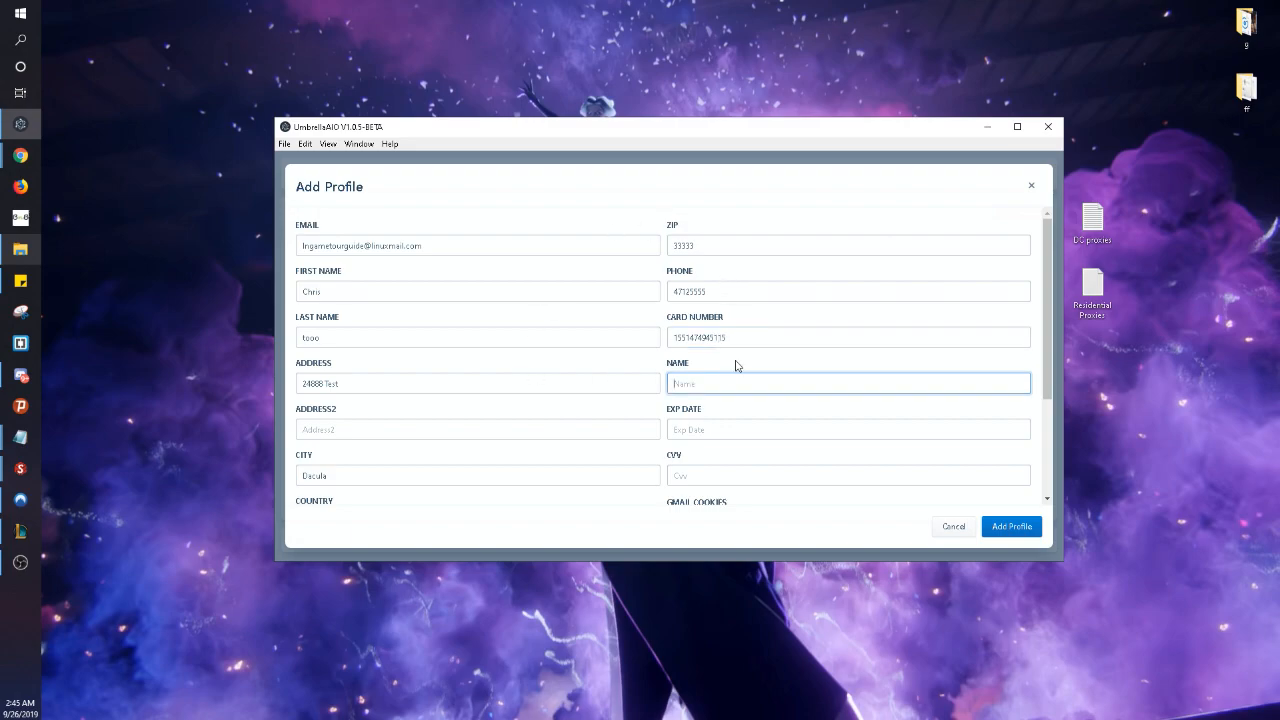
type("Name")
type("e Syluum")
key("Tab")
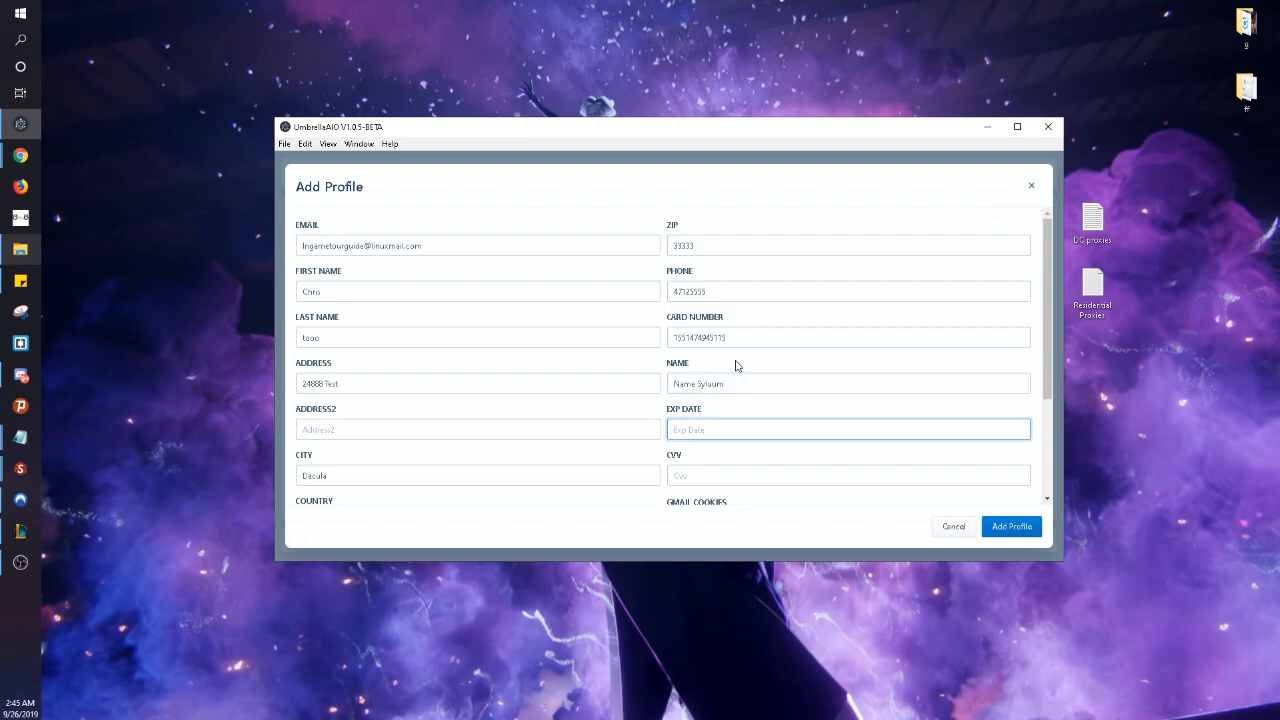
type("12/23")
left_click(716, 472)
- Point out the empty Gmail Cookies field, ready for pasting cookies
scroll(946, 230, "down", 2)
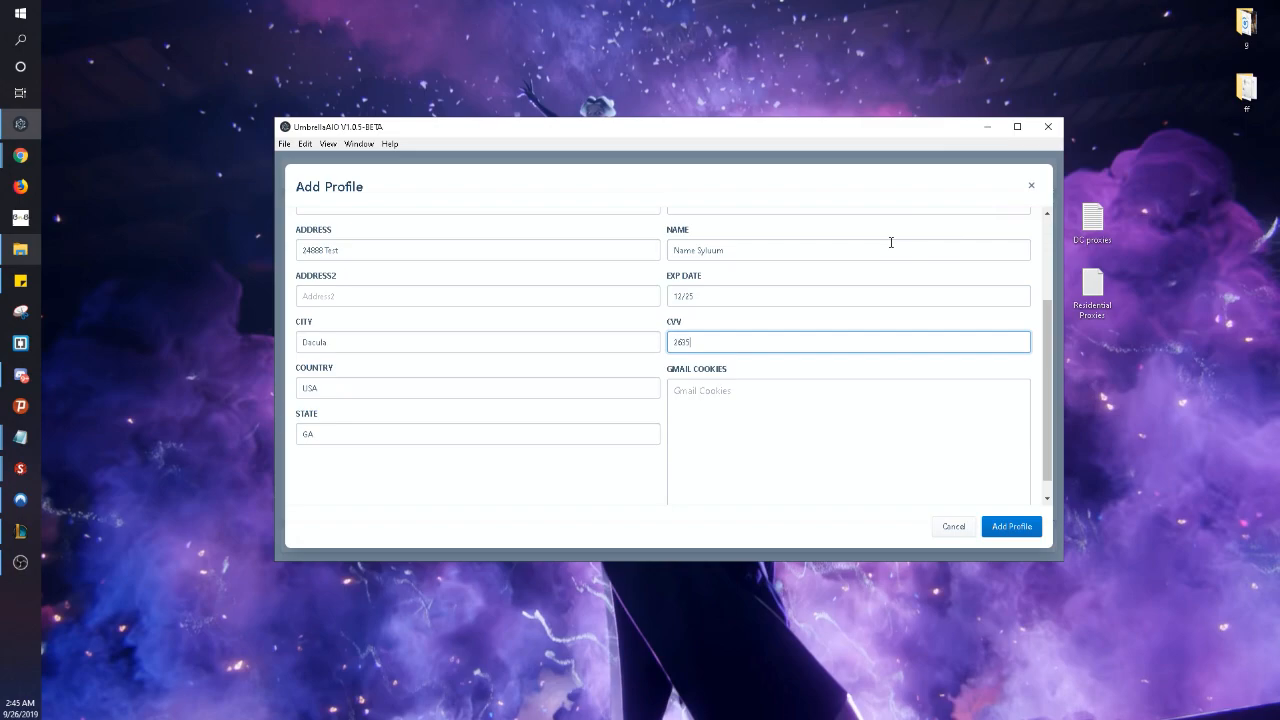
left_click(860, 387)
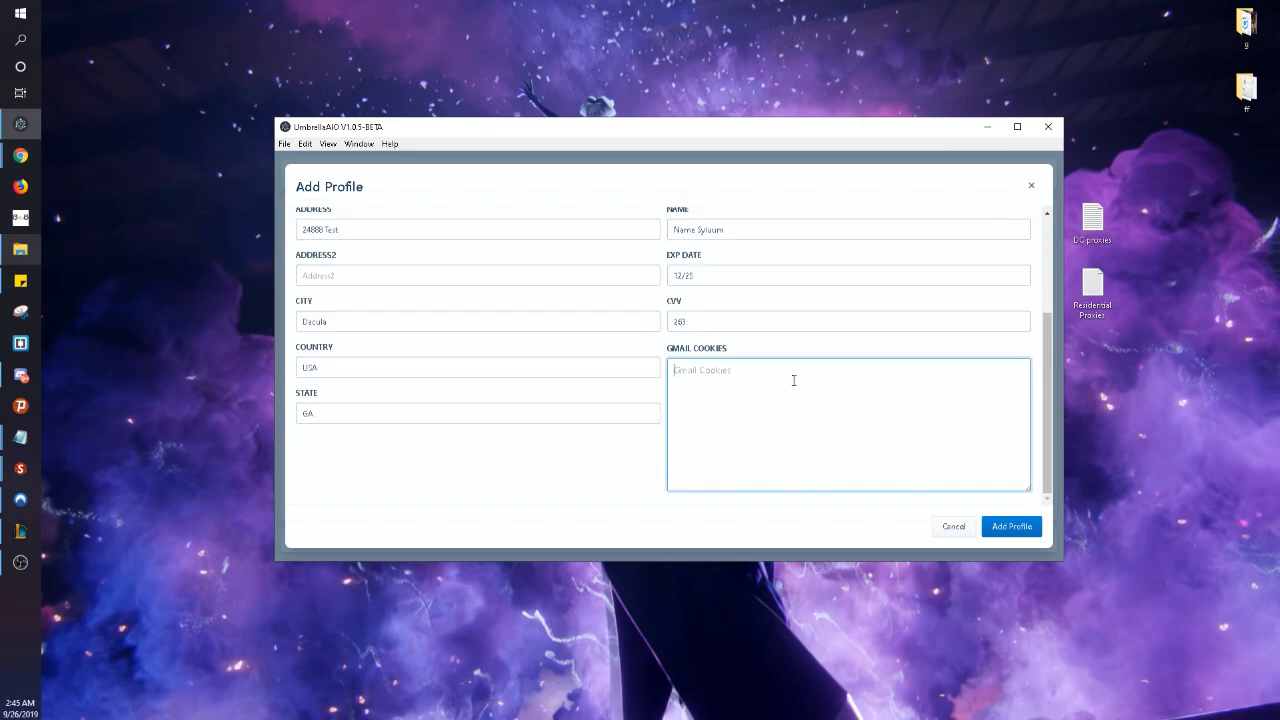
double_click(711, 349)
left_click(671, 349)
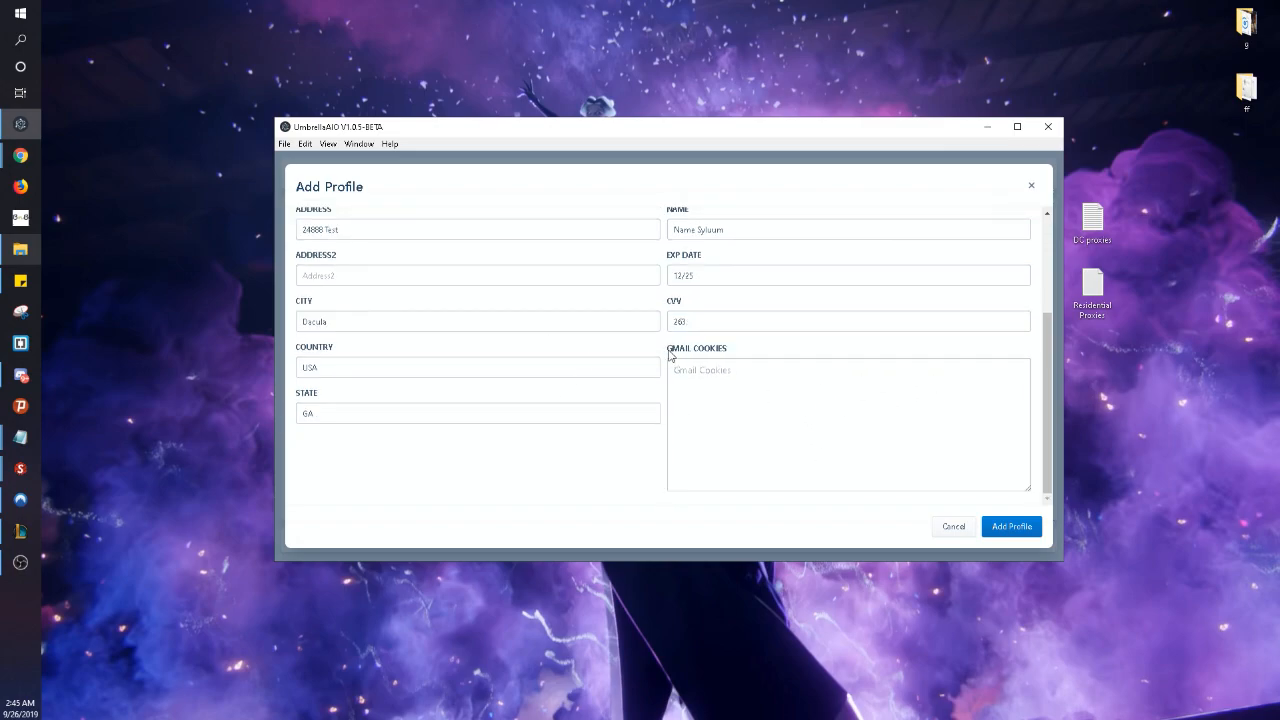
left_click_drag(669, 349, 763, 349)
double_click(763, 349)
left_click(785, 362)
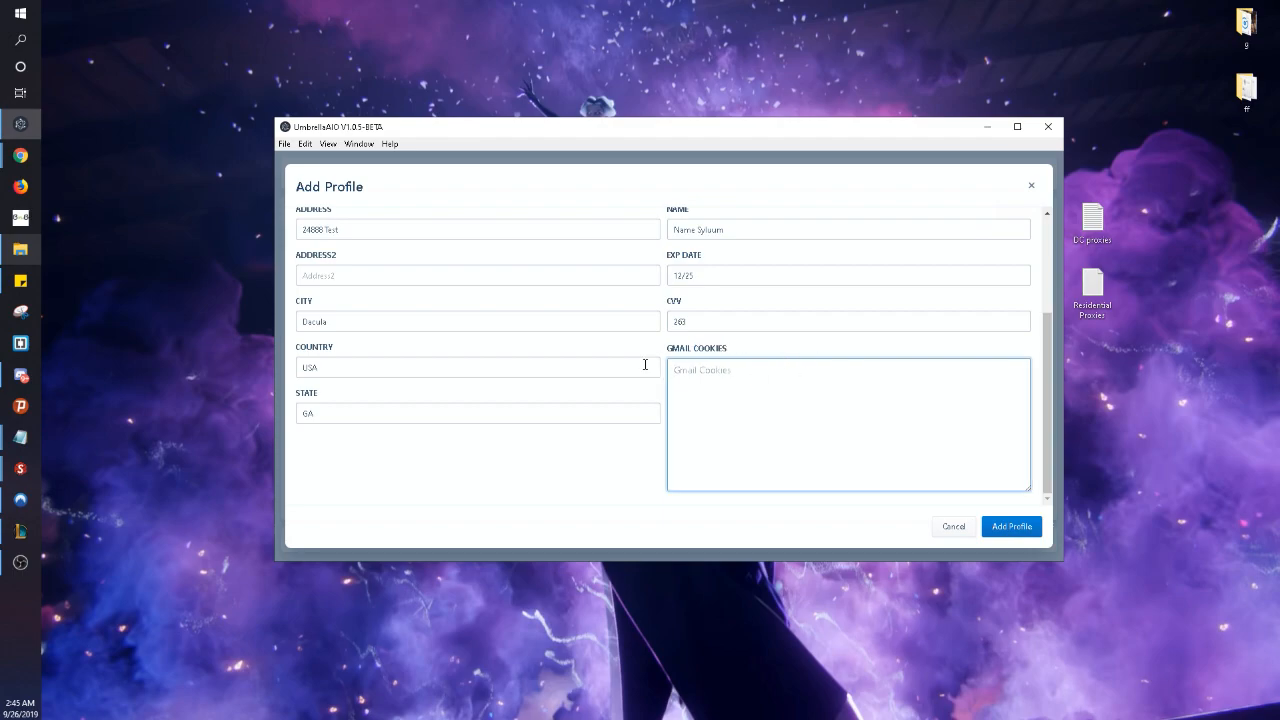
left_click_drag(741, 345, 643, 349)
left_click(771, 363)
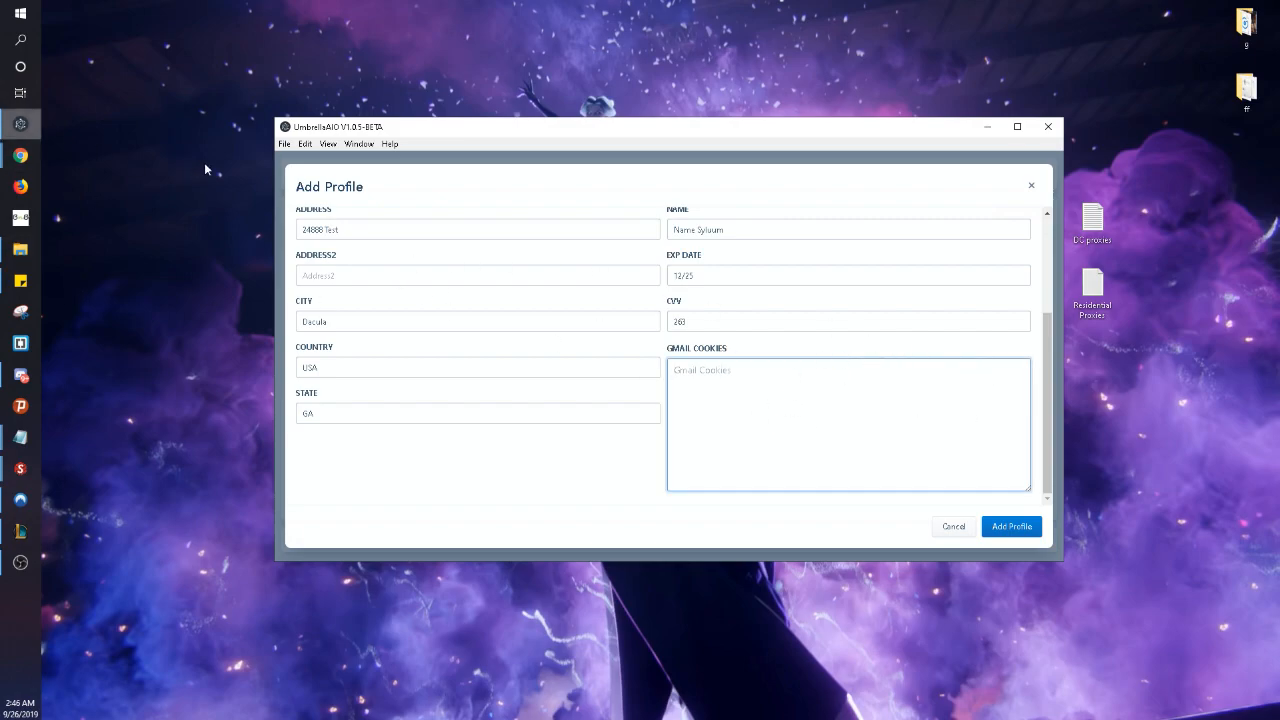
- Switch to the Gmail inbox in Chrome and show its cookies in the cookie-editor extension
left_click(15, 157)
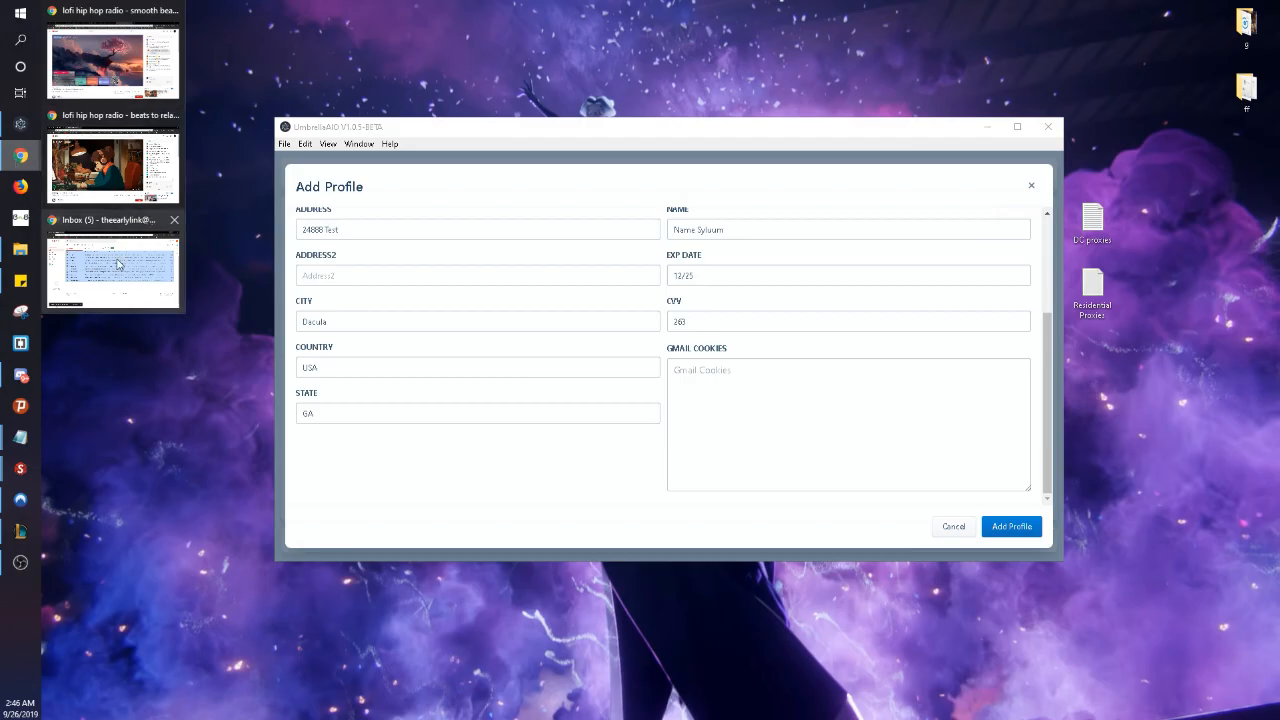
left_click(110, 262)
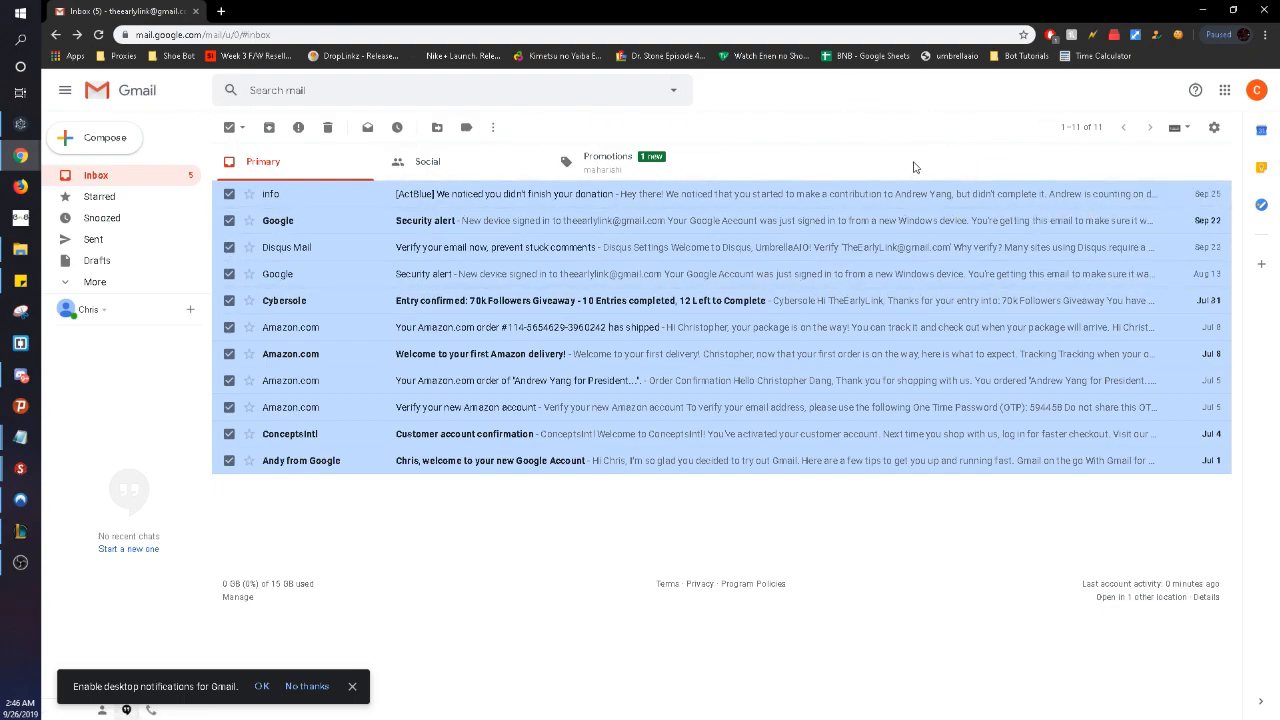
left_click(1178, 34)
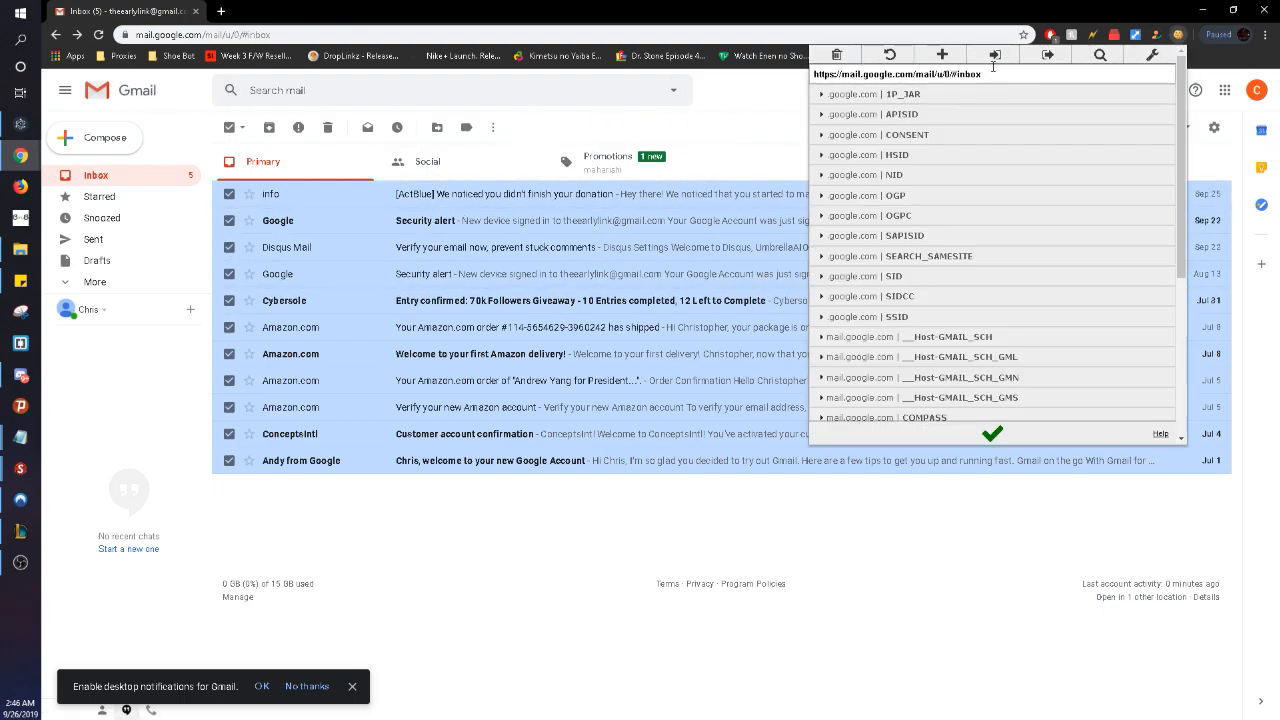
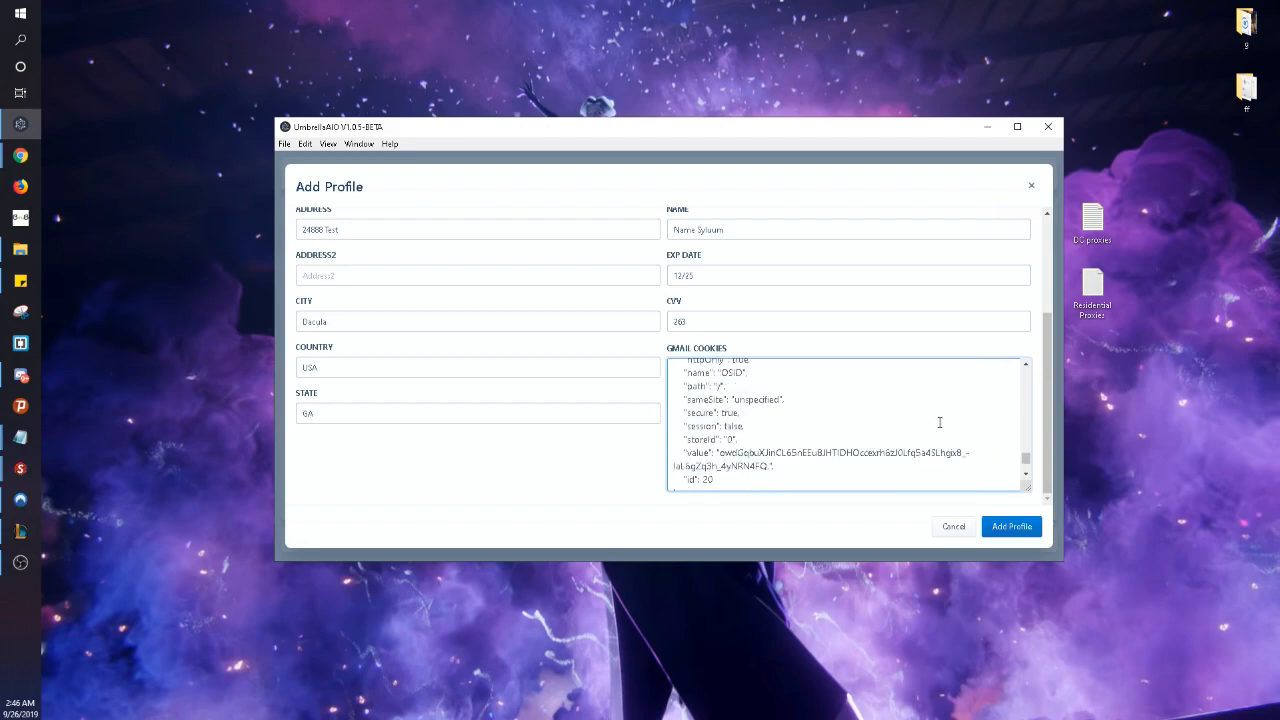
scroll(940, 420, "up", 3)
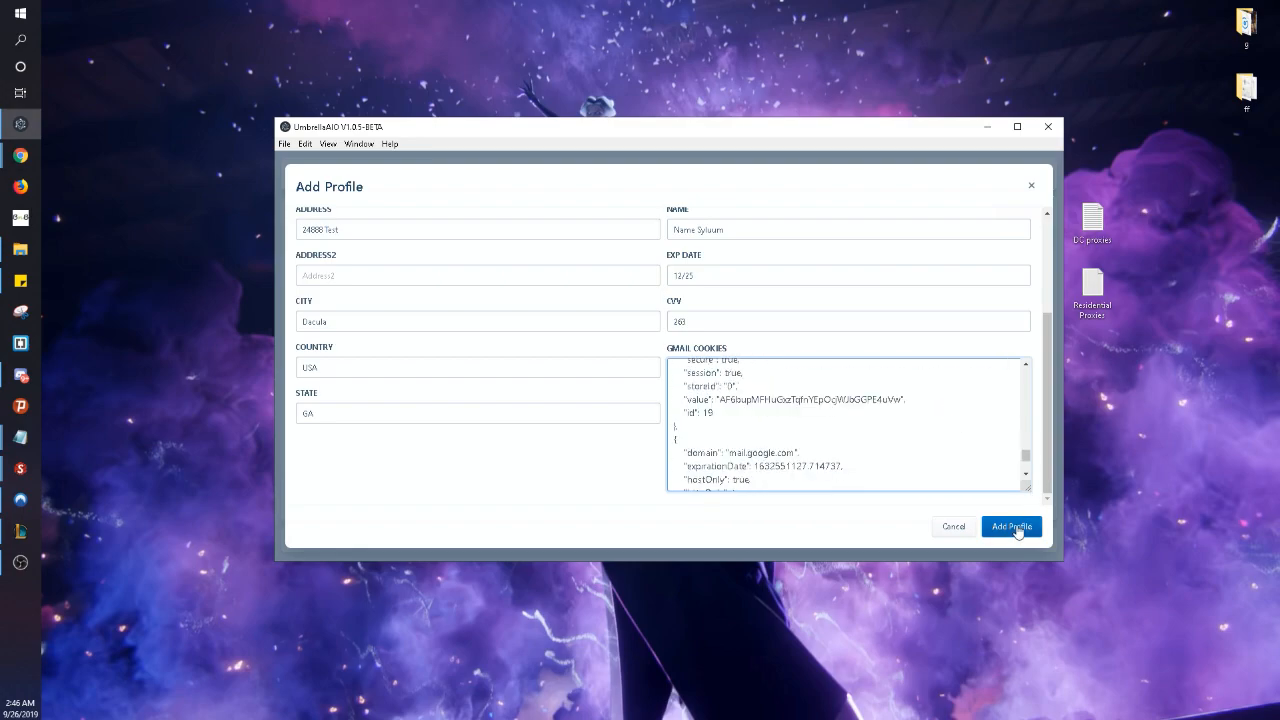
- Check the pasted Gmail cookies JSON and save the profile as profile ID 1
scroll(995, 445, "down", 5)
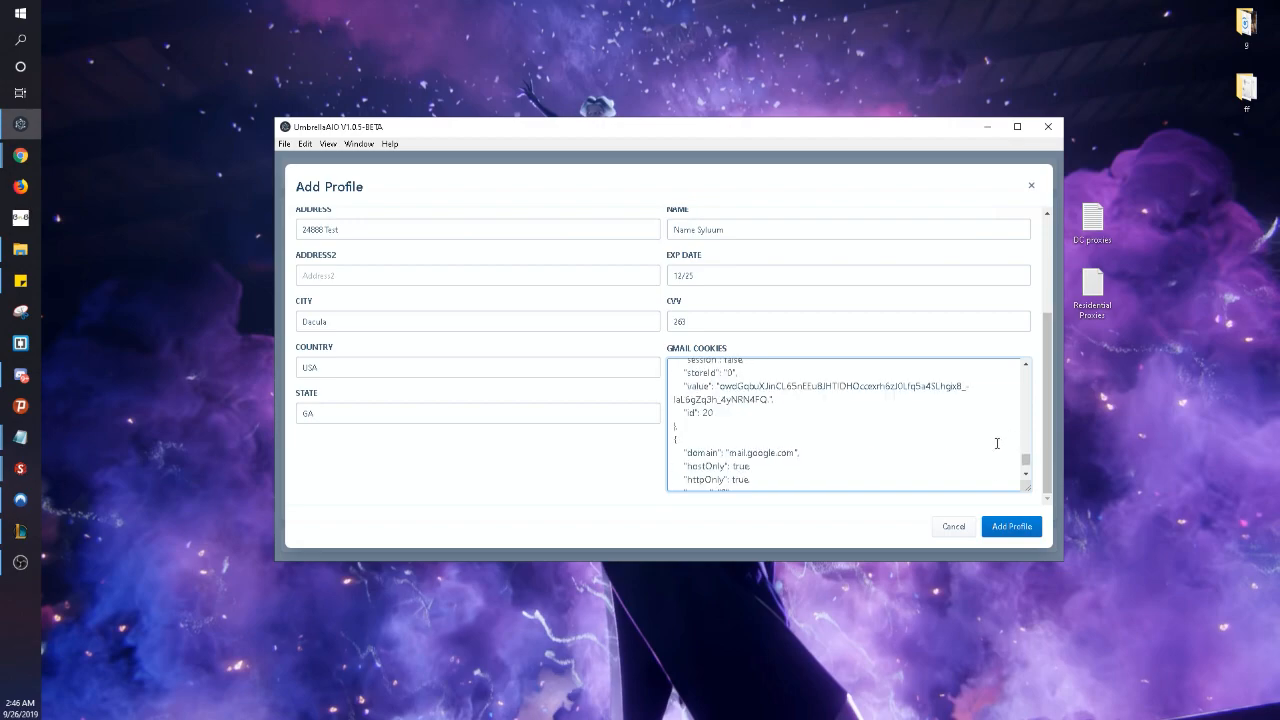
left_click(1012, 528)
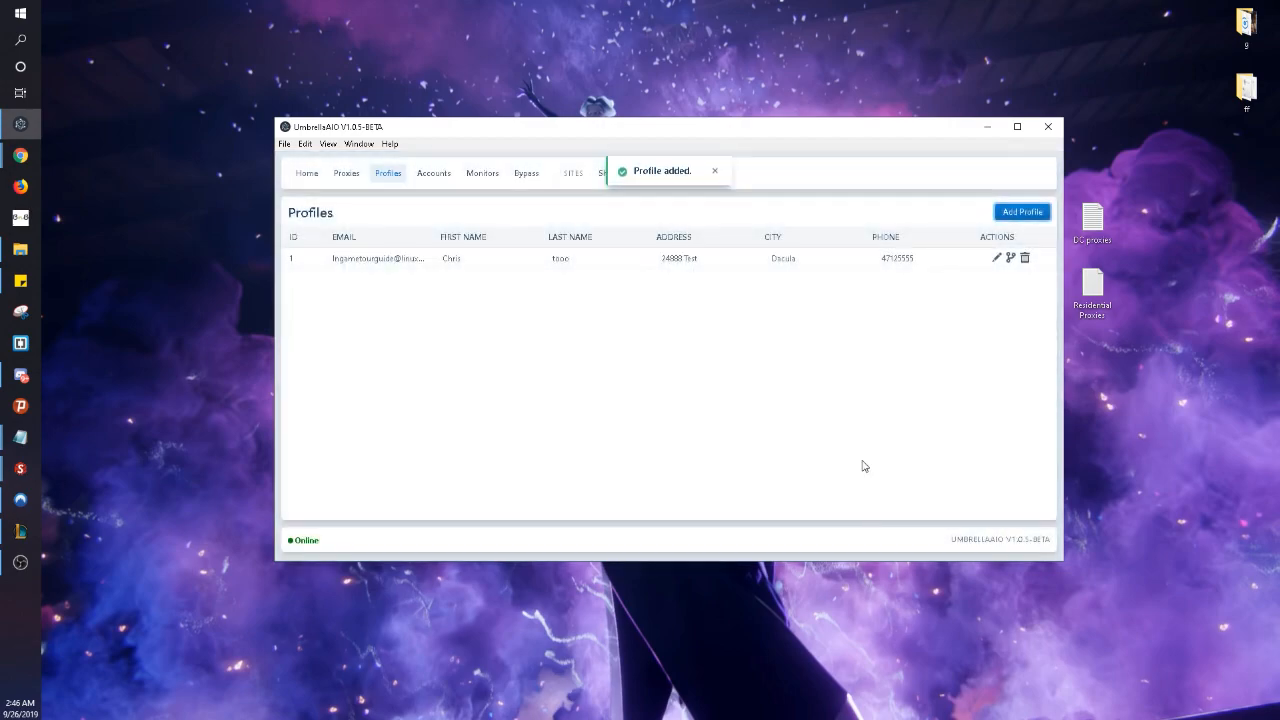
- Open the Add Accounts form on the Accounts page and enter site name UNDFTD
left_click(436, 173)
left_click(1002, 214)
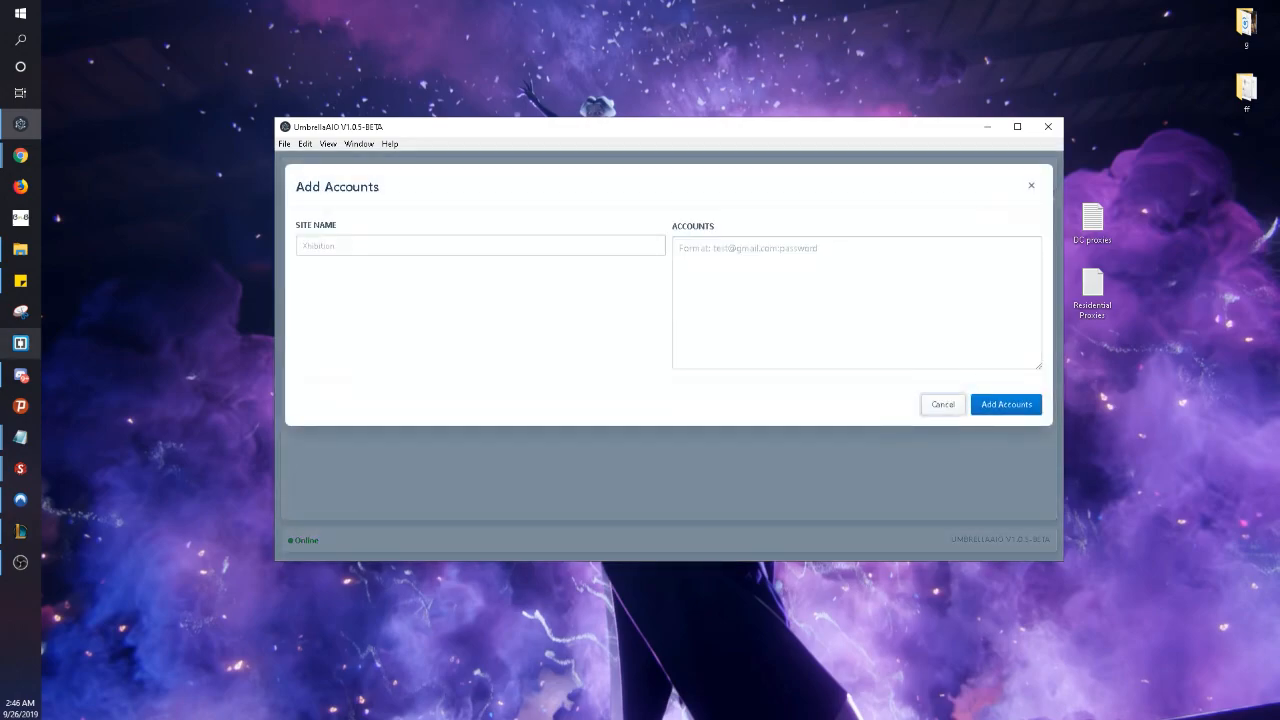
left_click(366, 251)
type("UNDFTD")
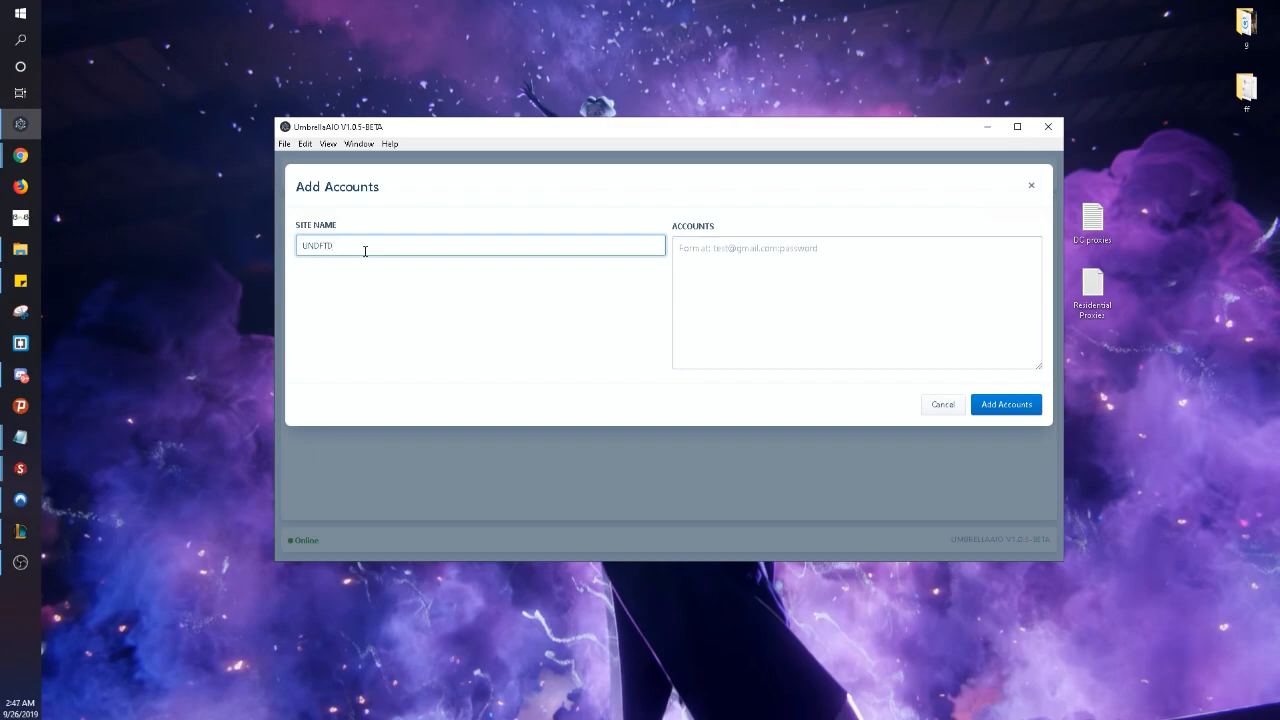
- Enter the Gmail account in email:password form in the accounts list
key("Tab")
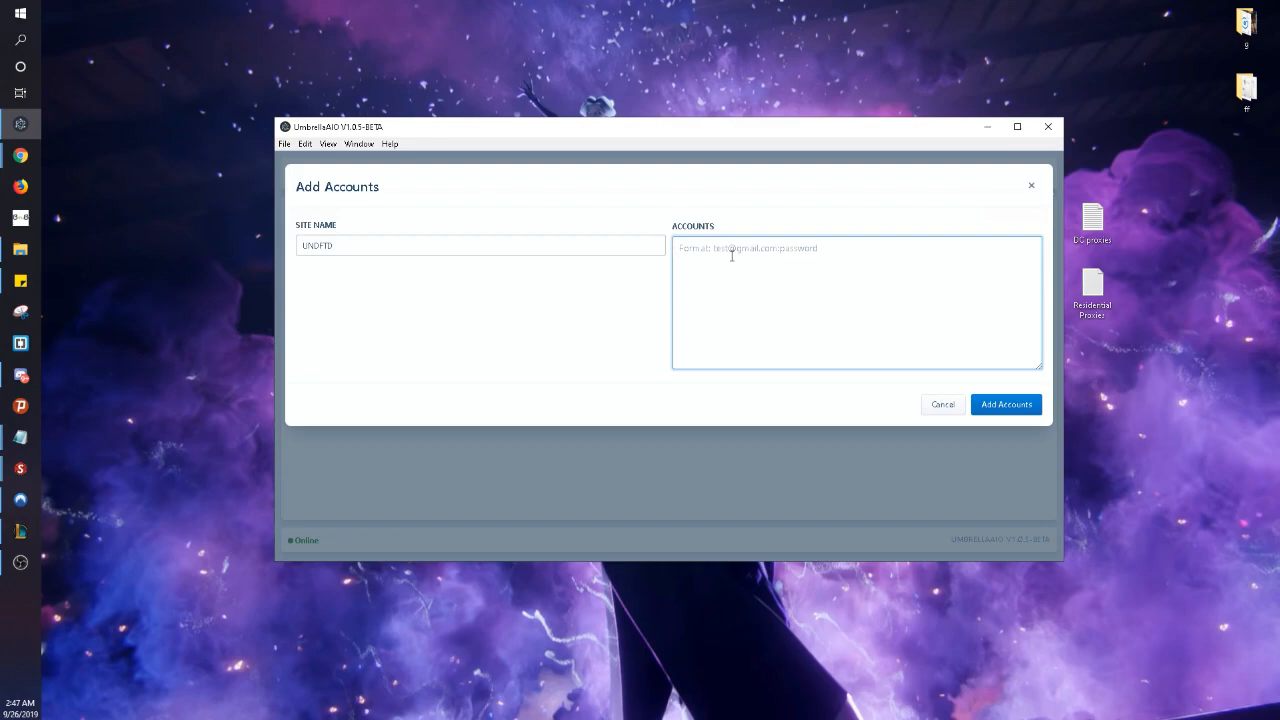
key("BackSpace")
key("BackSpace")
key("BackSpace")
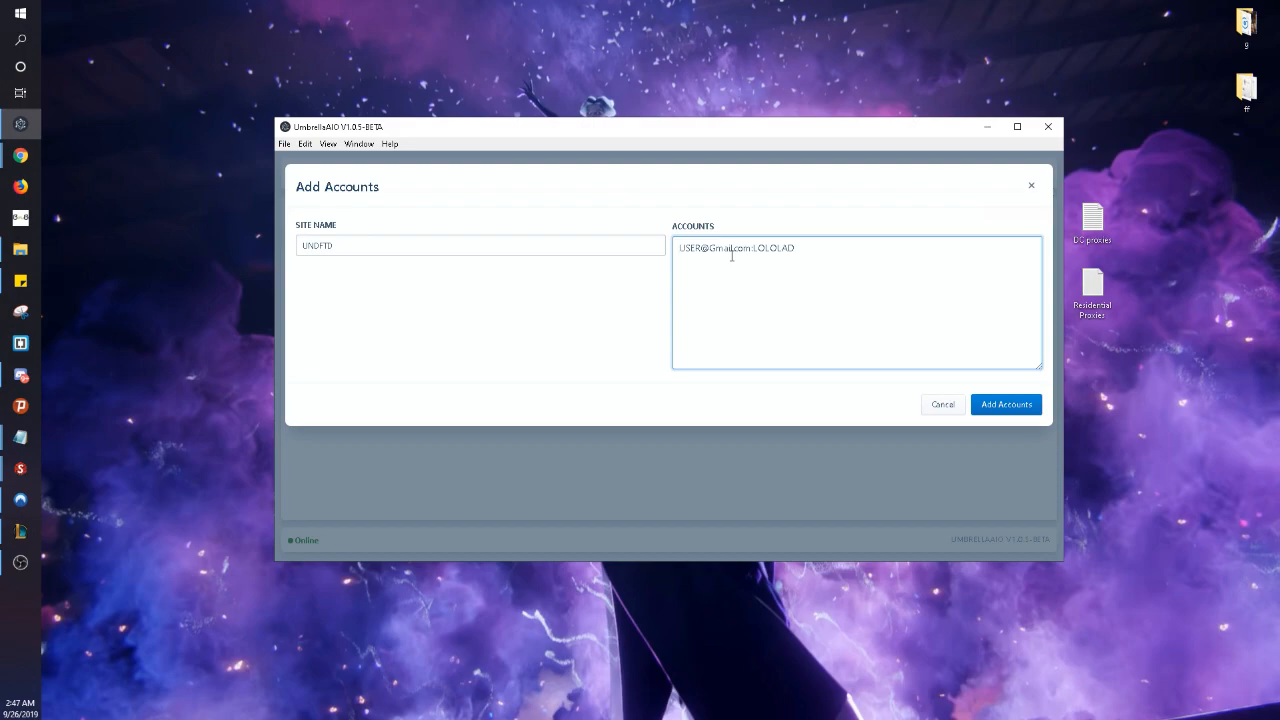
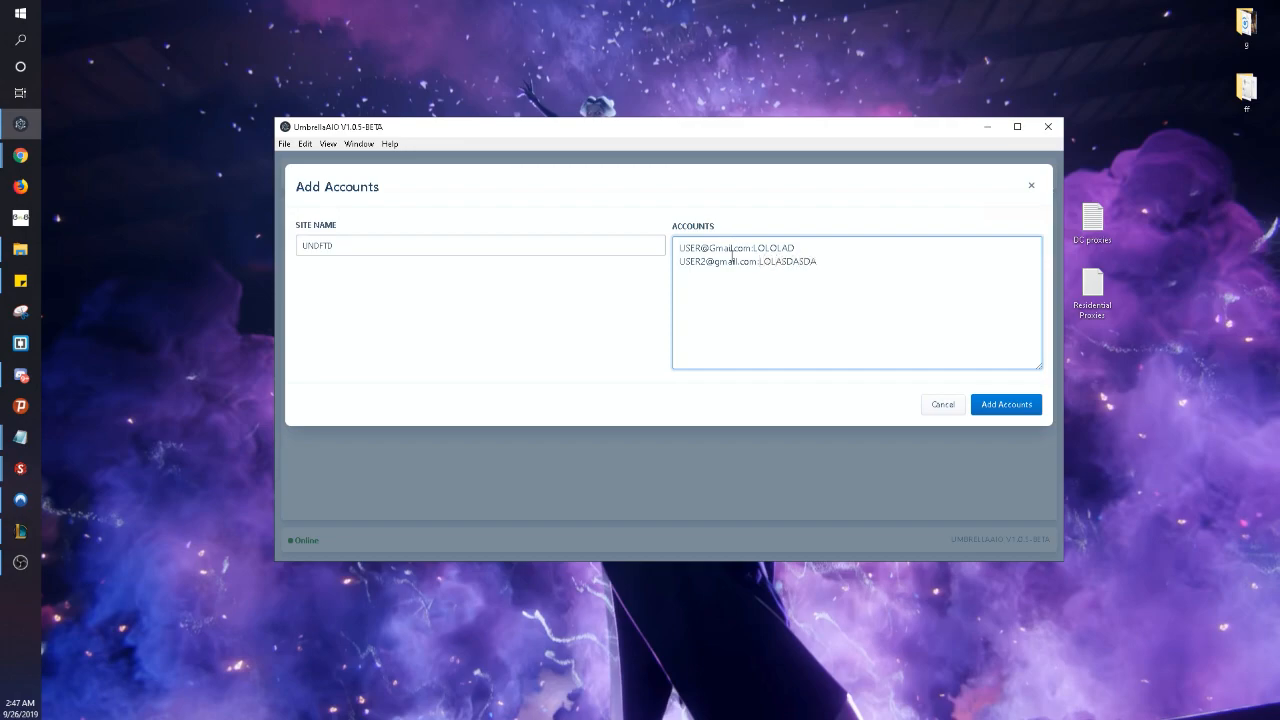
- Save the two UNDFTD accounts as accounts entry 1 and dismiss the 'Accounts added.' notice
left_click(1018, 407)
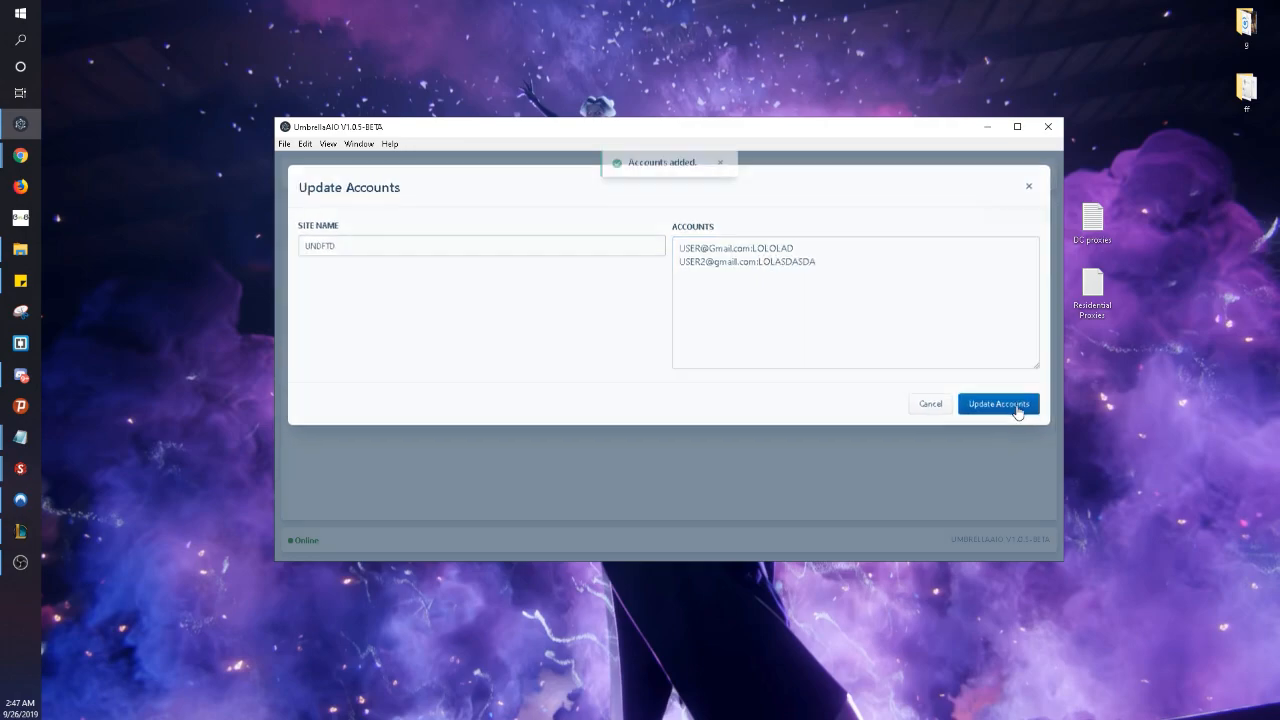
left_click(719, 171)
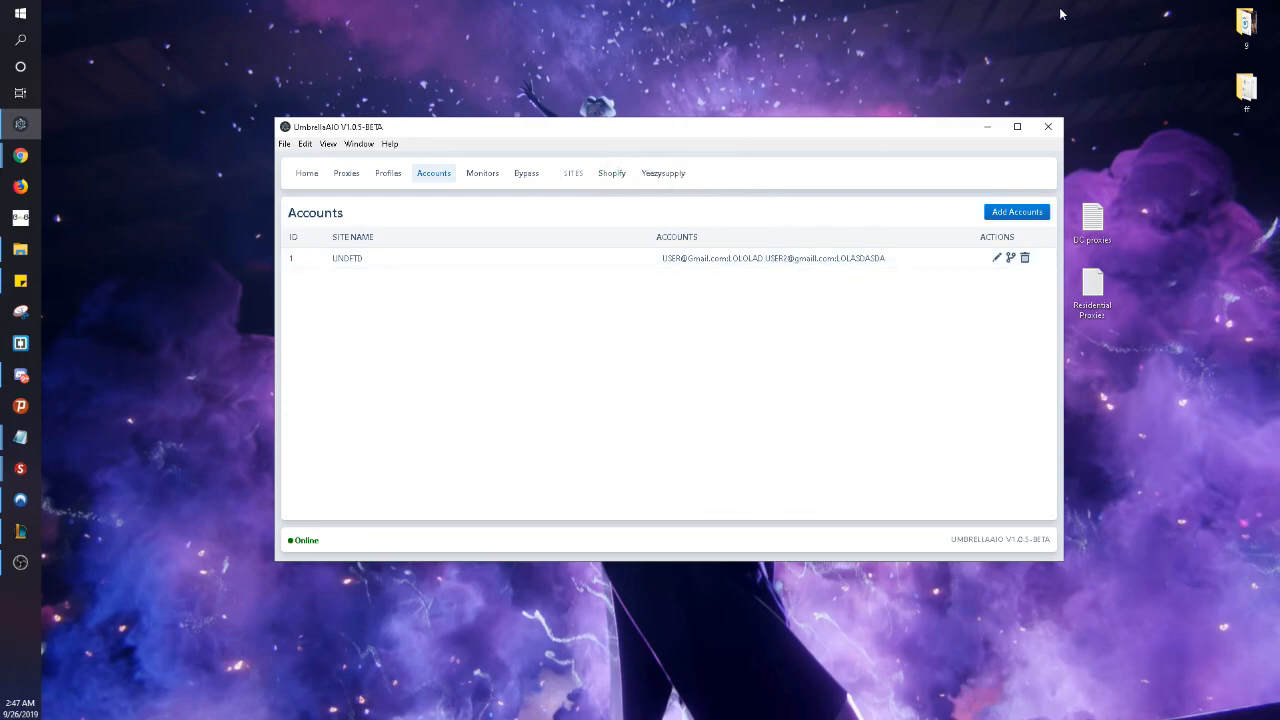
left_click(486, 179)
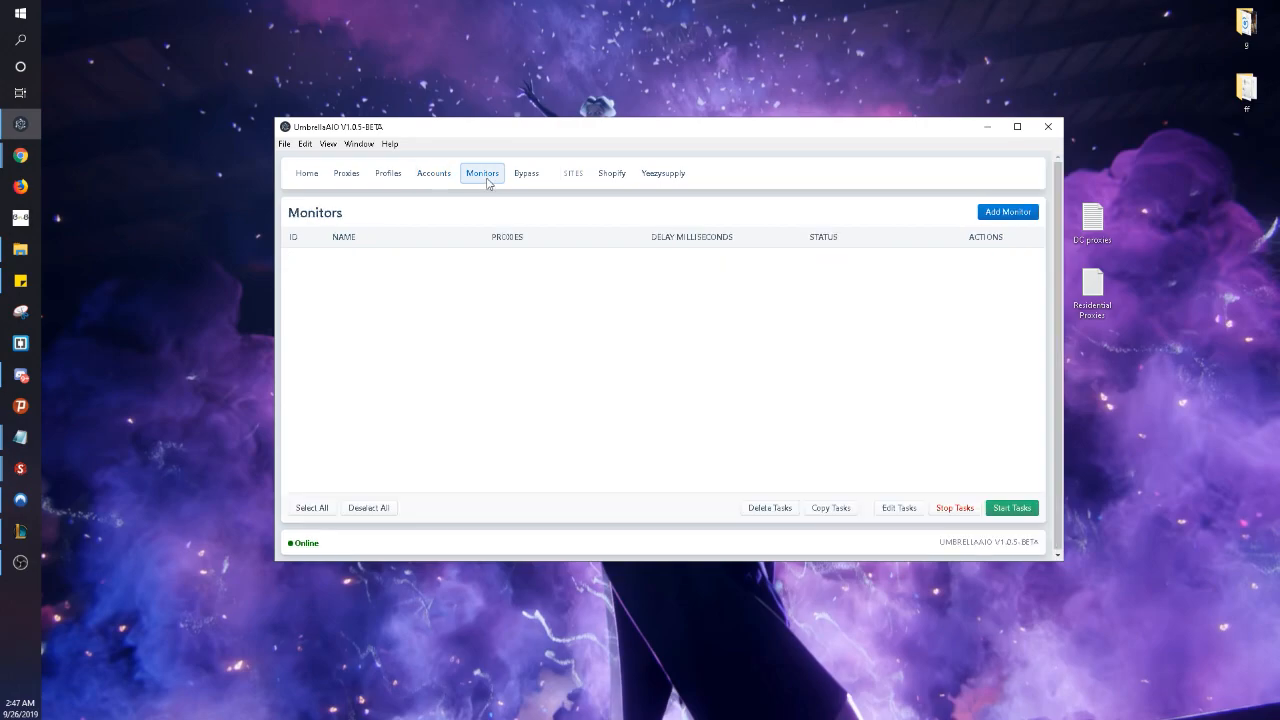
mouse_move(20, 281)
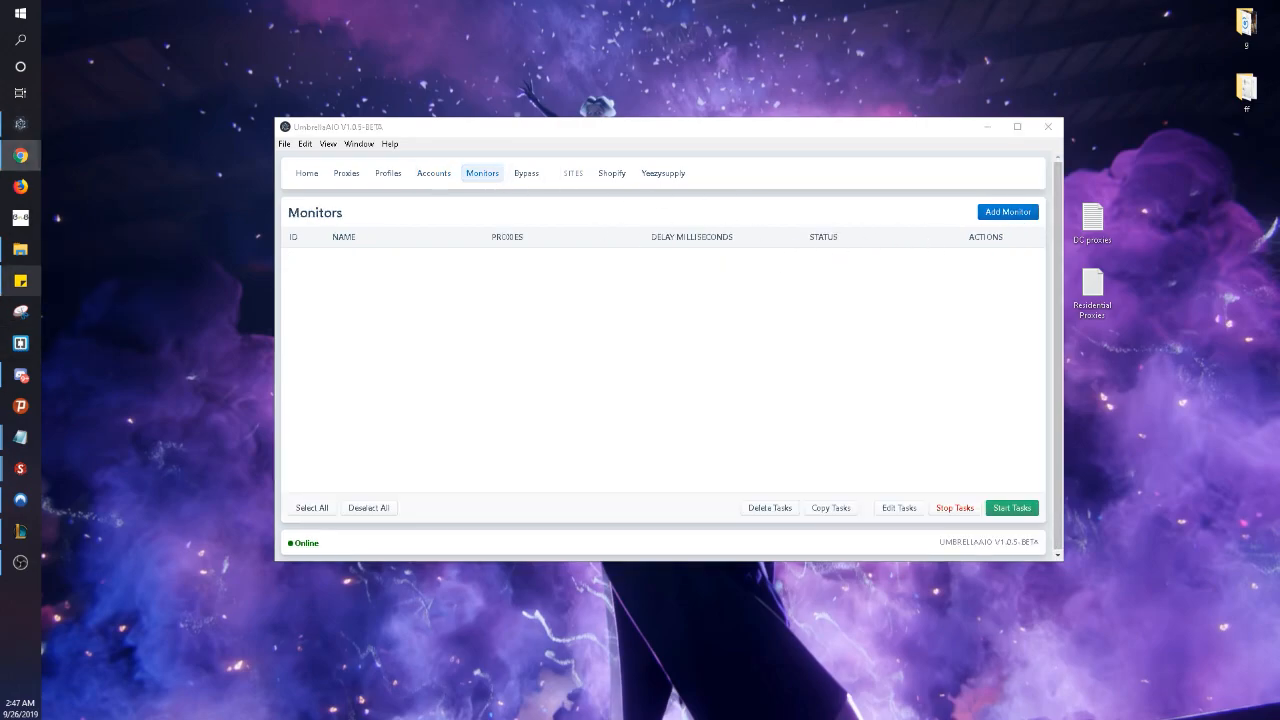
left_click_drag(0, 188, 460, 2)
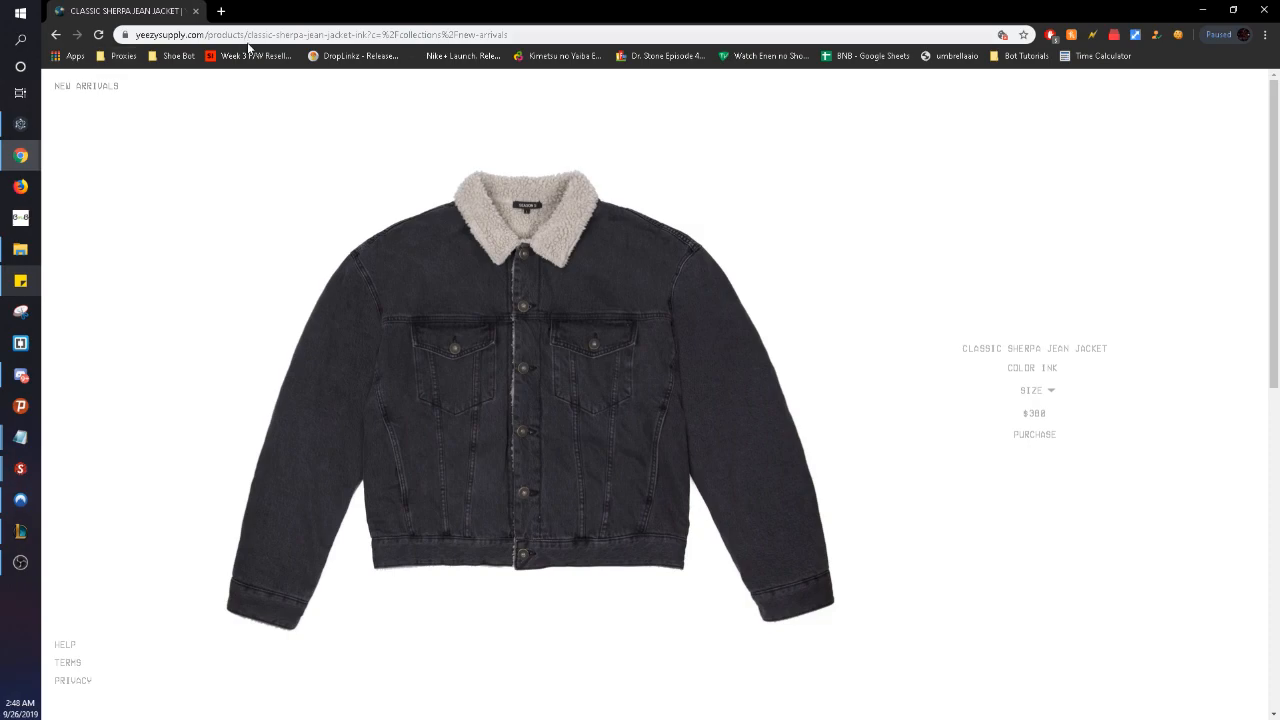
- Load the Yeezy Supply home page by removing the product path from the address
left_click_drag(515, 34, 218, 24)
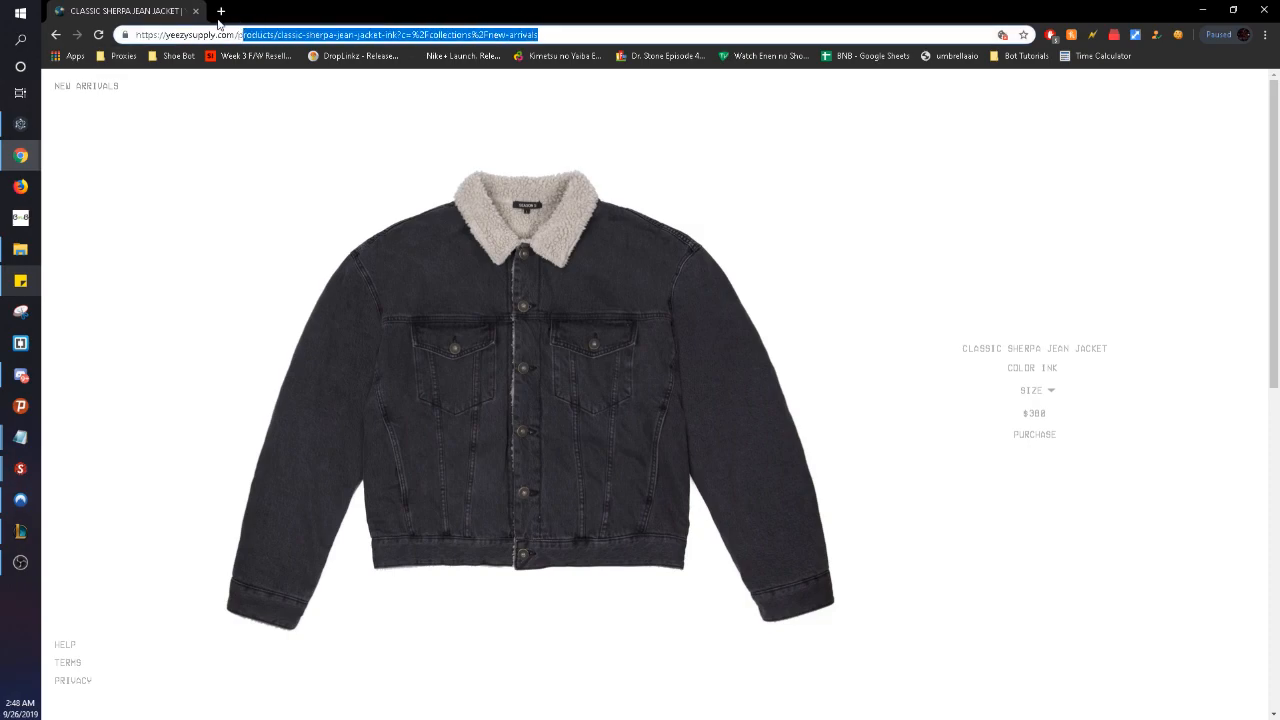
key("BackSpace")
key("BackSpace")
key("Return")
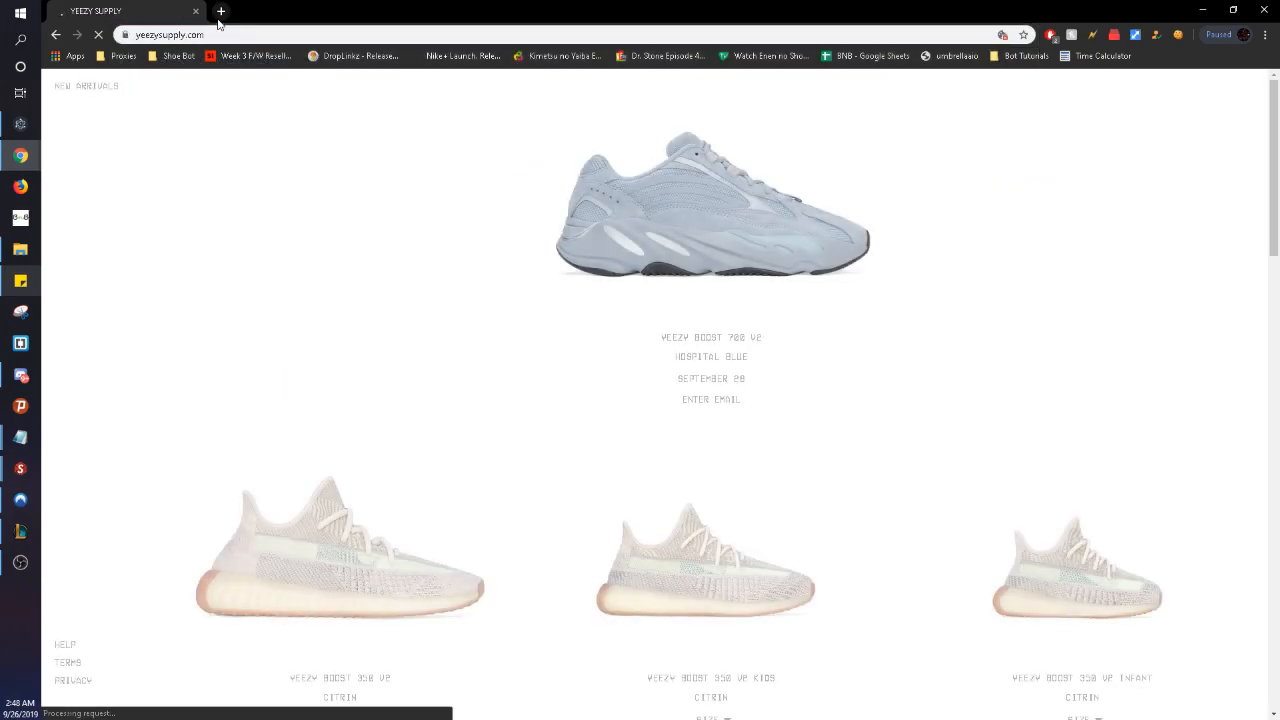
- Check the sizes offered for the 350 V2 Citrin without choosing one, then minimize Chrome
scroll(597, 506, "down", 5)
scroll(591, 380, "up", 1)
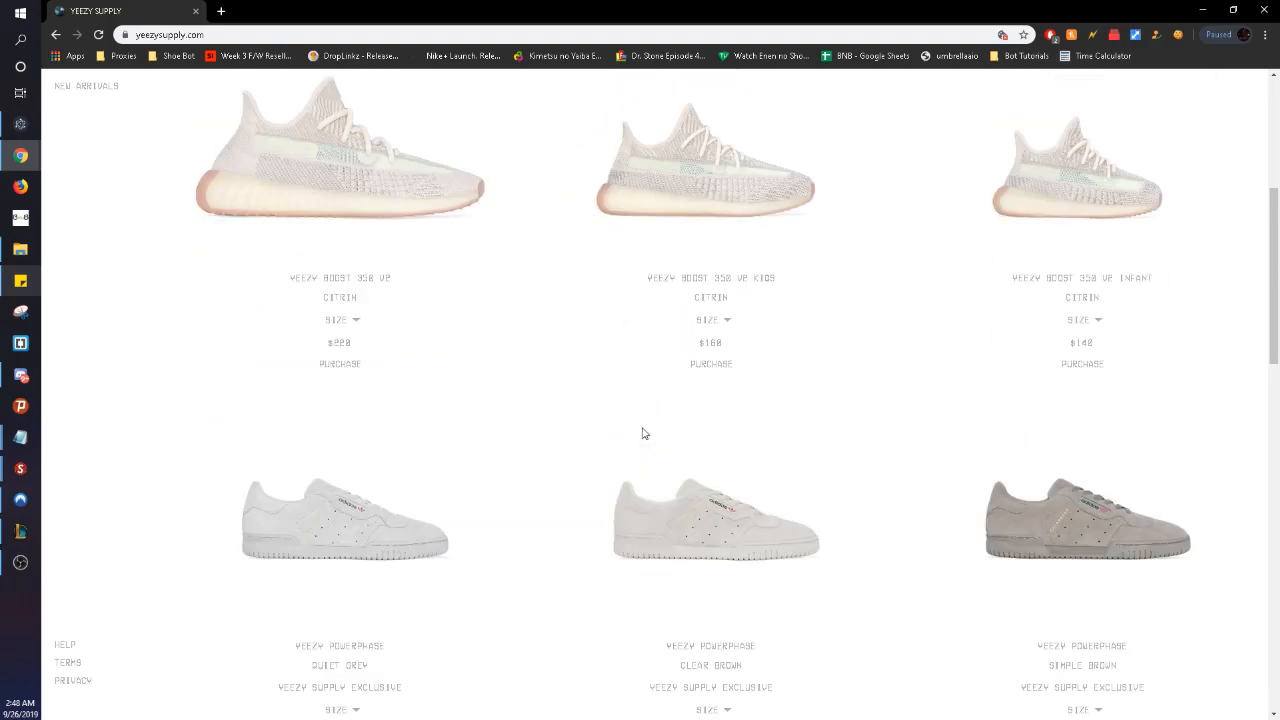
scroll(489, 309, "up", 1)
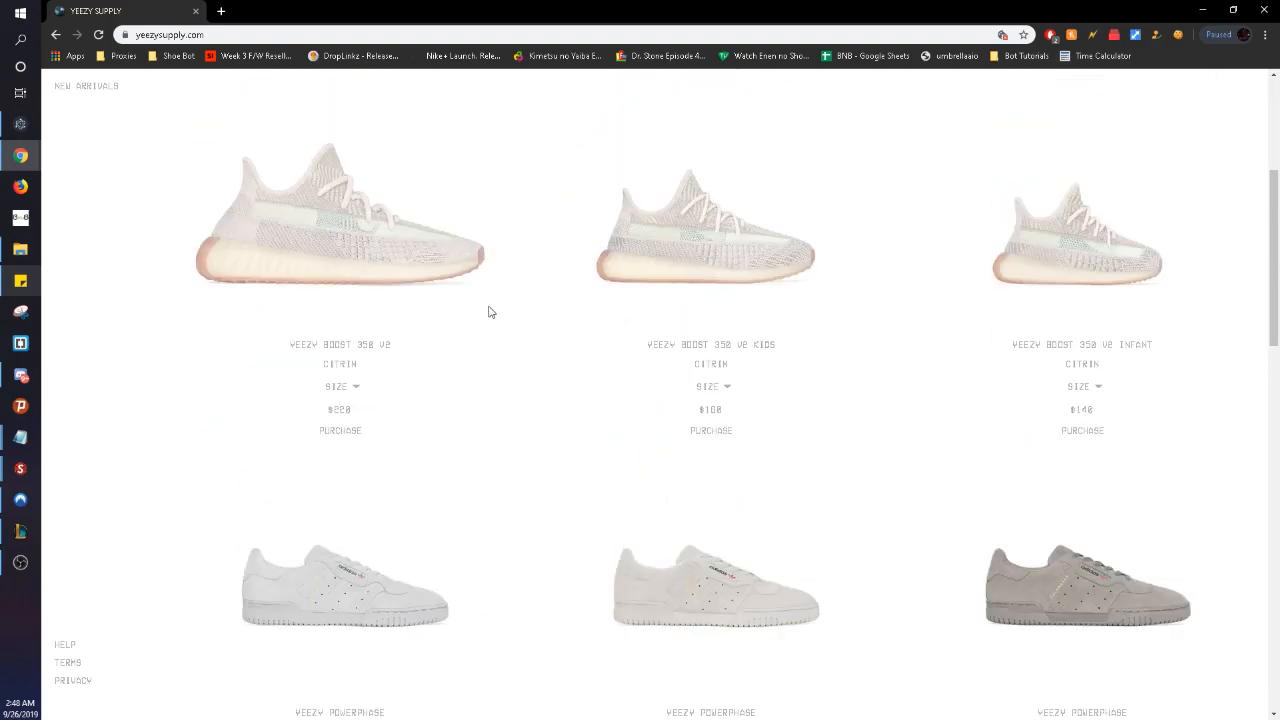
left_click(357, 389)
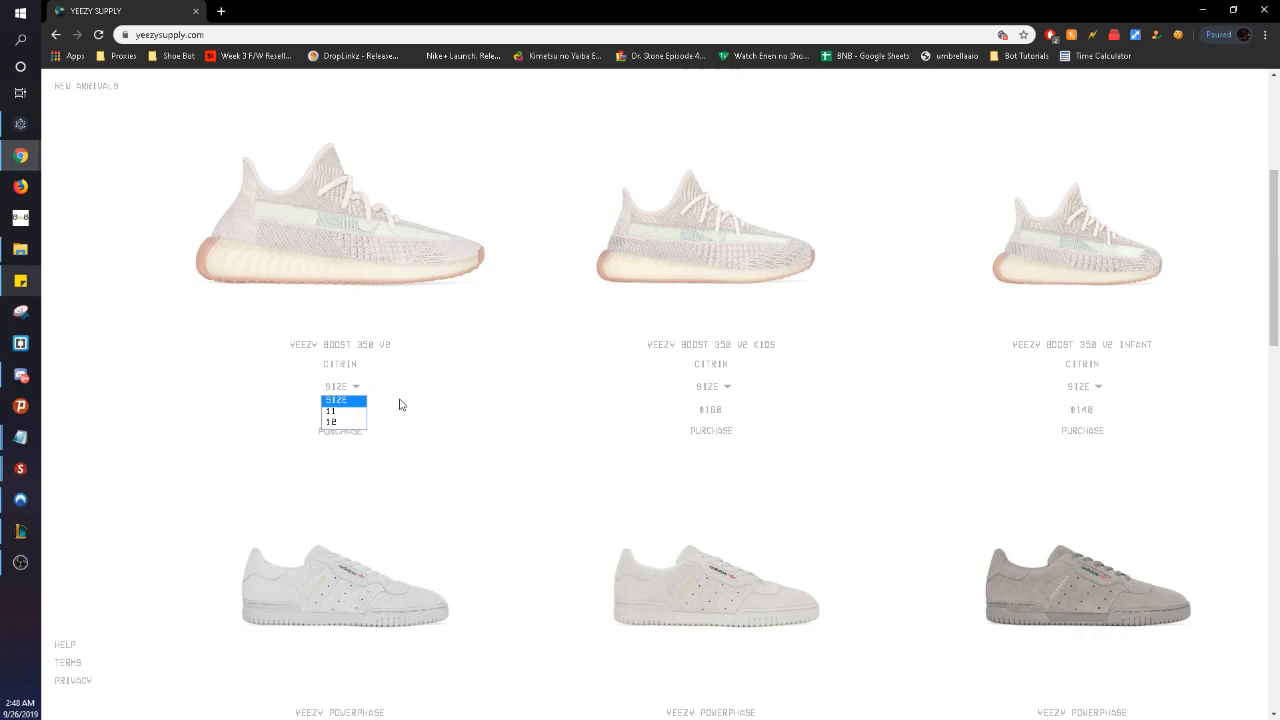
left_click(458, 411)
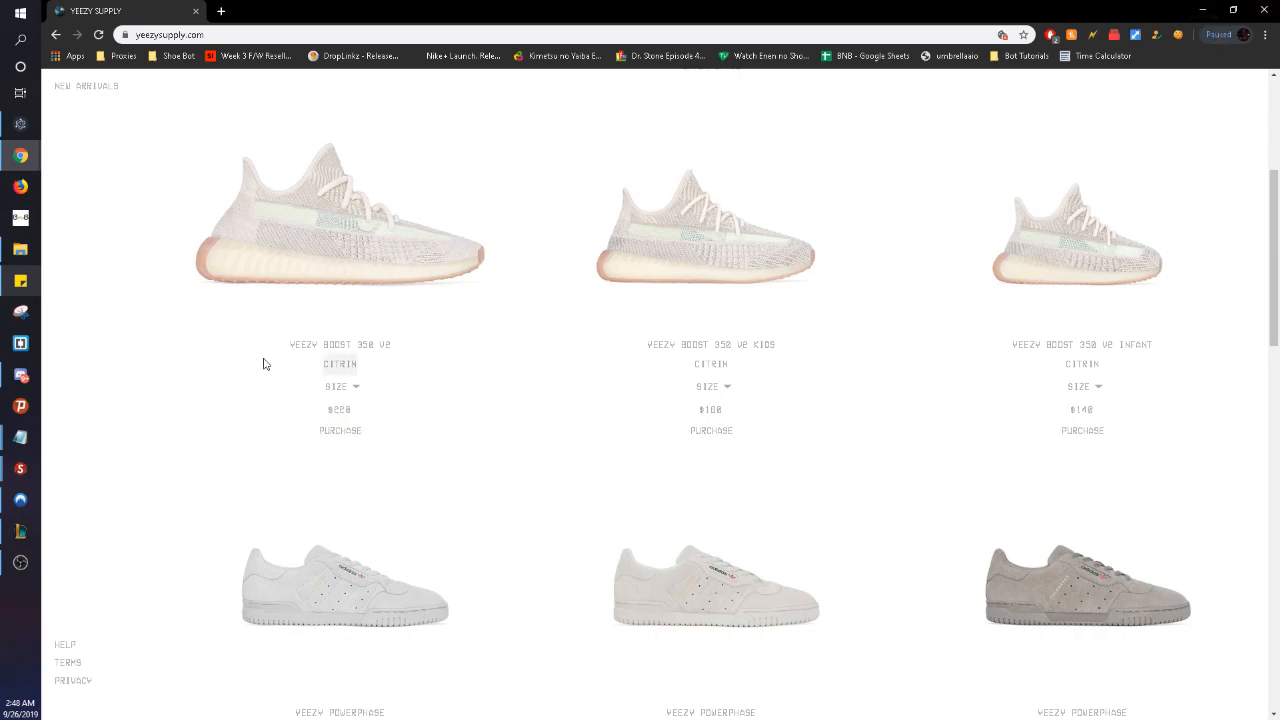
left_click(1203, 10)
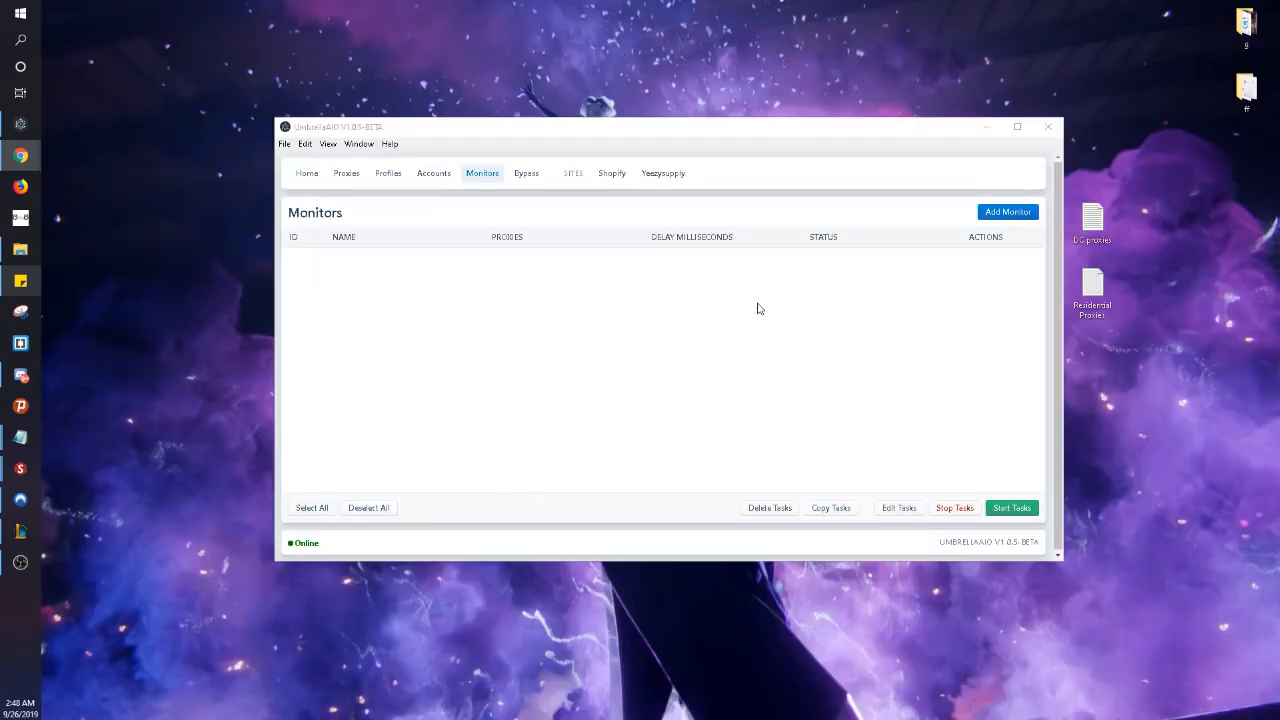
left_click(1007, 213)
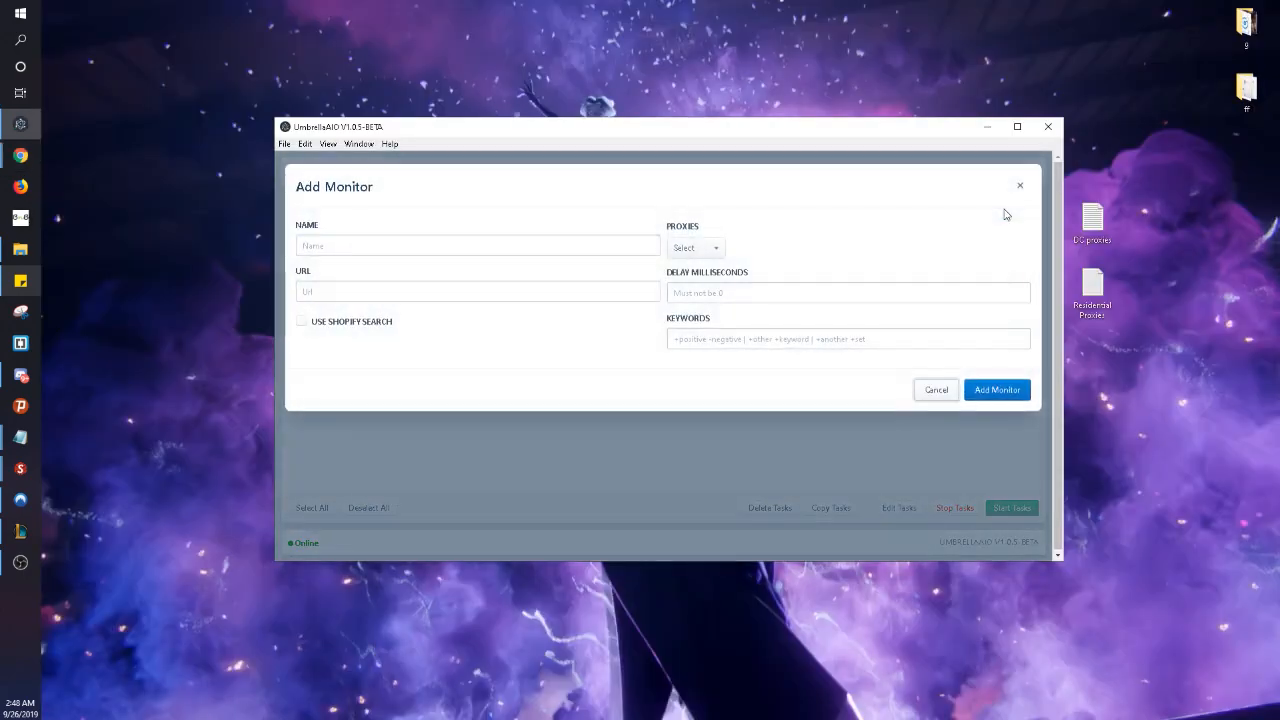
left_click(371, 247)
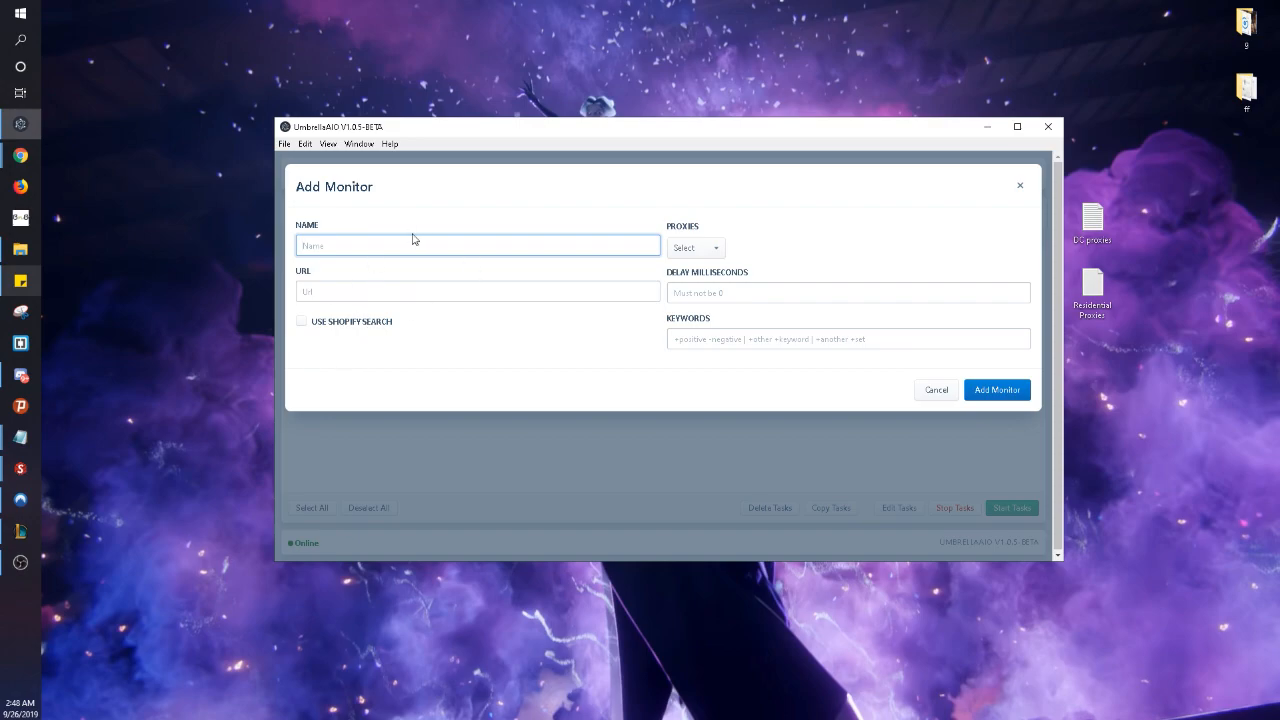
type("YS CITRIN")
left_click(408, 291)
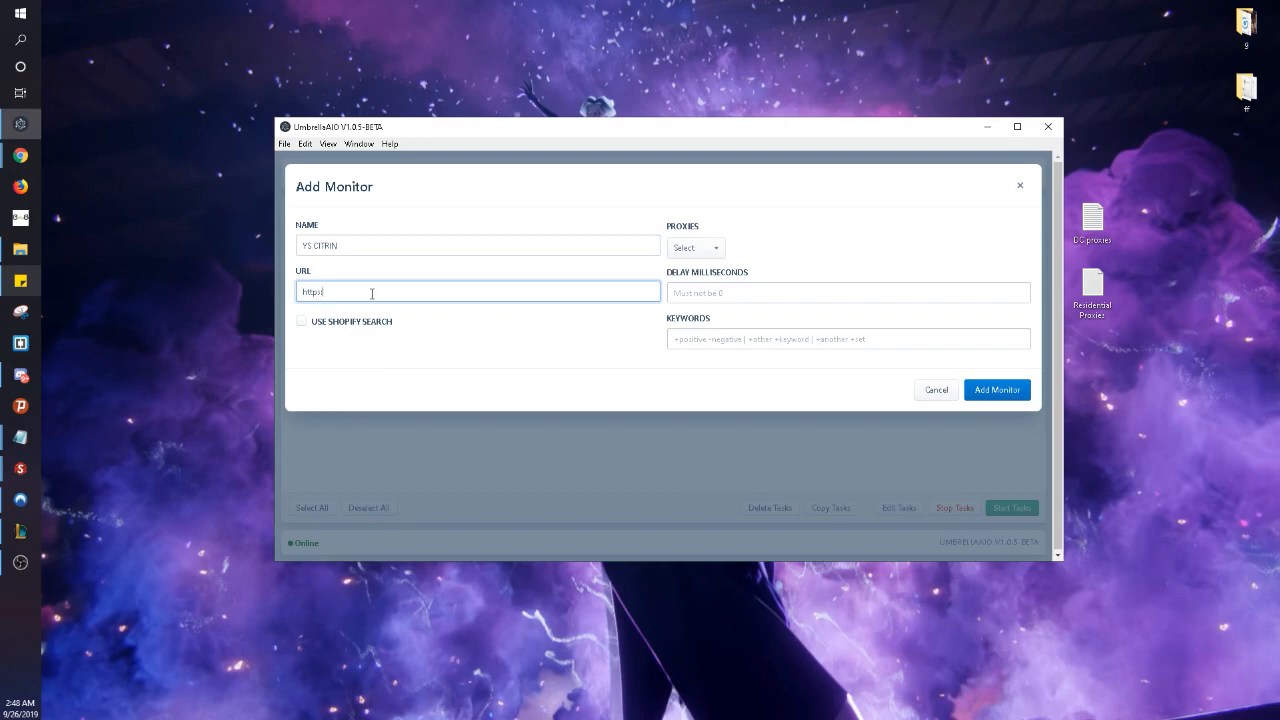
type("https://yeezysupply.com/")
- Leave Shopify search switched off and no proxy group selected
left_click(389, 323)
double_click(333, 329)
left_click(333, 329)
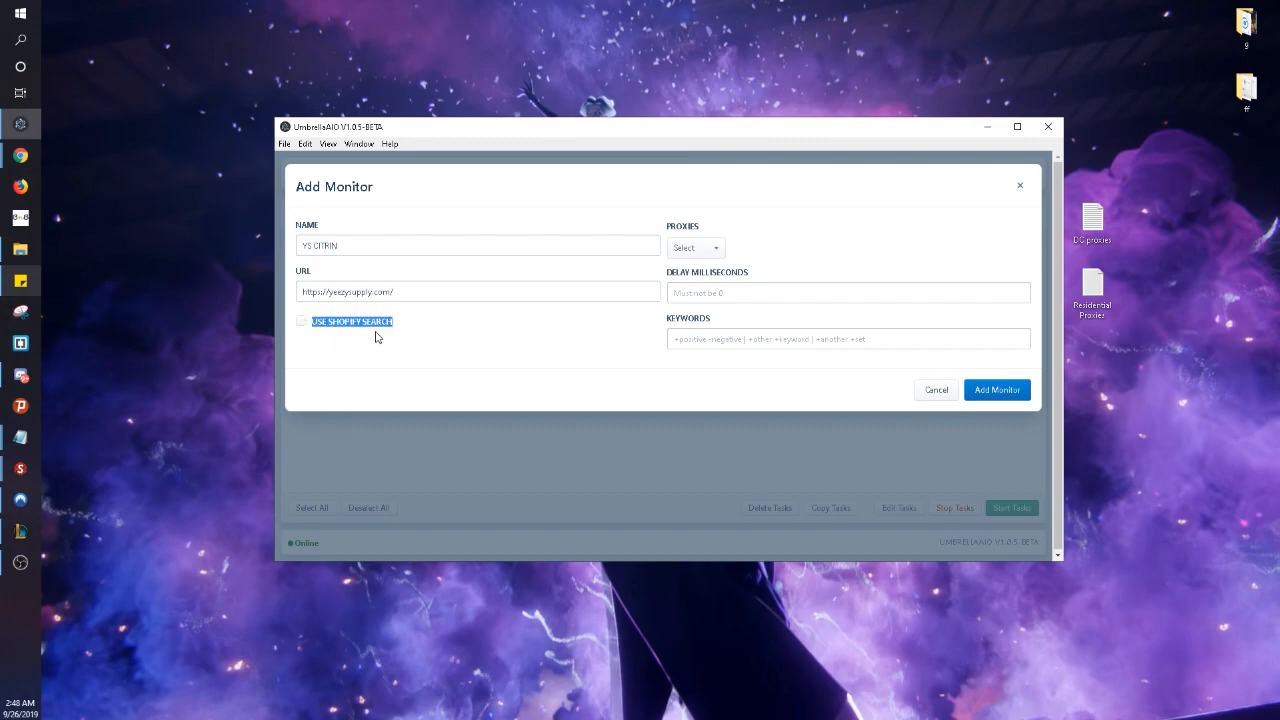
left_click(369, 328)
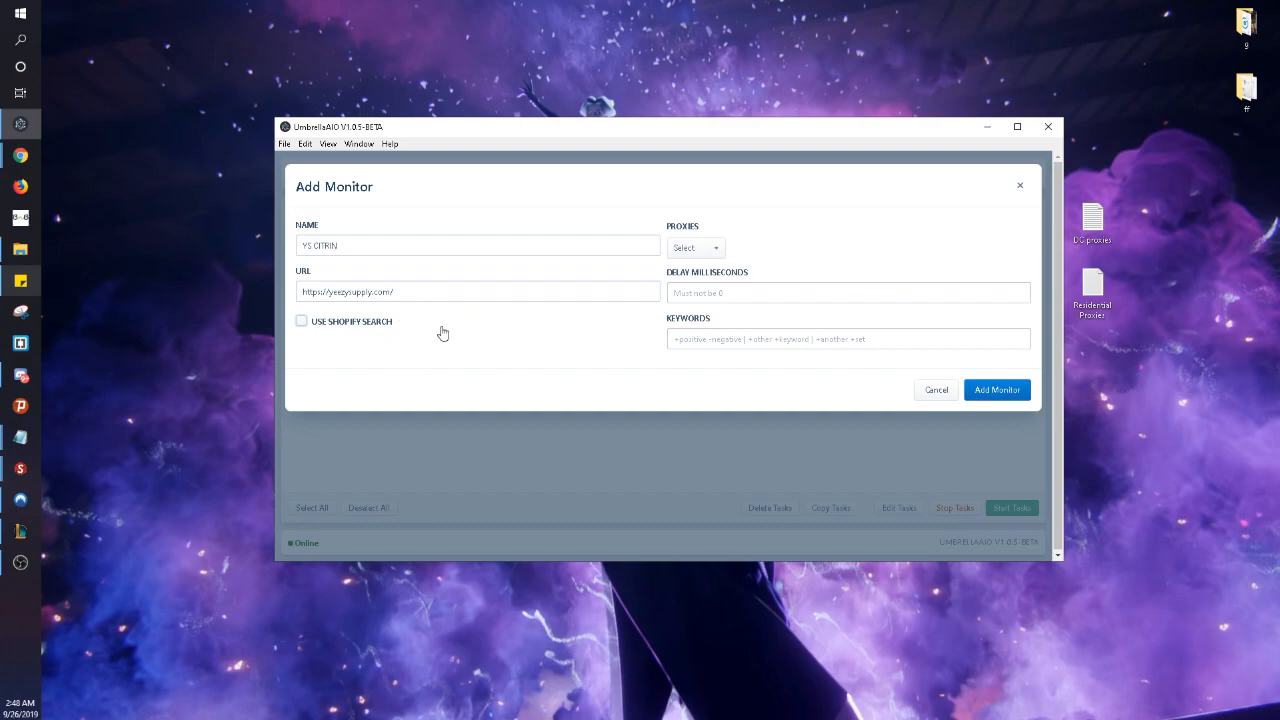
left_click(352, 328)
left_click(363, 330)
left_click(689, 250)
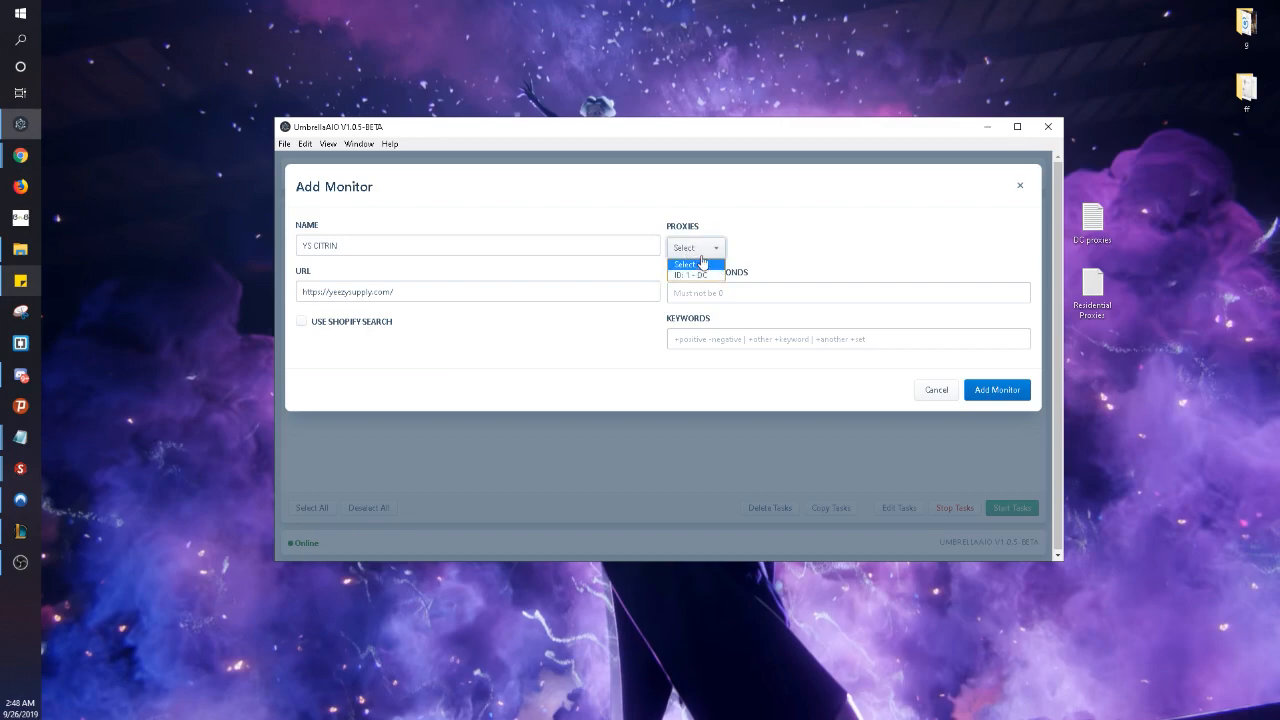
left_click(705, 249)
left_click(706, 250)
left_click(706, 249)
left_click(706, 251)
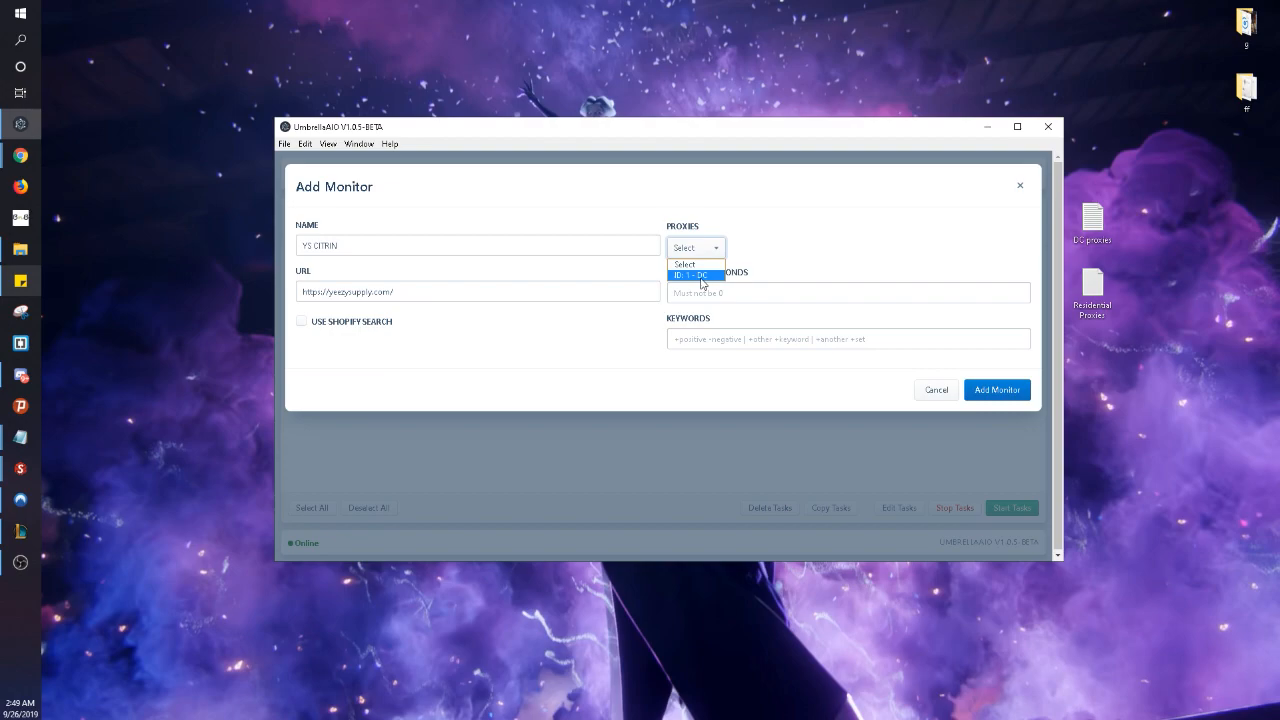
left_click(707, 265)
- Set delay 1000 and keyword +Citrin, then save the YS CITRIN monitor
left_click(725, 294)
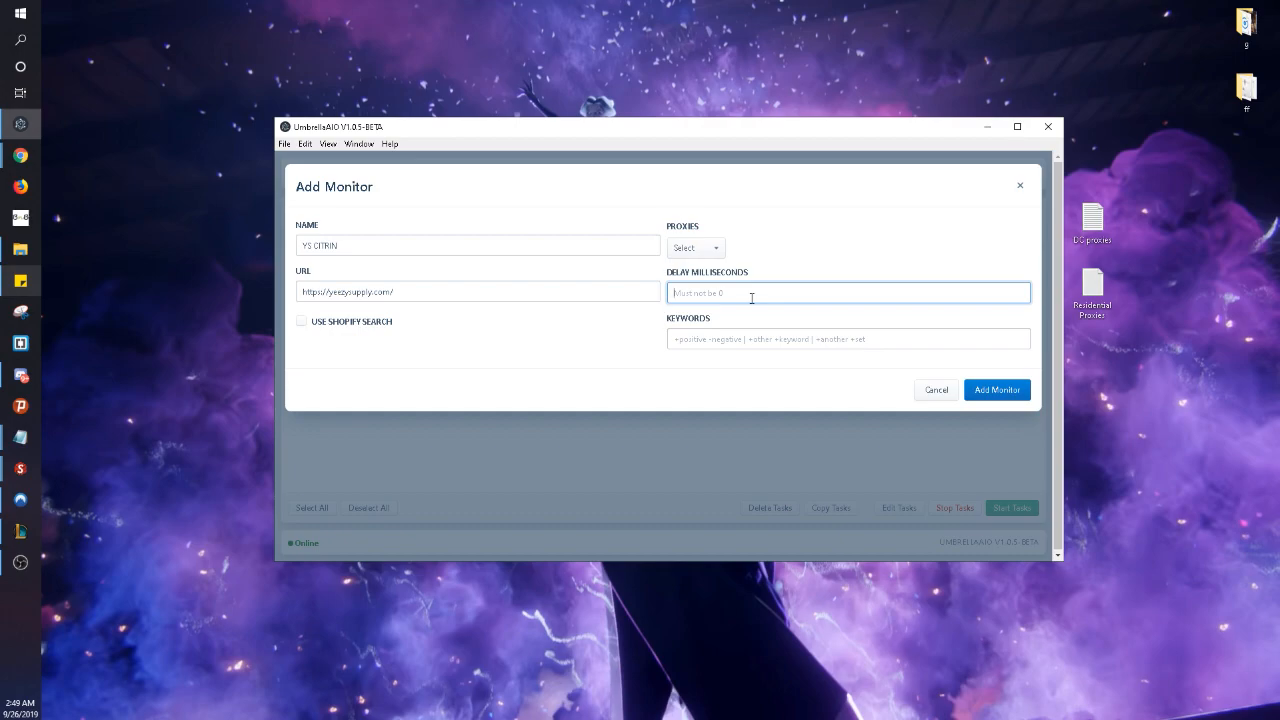
type("1")
key("BackSpace")
type("1000")
left_click(746, 340)
type("+Citrin")
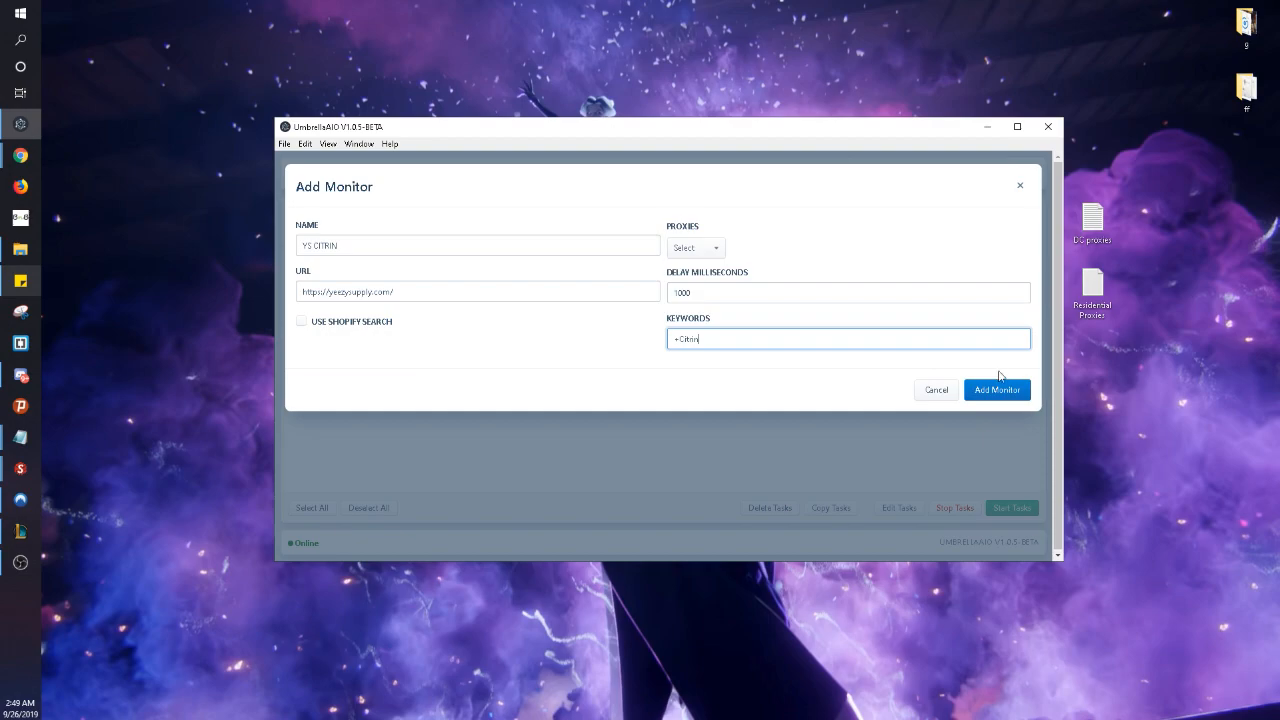
left_click(997, 390)
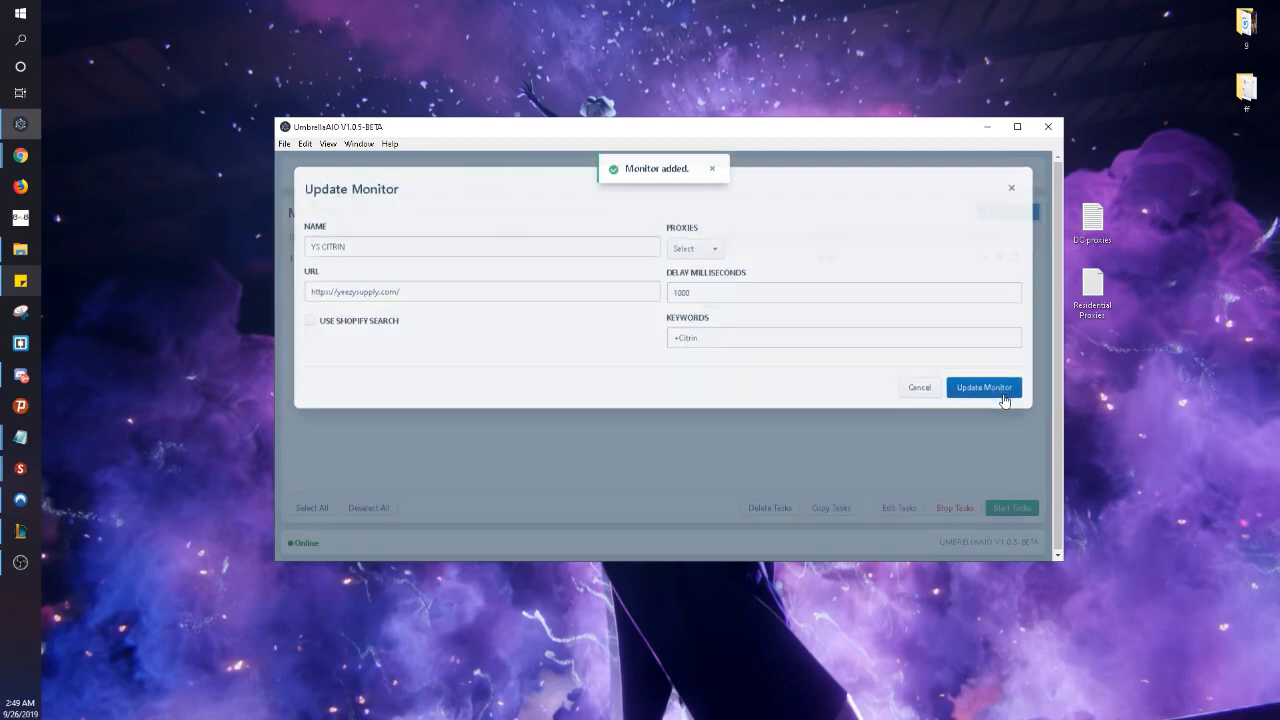
- Look over the empty Shopify Bypass page, then bring the Yeezy Supply Chrome window forward
left_click(713, 173)
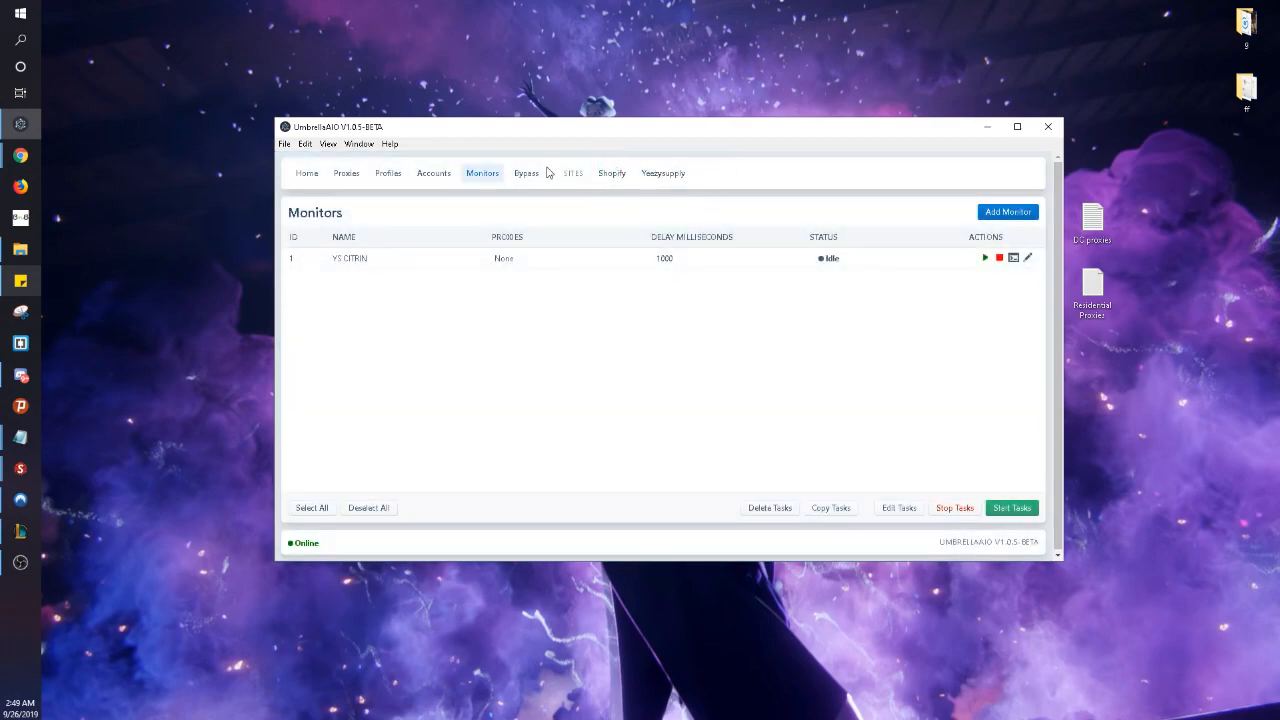
left_click(526, 173)
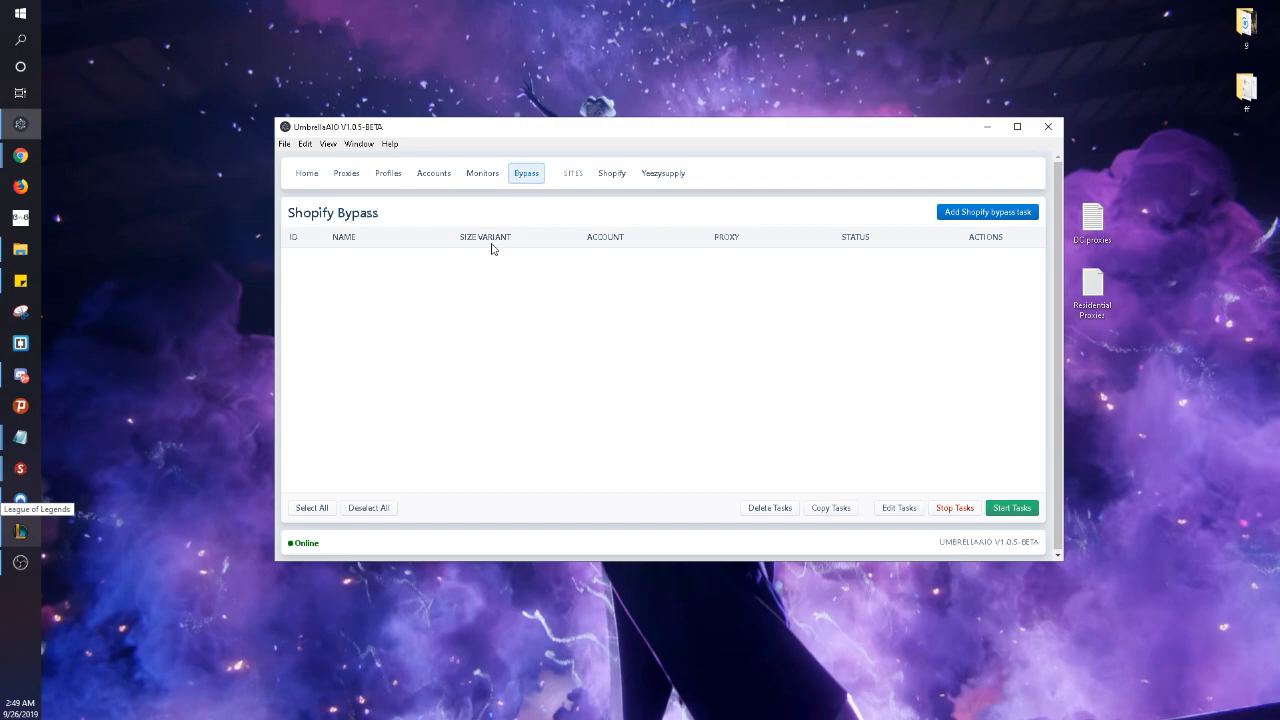
left_click(21, 158)
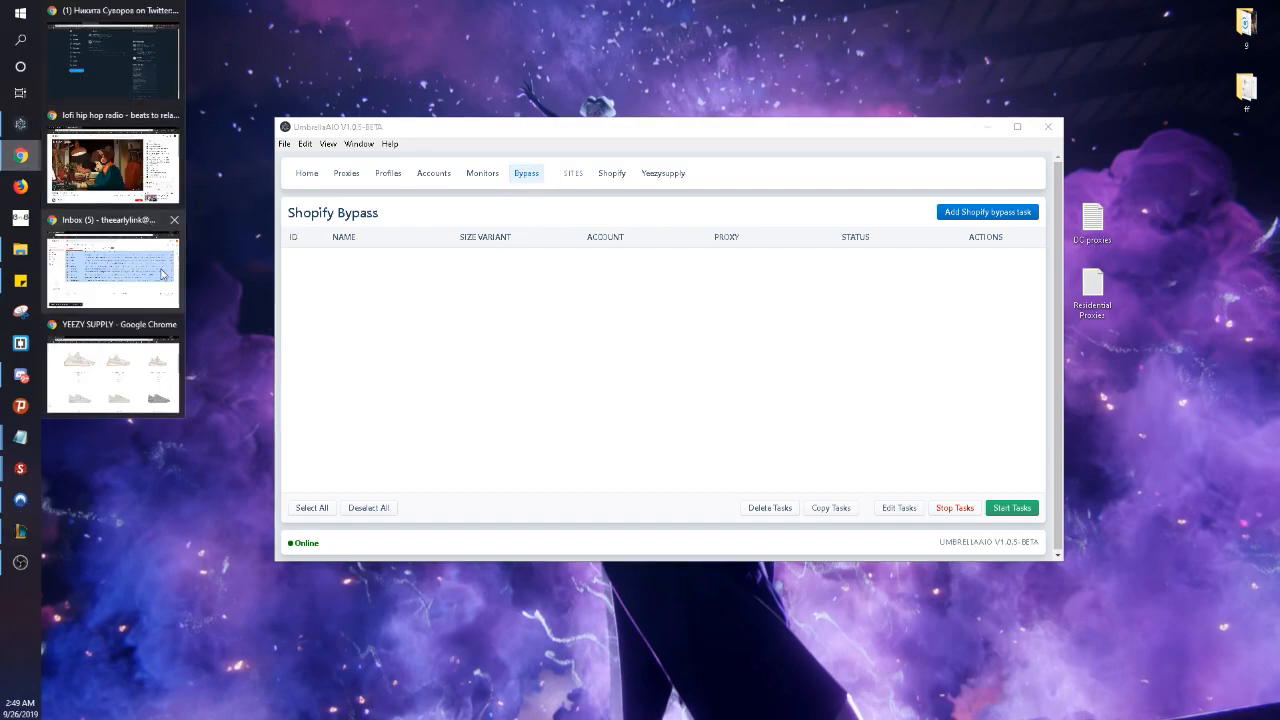
left_click(141, 366)
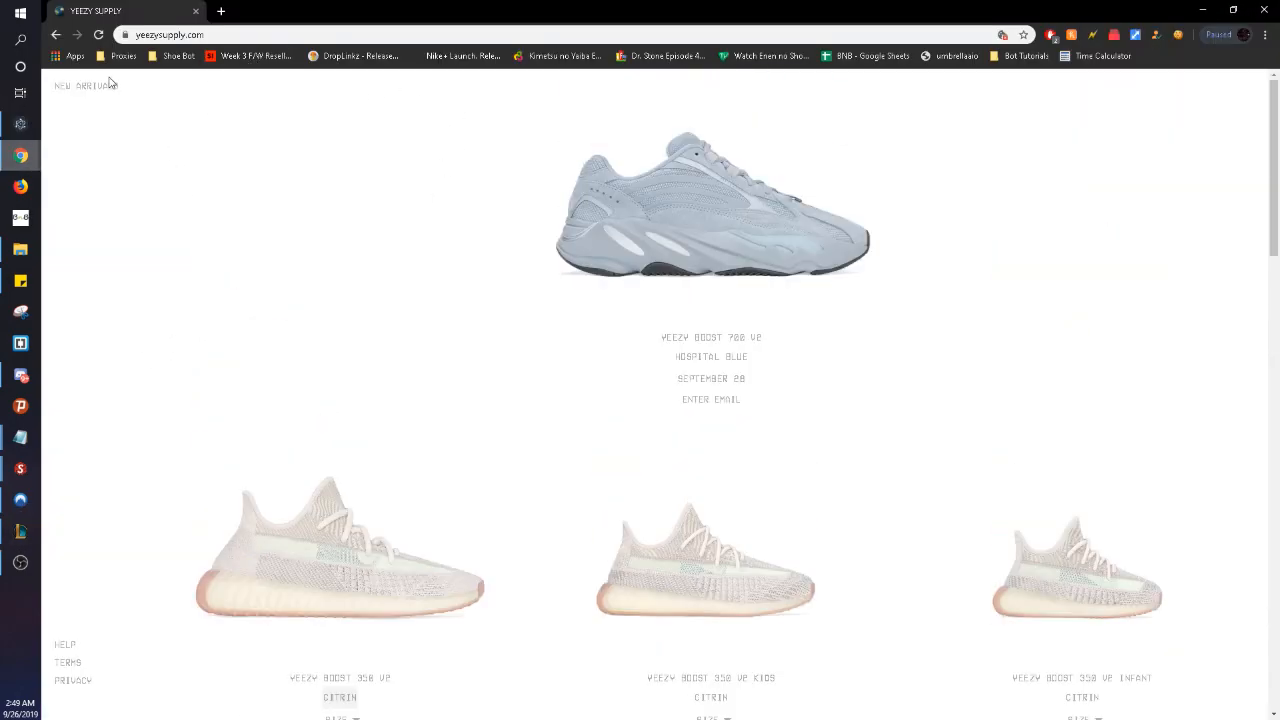
- Copy the URL of the Classic Sherpa Jean Jacket page from New Arrivals, then minimize Chrome
left_click(108, 86)
left_click(303, 252)
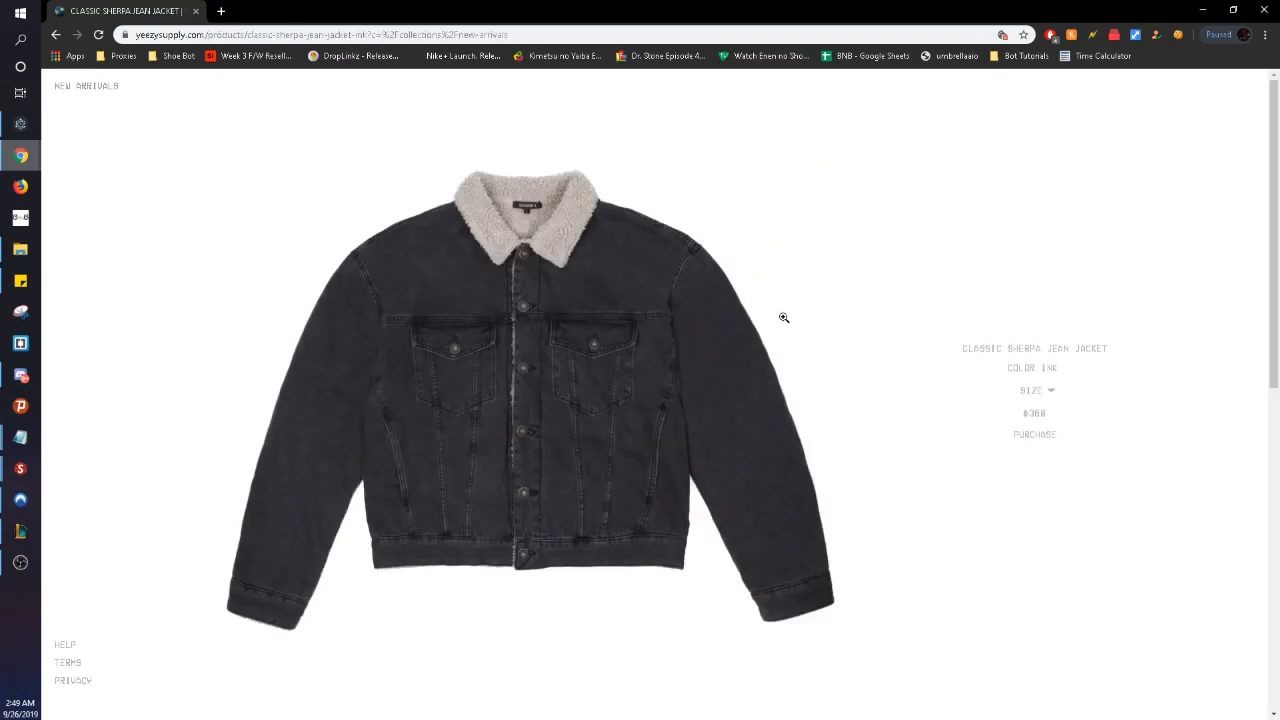
left_click(545, 35)
right_click(543, 37)
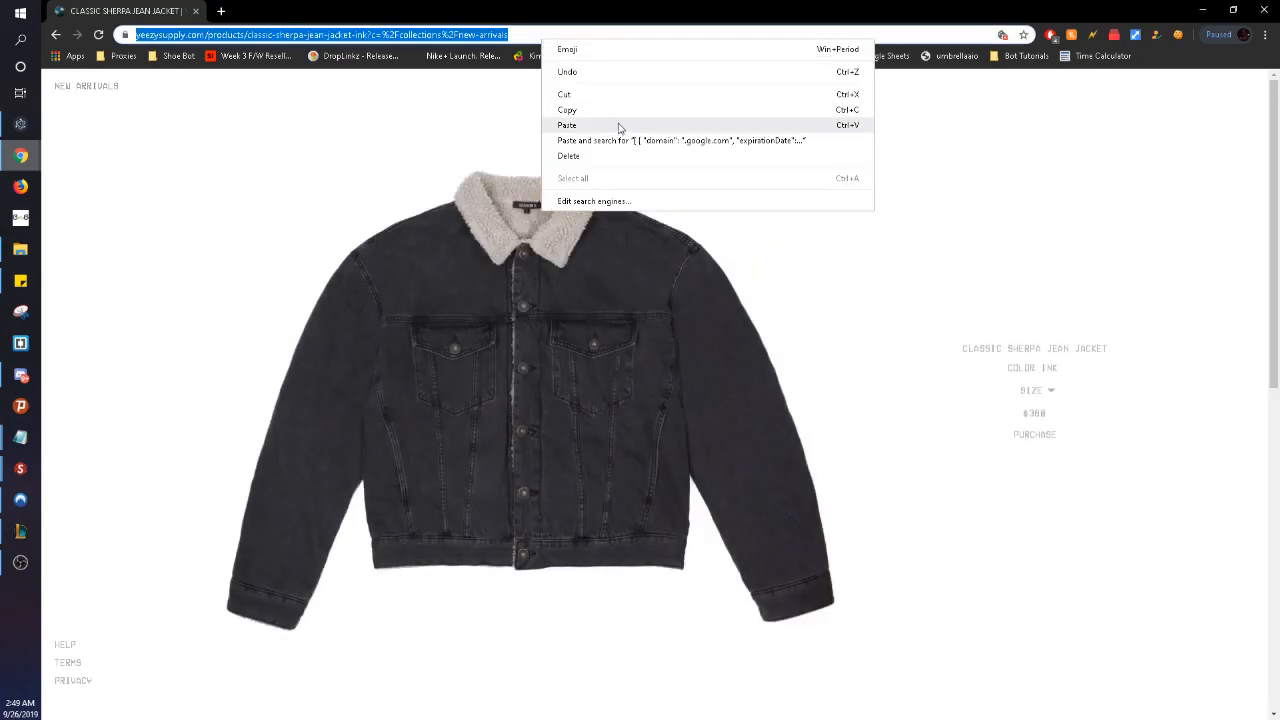
left_click(620, 118)
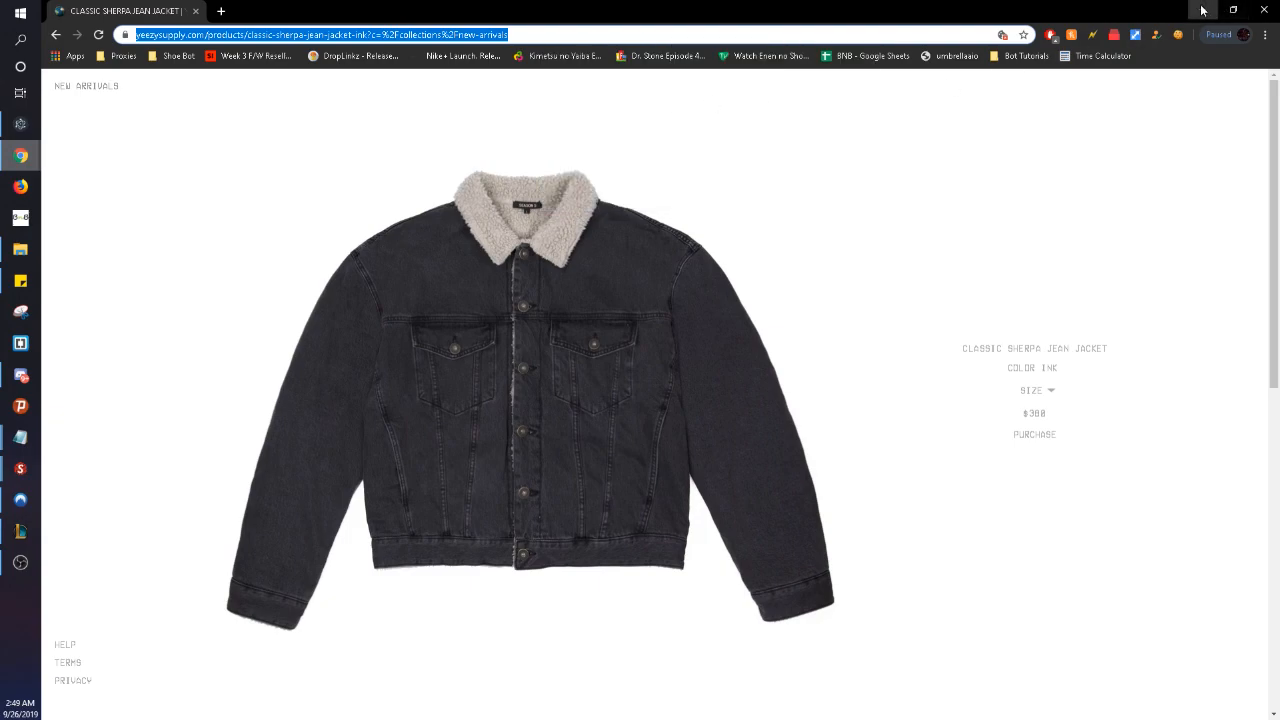
left_click(1201, 10)
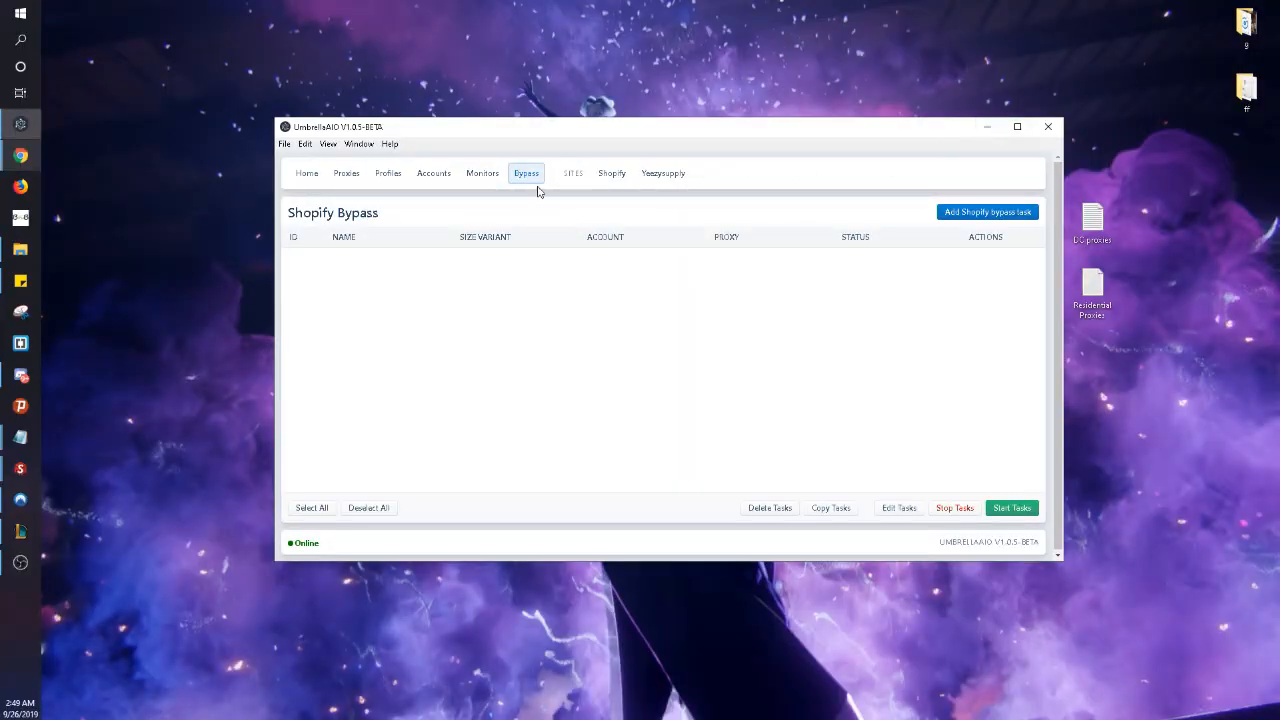
- Start a Shopify bypass task named BYPASS, size M, with the pasted jacket product URL
left_click(960, 213)
left_click(398, 247)
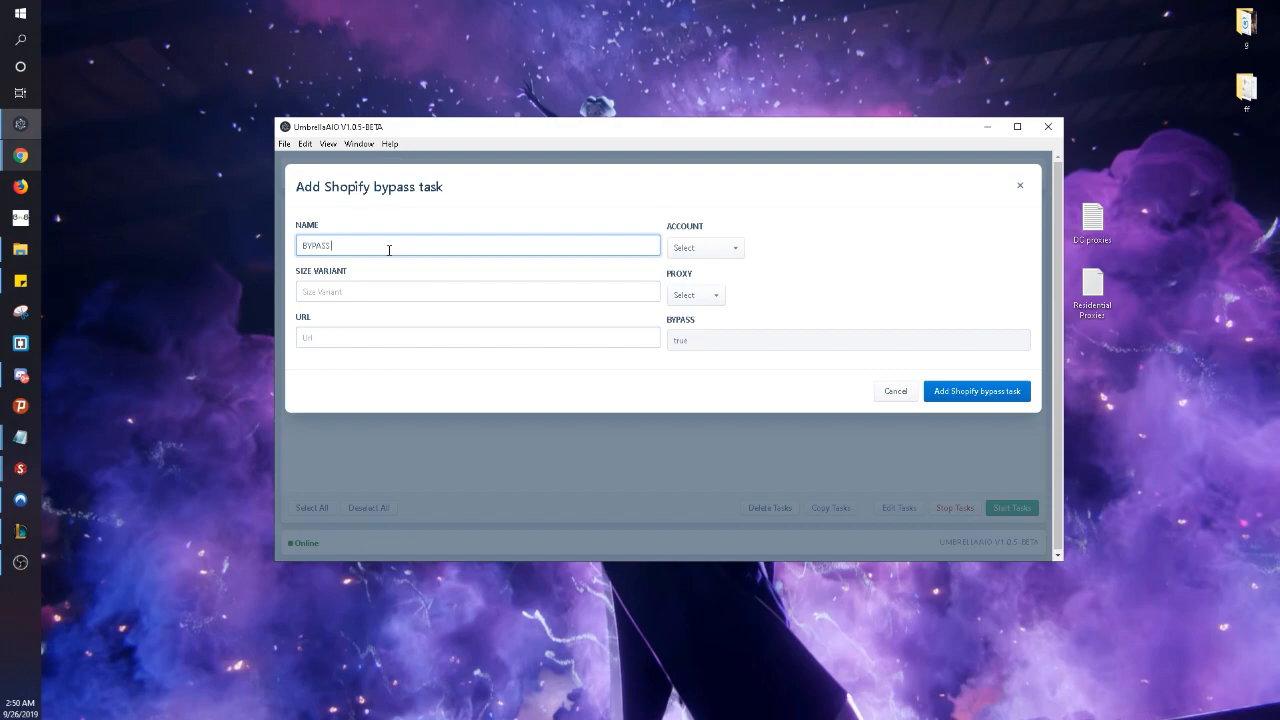
key("Tab")
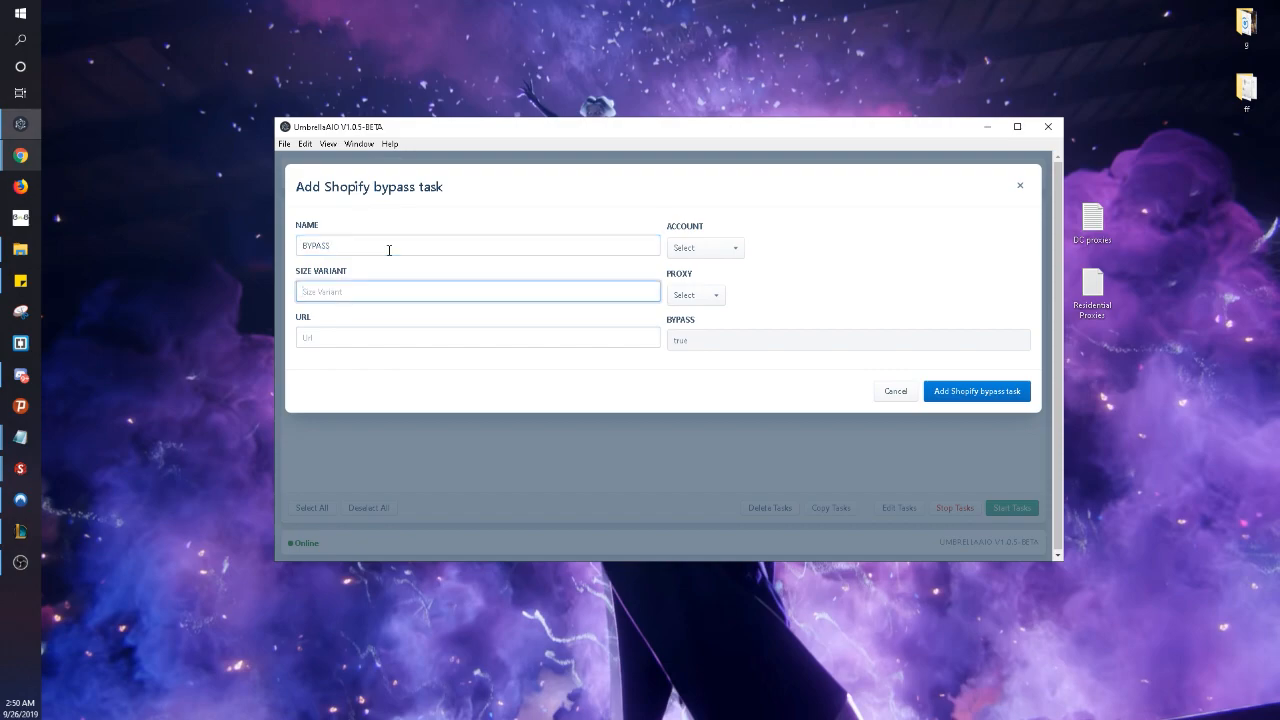
type("M")
key("Tab")
key("ctrl+v")
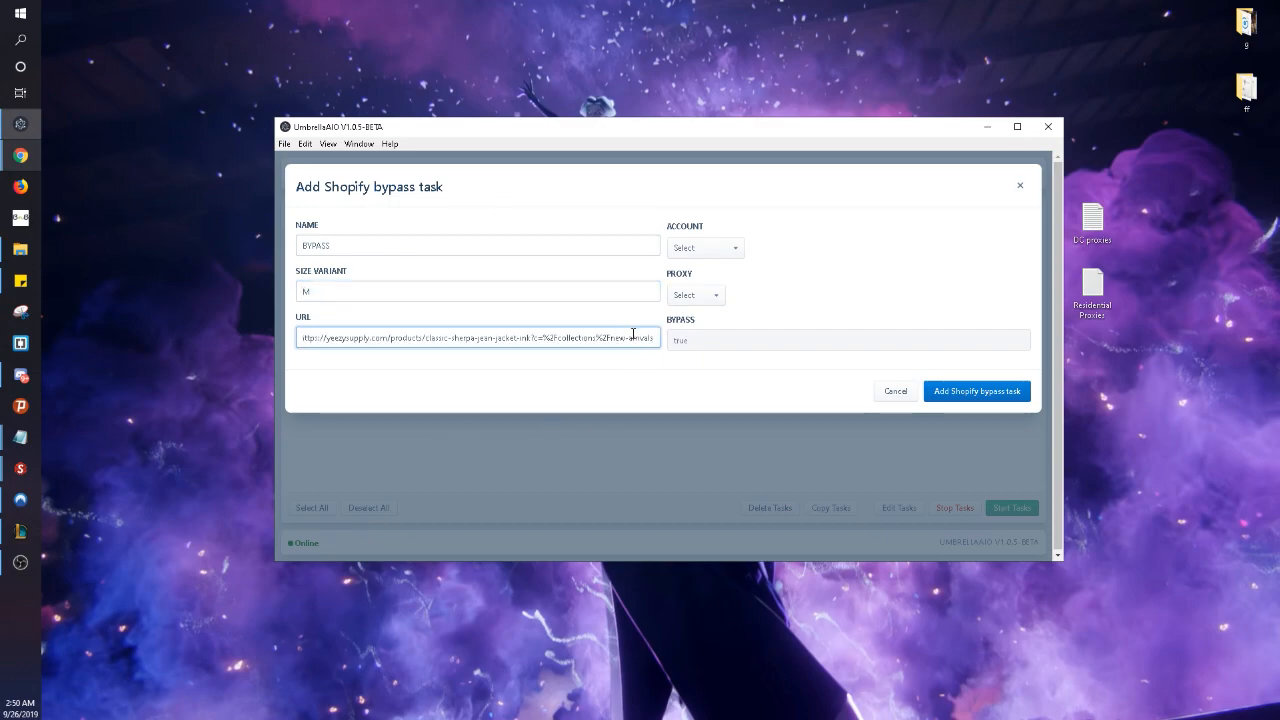
left_click_drag(655, 339, 363, 346)
left_click(564, 378)
- Leave account and proxy unset and save the BYPASS task
left_click(710, 249)
left_click(708, 266)
left_click(716, 250)
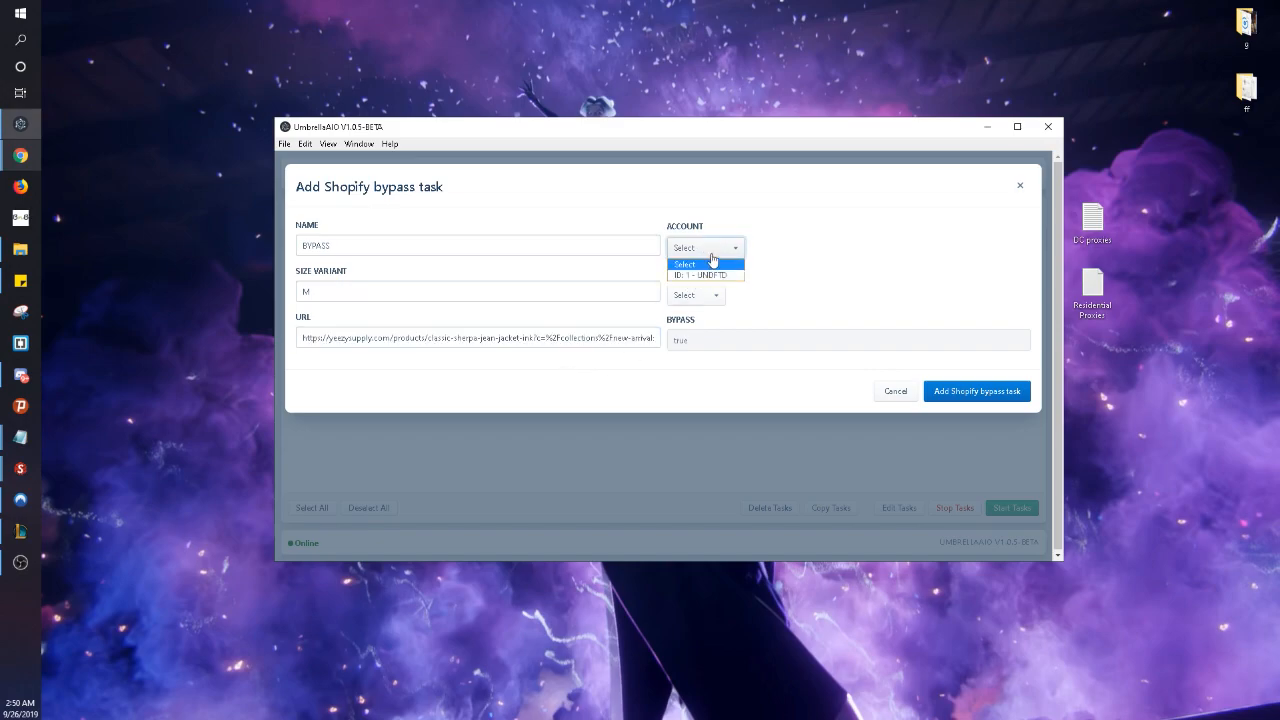
left_click(711, 264)
left_click(714, 295)
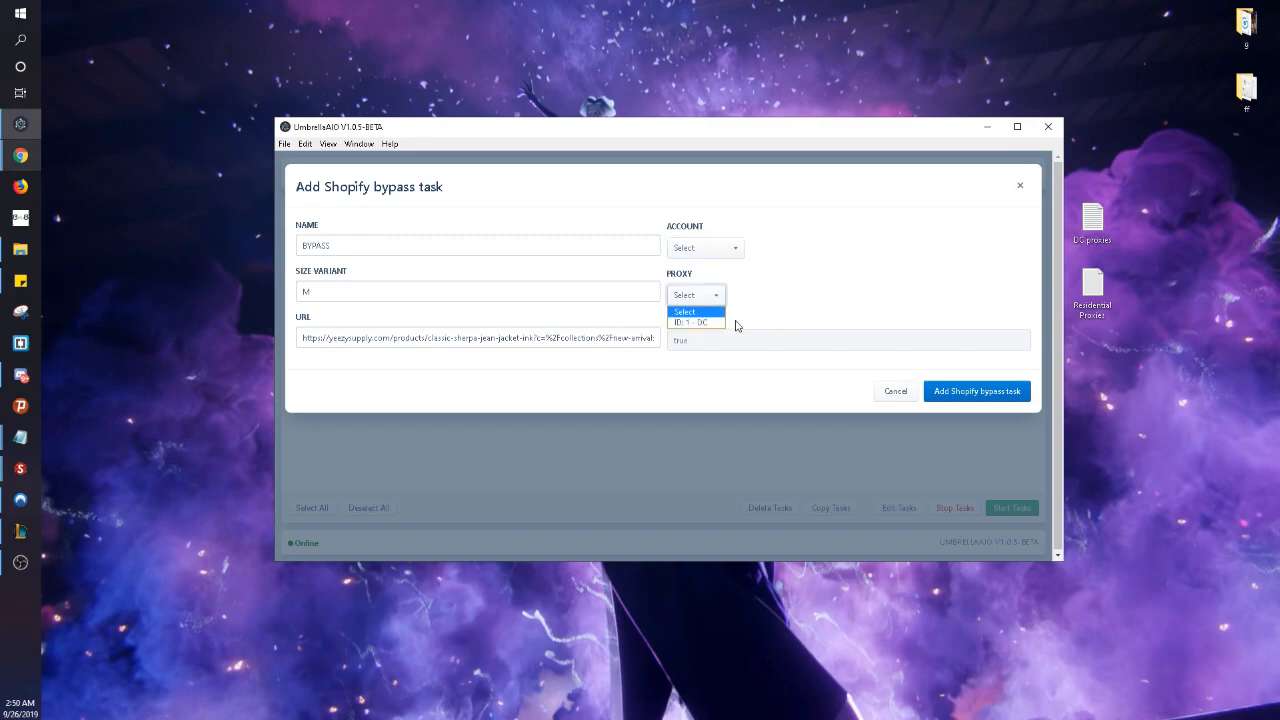
left_click(757, 289)
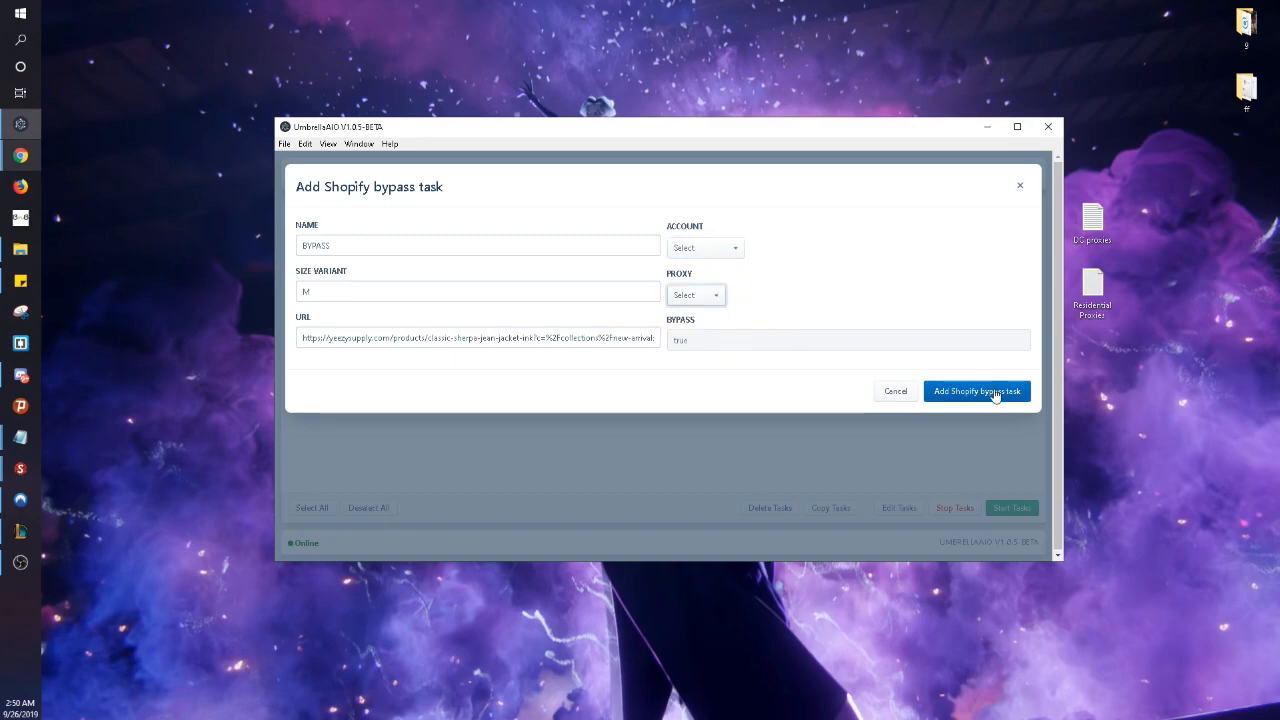
left_click(994, 394)
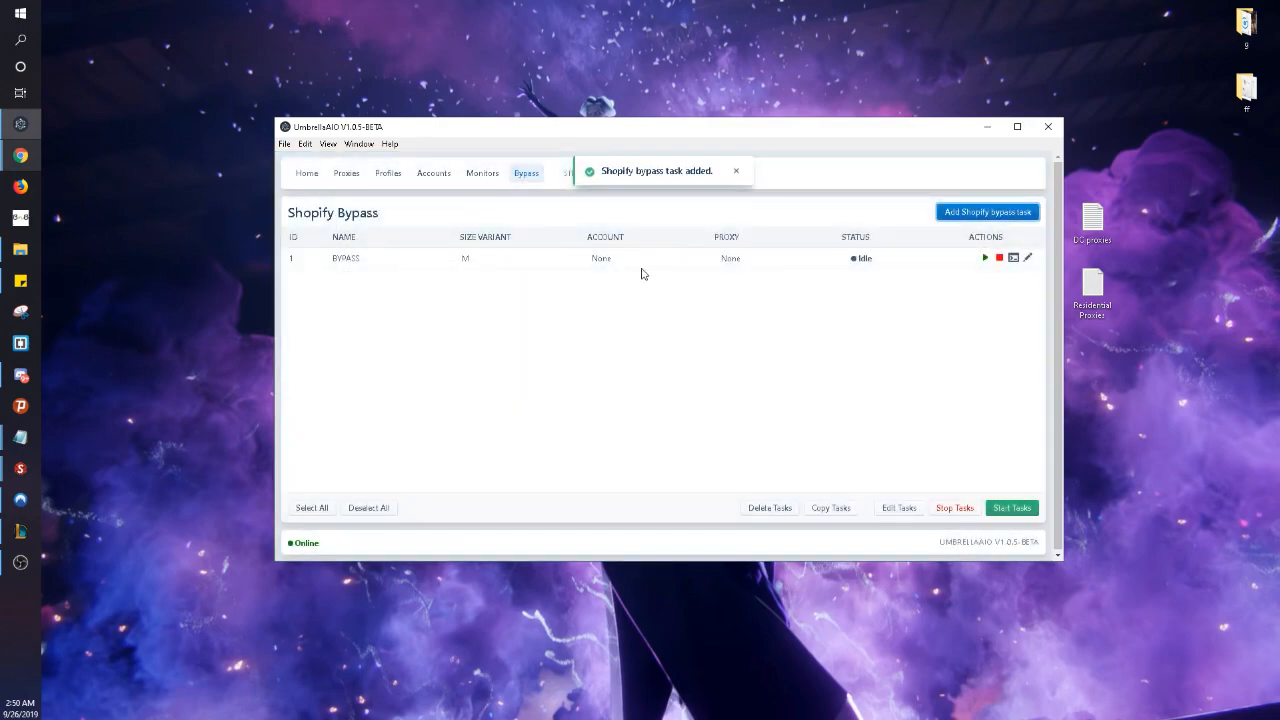
left_click(735, 174)
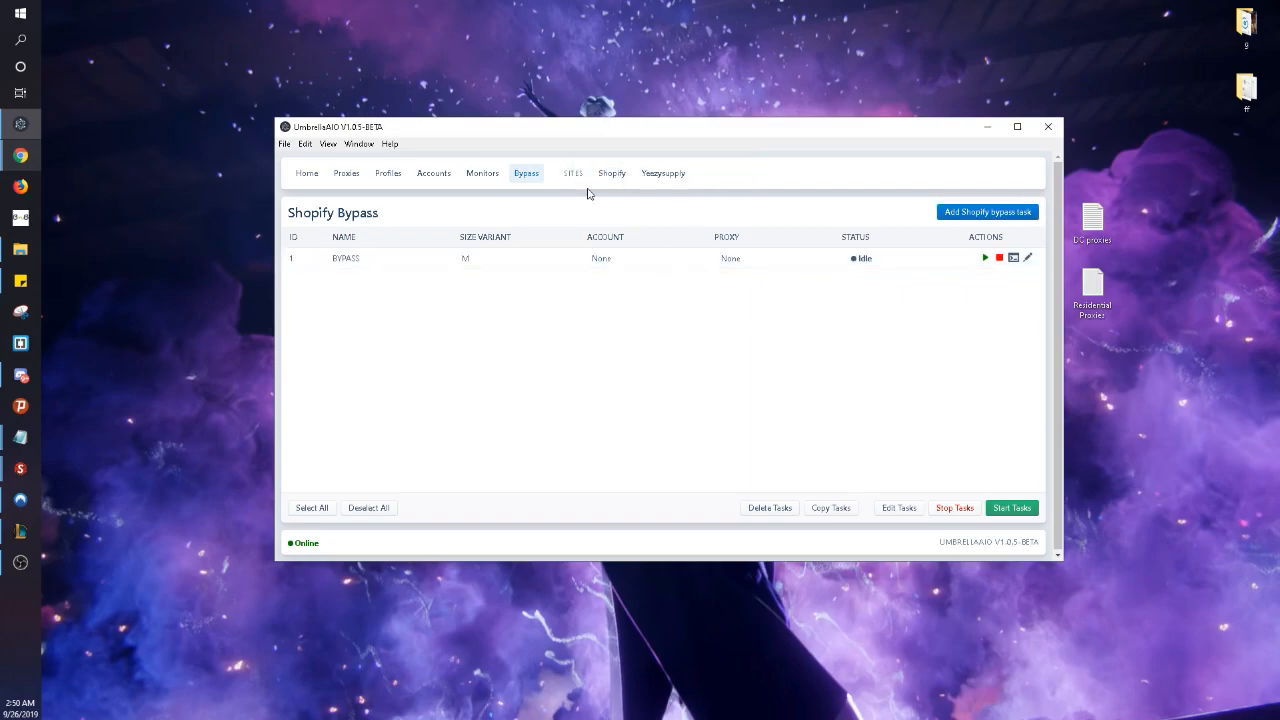
- Select all six old YS Citrin tasks in the Yeezysupply list
left_click(663, 175)
left_click_drag(870, 371, 854, 242)
left_click(834, 262)
left_click(825, 280)
left_click(820, 300)
left_click(818, 322)
left_click(812, 325)
left_click(814, 346)
left_click(822, 327)
left_click(838, 346)
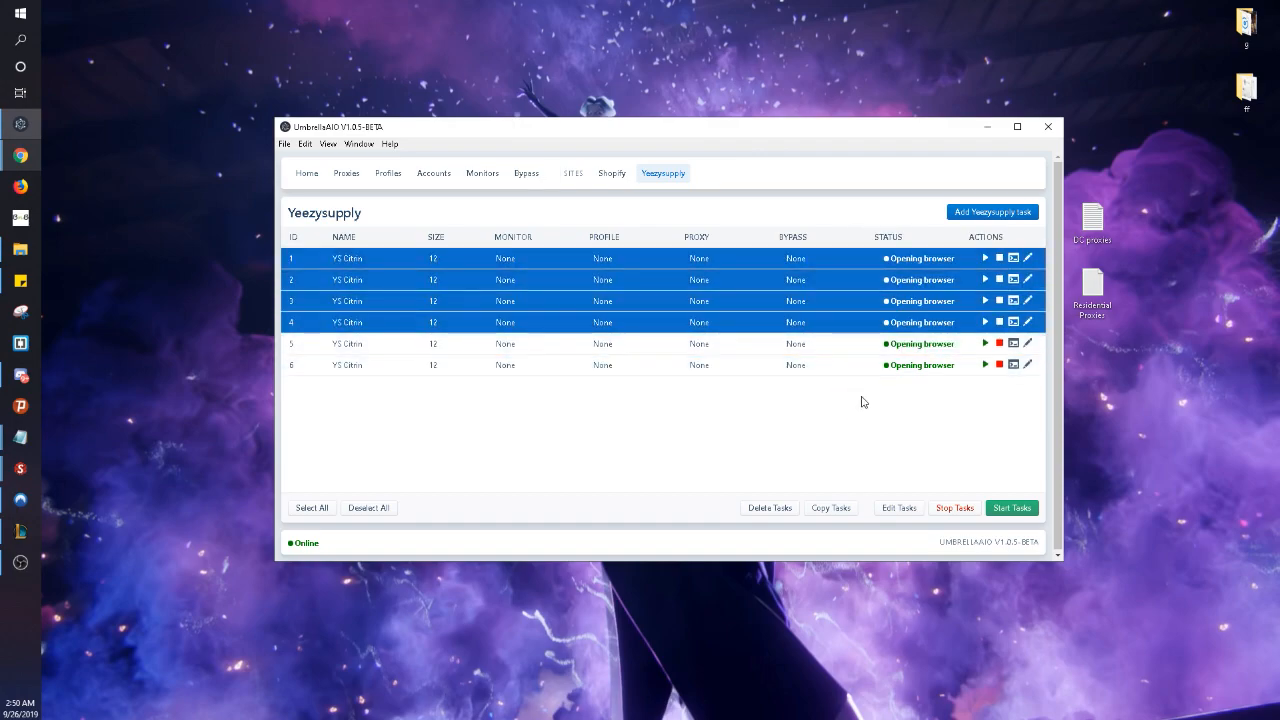
left_click(855, 365)
left_click(846, 346)
- Delete the selected tasks and dismiss the 'all tasks deleted' notice
left_click(777, 512)
left_click(768, 512)
left_click(716, 172)
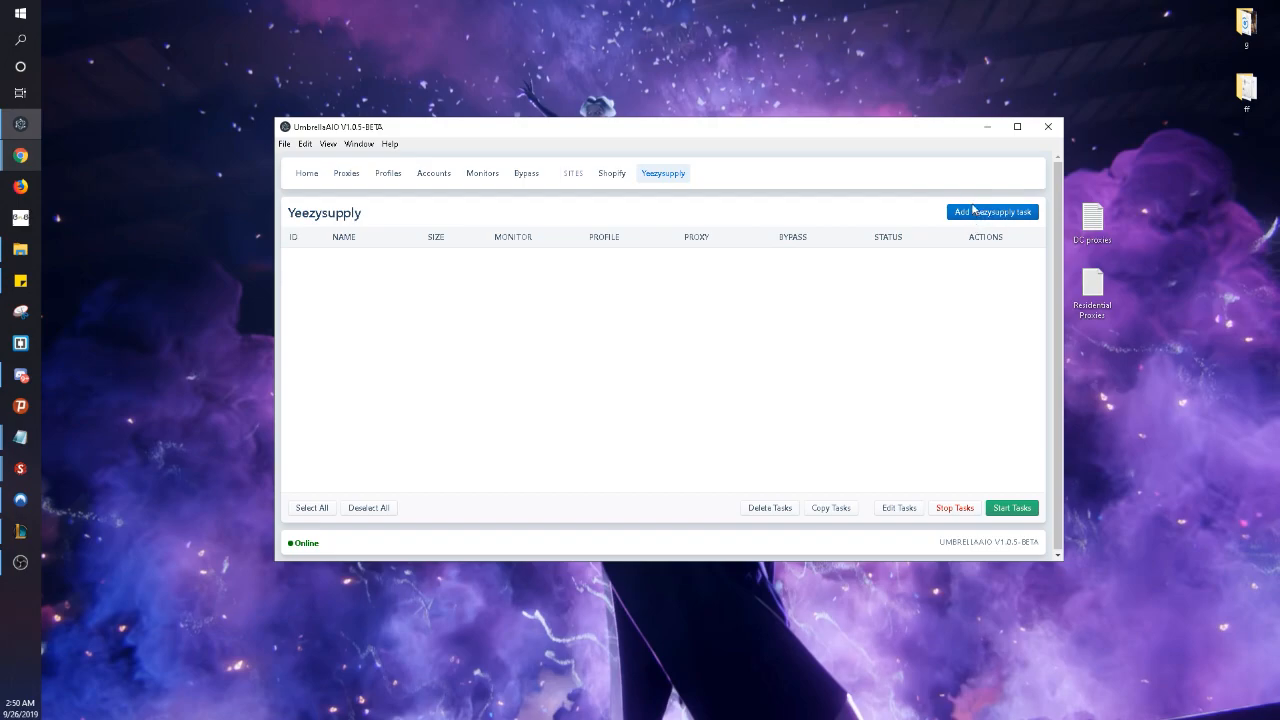
left_click(1005, 221)
- Name the new Yeezysupply task YS CITRIN with size 11
left_click(416, 241)
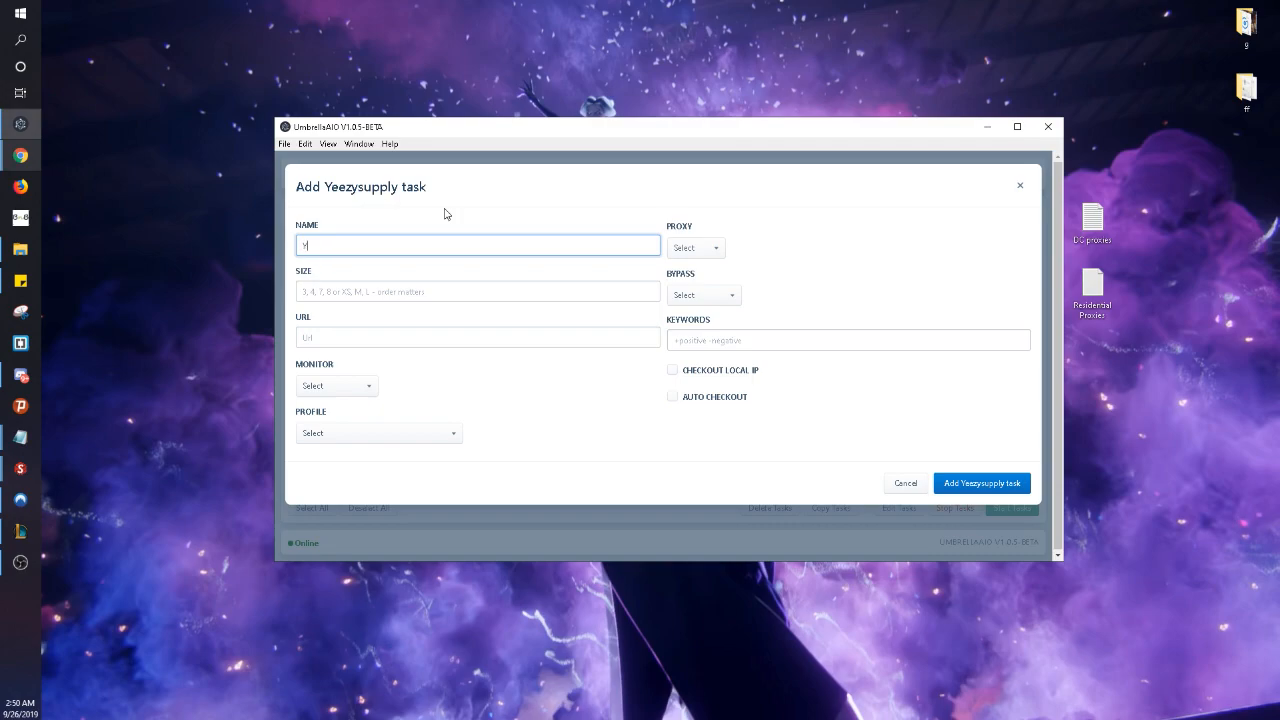
type("YS CITRIN")
key("Tab")
type("11")
key("Tab")
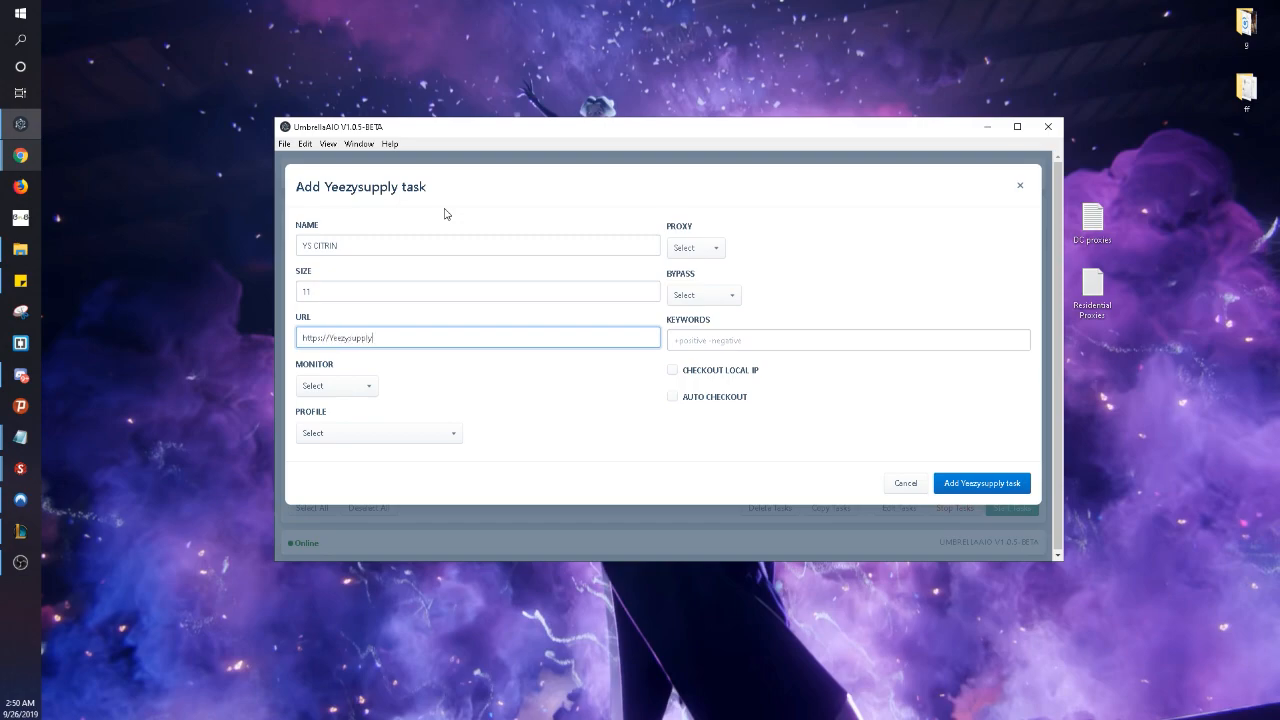
- Choose the YS CITRIN monitor and the saved checkout profile, leaving proxy unset
left_click(369, 386)
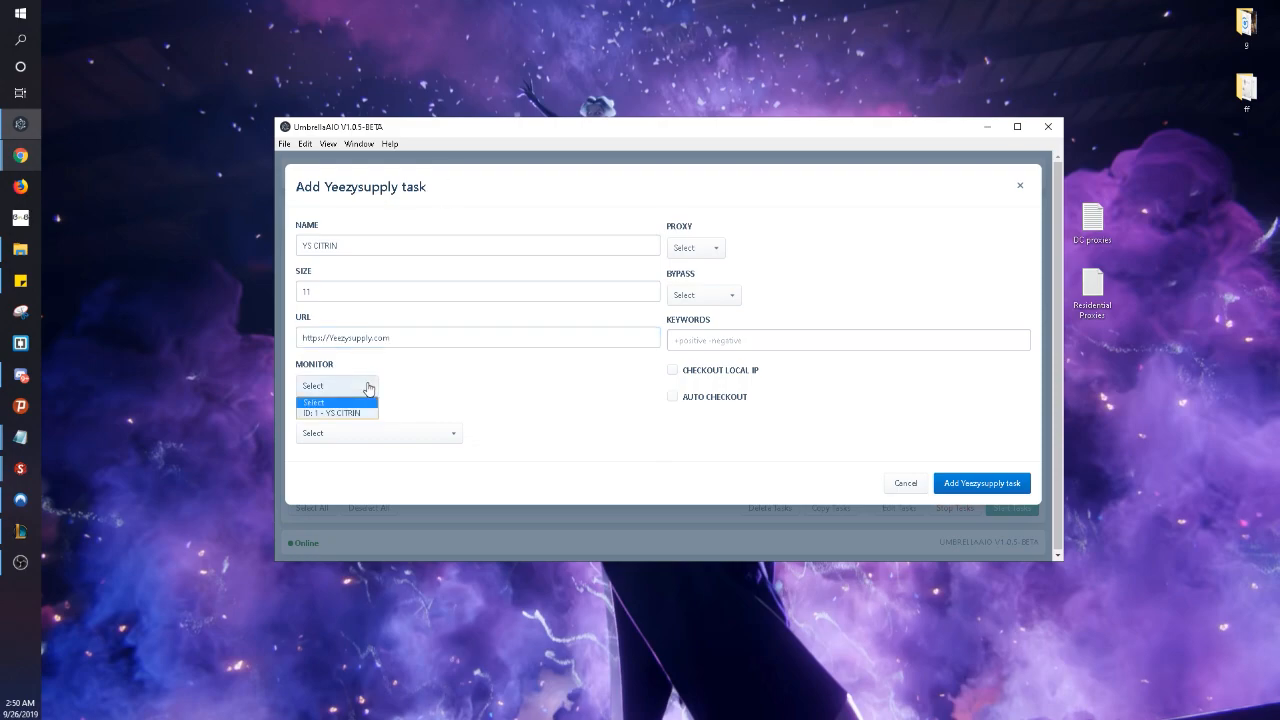
left_click(376, 420)
left_click(442, 437)
left_click(414, 460)
left_click(697, 248)
left_click(700, 258)
left_click(719, 300)
left_click(723, 305)
- Add keyword +Citrin, pick BYPASS as bypass, and enable Checkout Local IP and Auto Checkout
left_click(780, 341)
type("+Citrin")
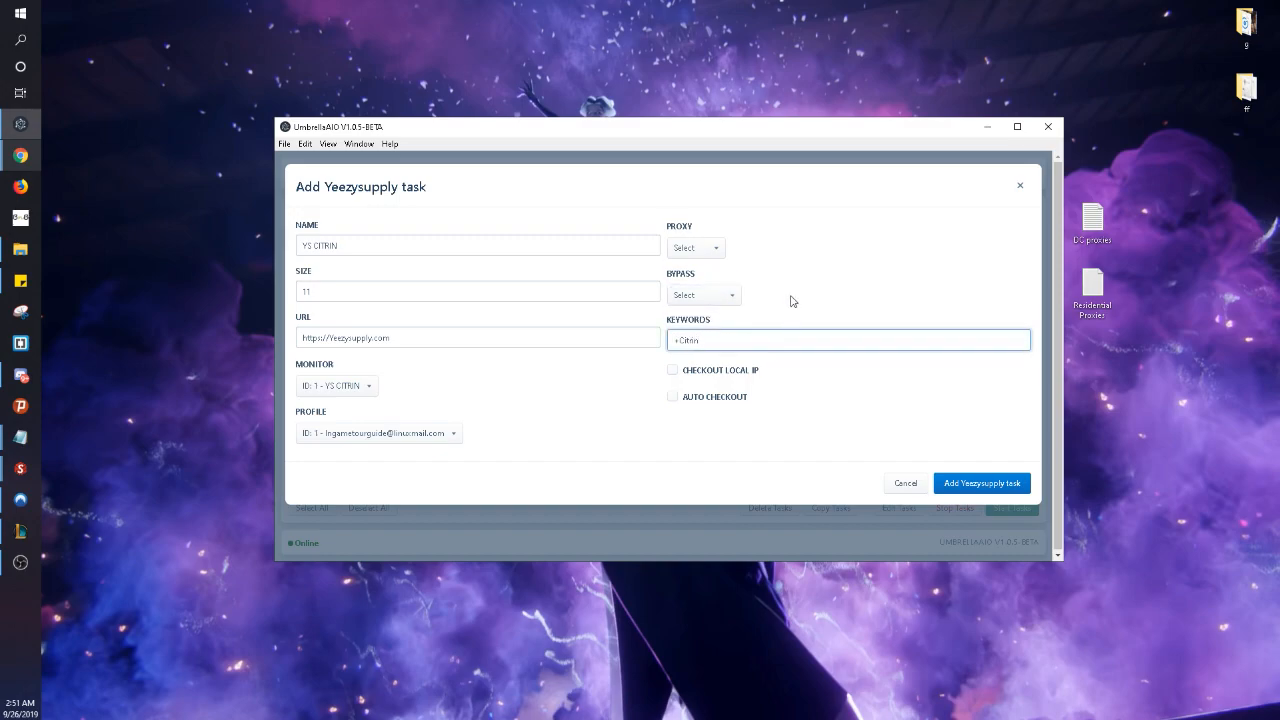
left_click(708, 295)
left_click(712, 326)
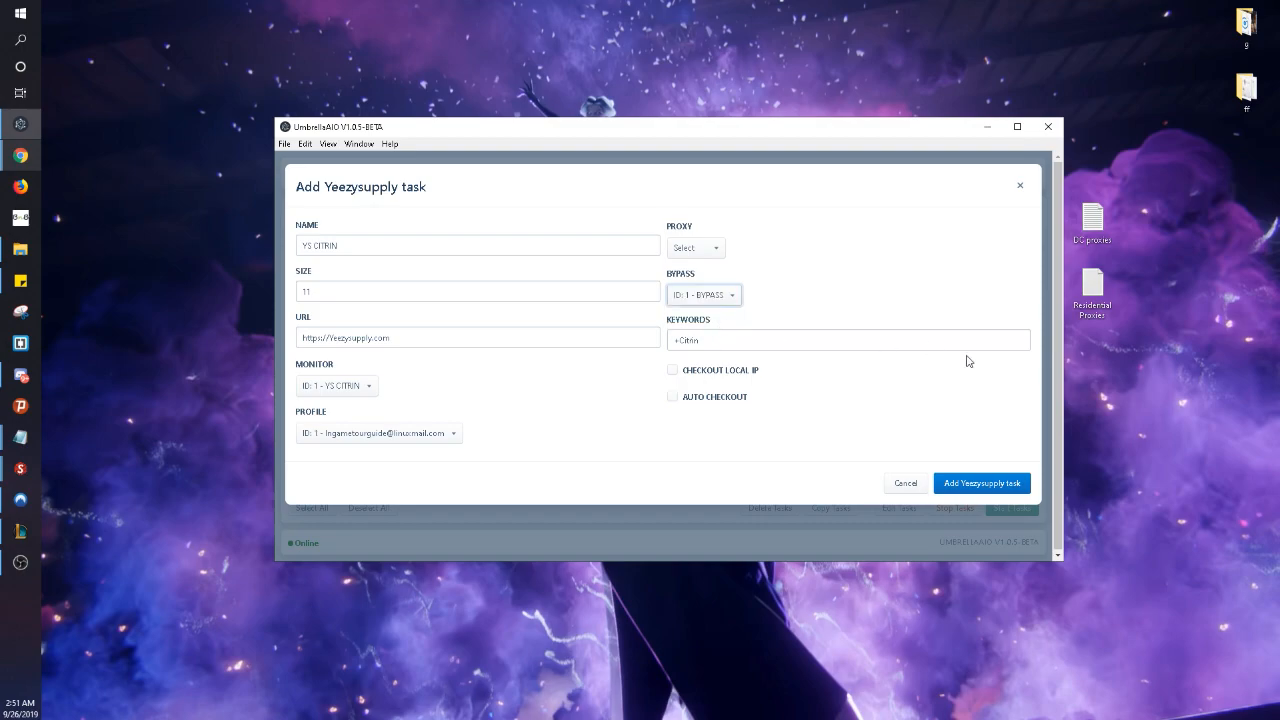
left_click(672, 370)
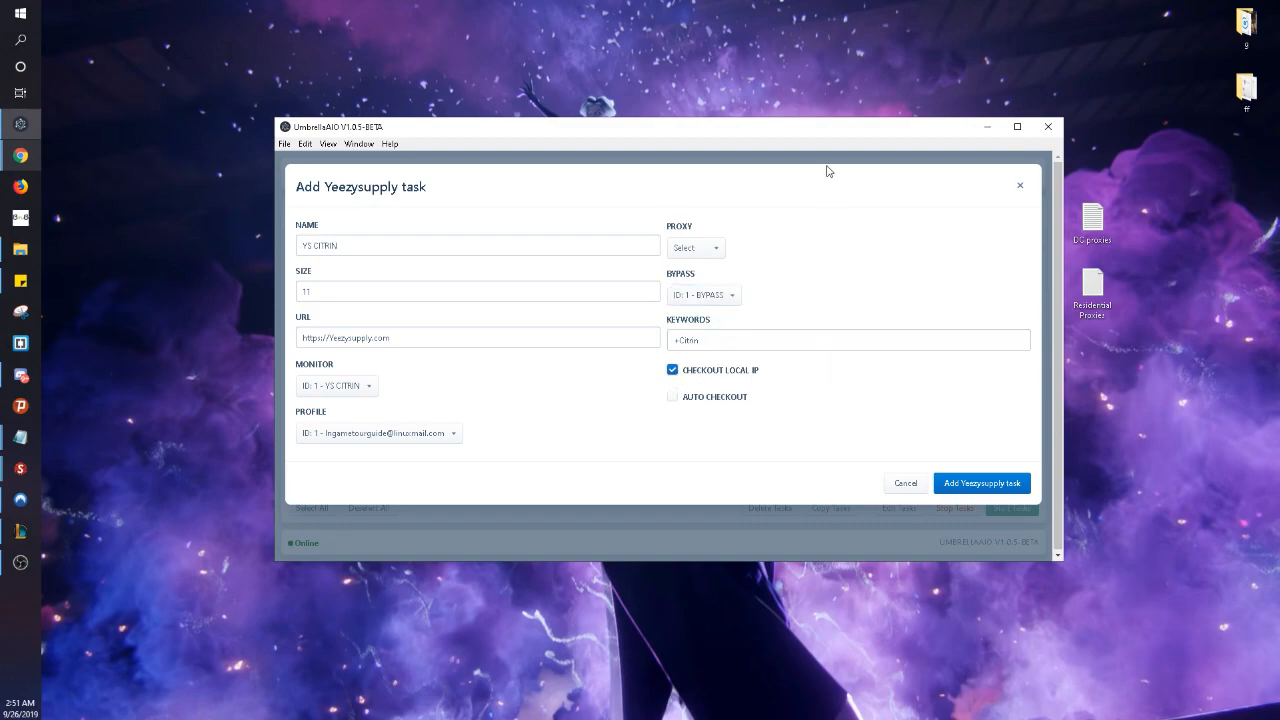
left_click(673, 397)
- Save the YS CITRIN task and dismiss the error and task-added notices
left_click(982, 483)
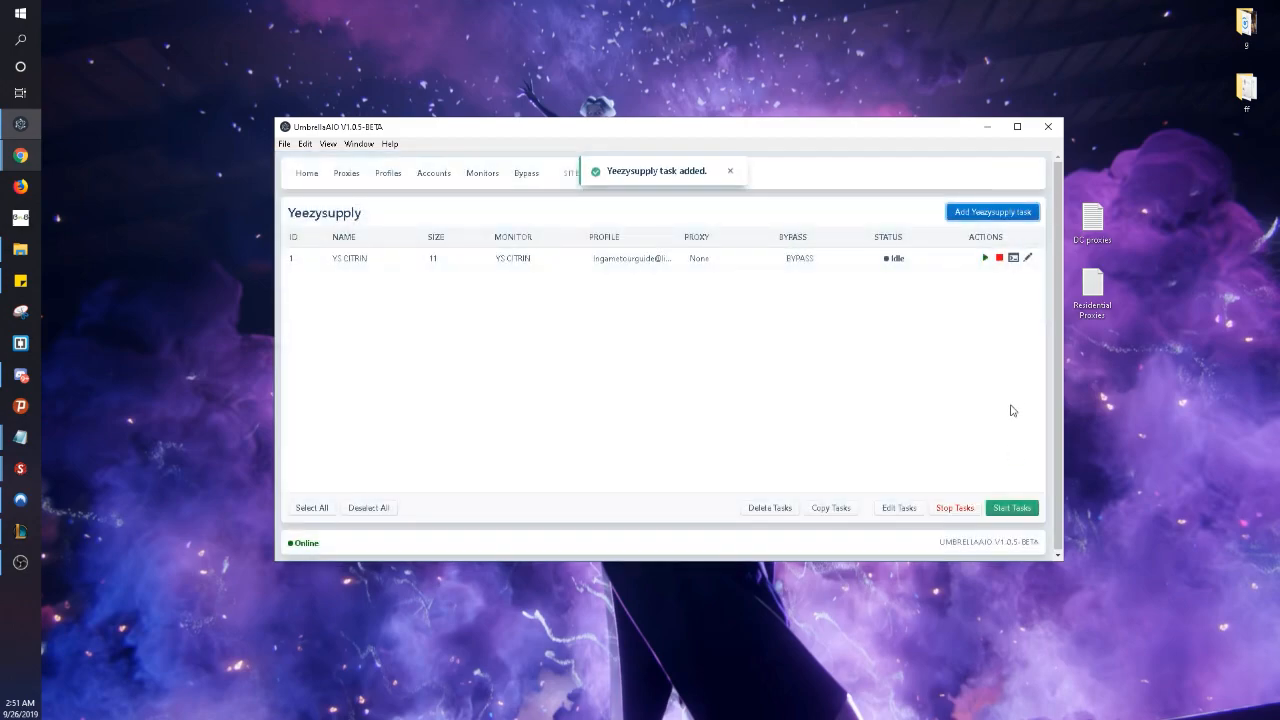
left_click(985, 259)
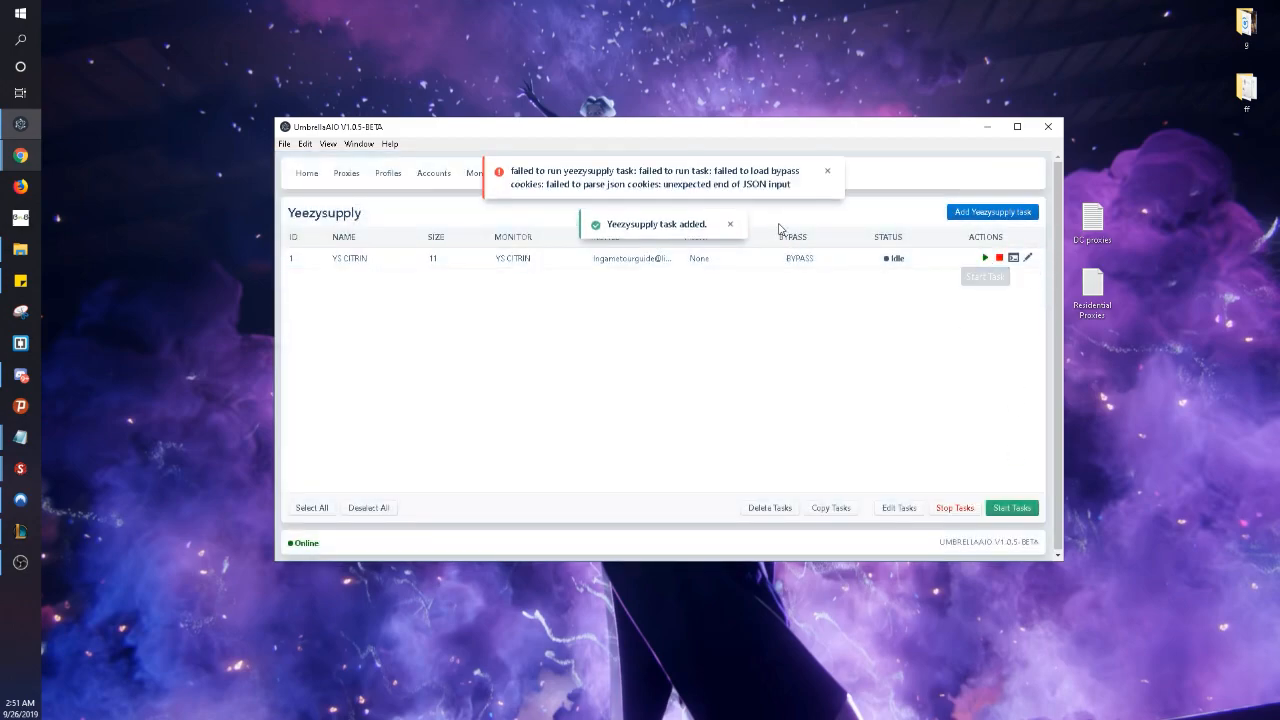
left_click(828, 174)
left_click(731, 172)
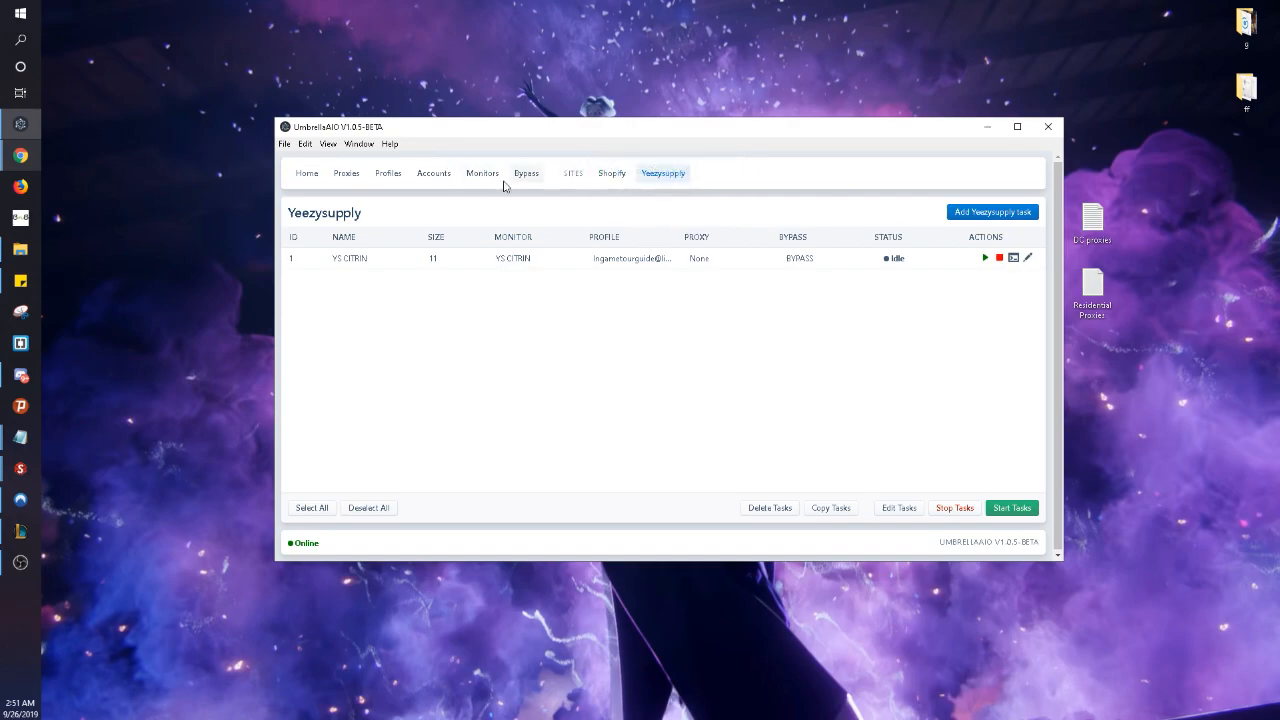
- Start the BYPASS bypass task, the YS CITRIN task, and the YS CITRIN monitor
left_click(526, 173)
left_click(985, 258)
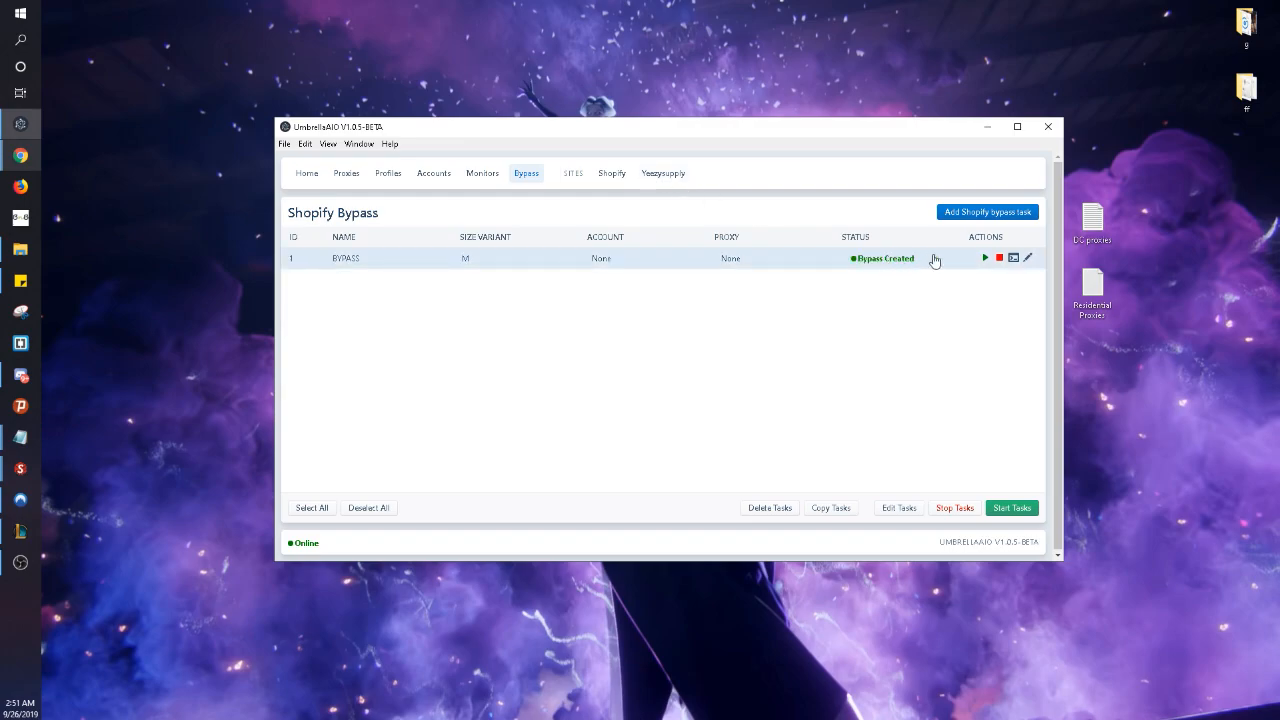
left_click(660, 180)
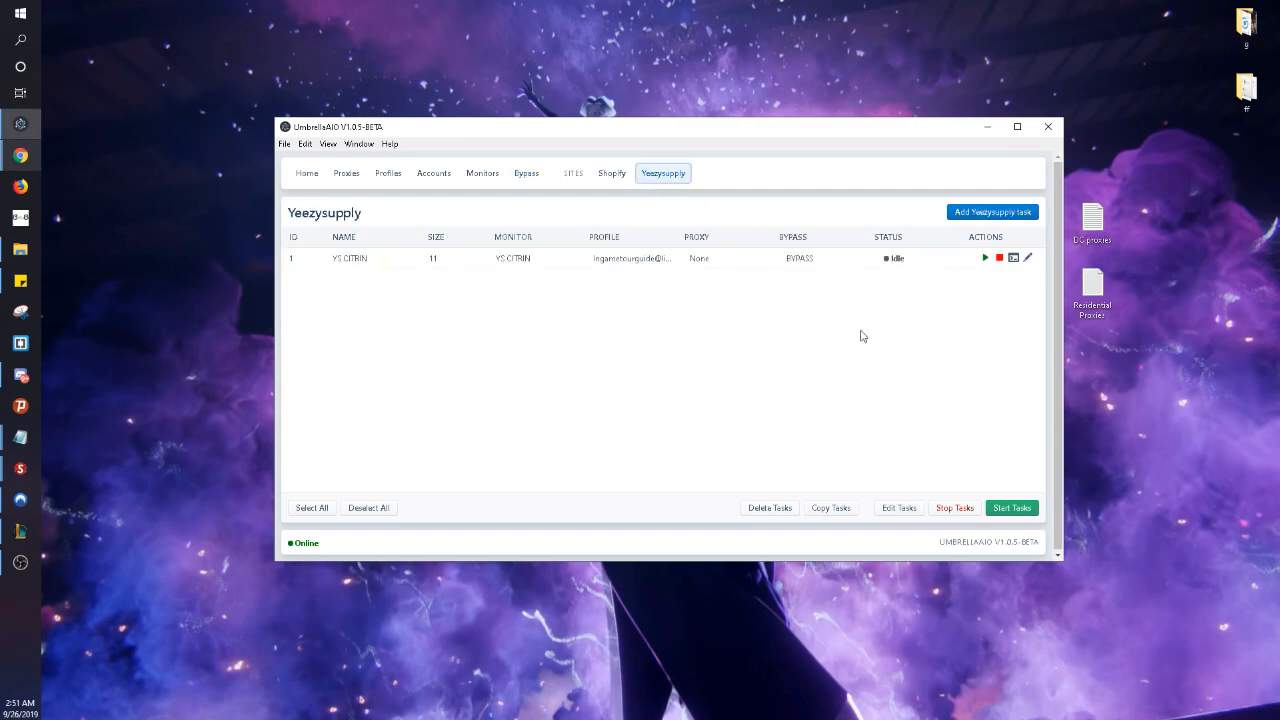
left_click(985, 259)
left_click(486, 178)
left_click(986, 260)
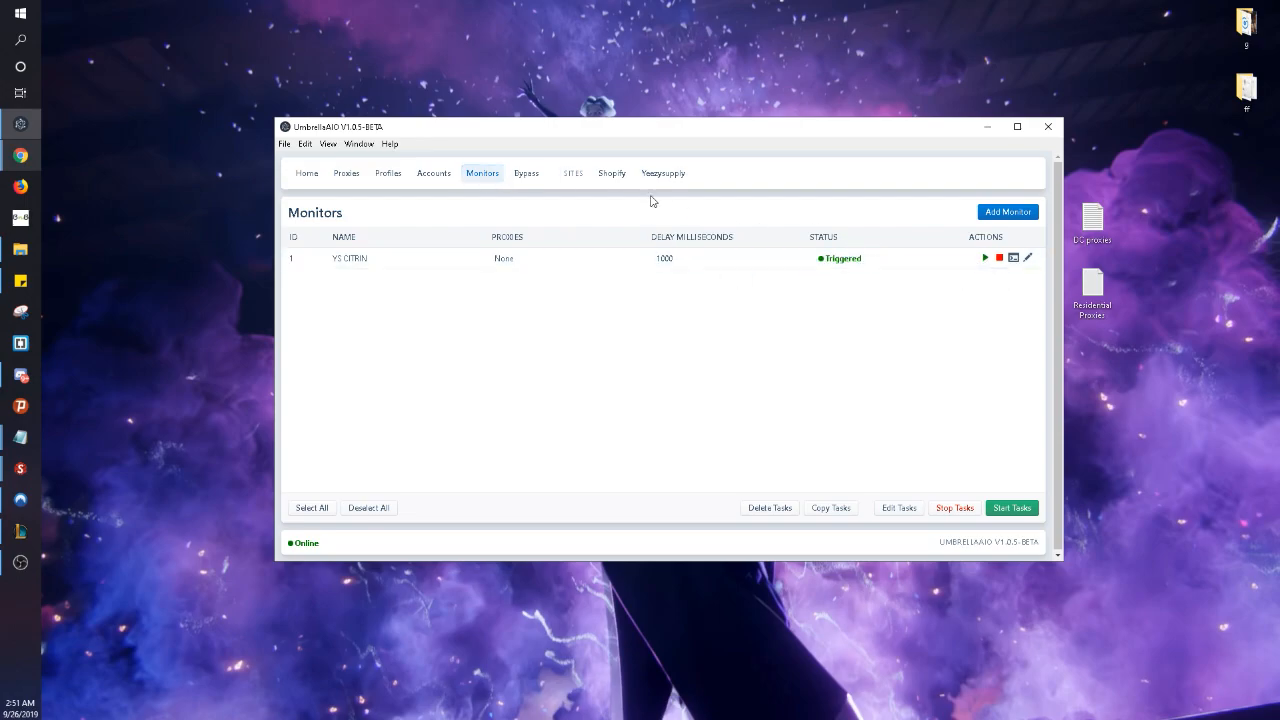
left_click(663, 173)
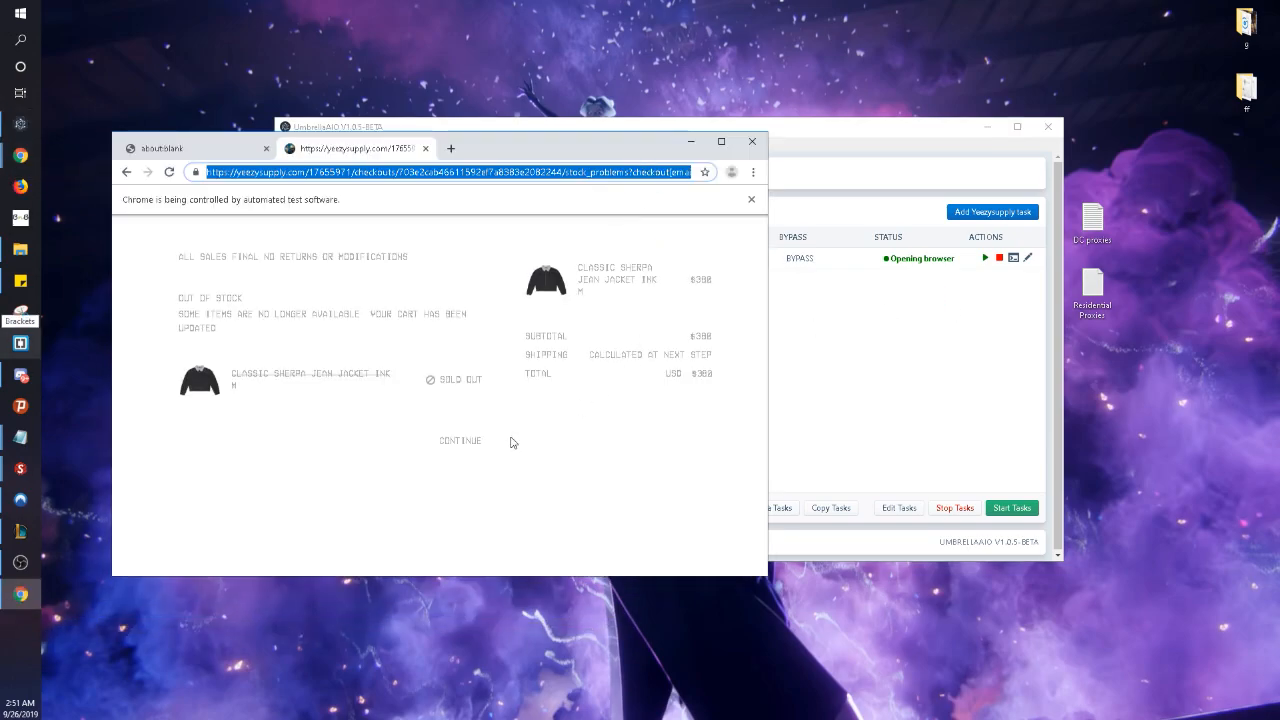
- Continue past the sold-out checkout page, then close the Yeezy Supply tab and browser window
left_click(463, 442)
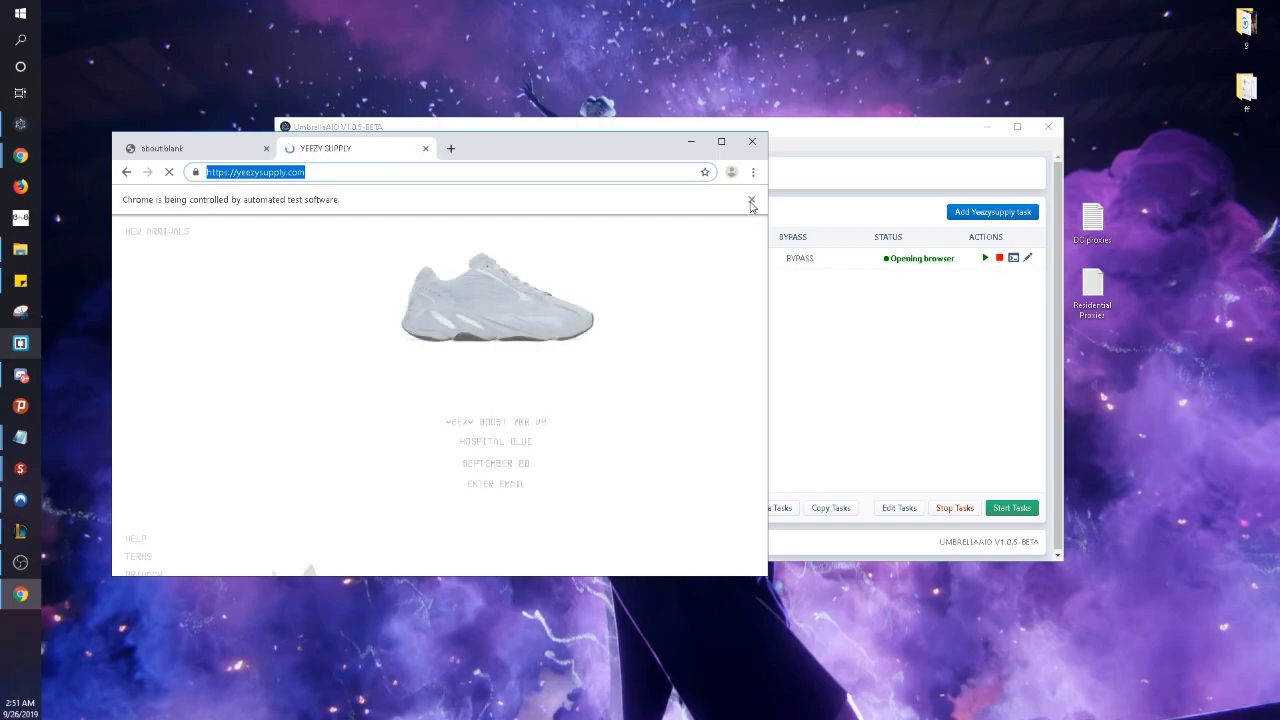
left_click(422, 148)
left_click(752, 141)
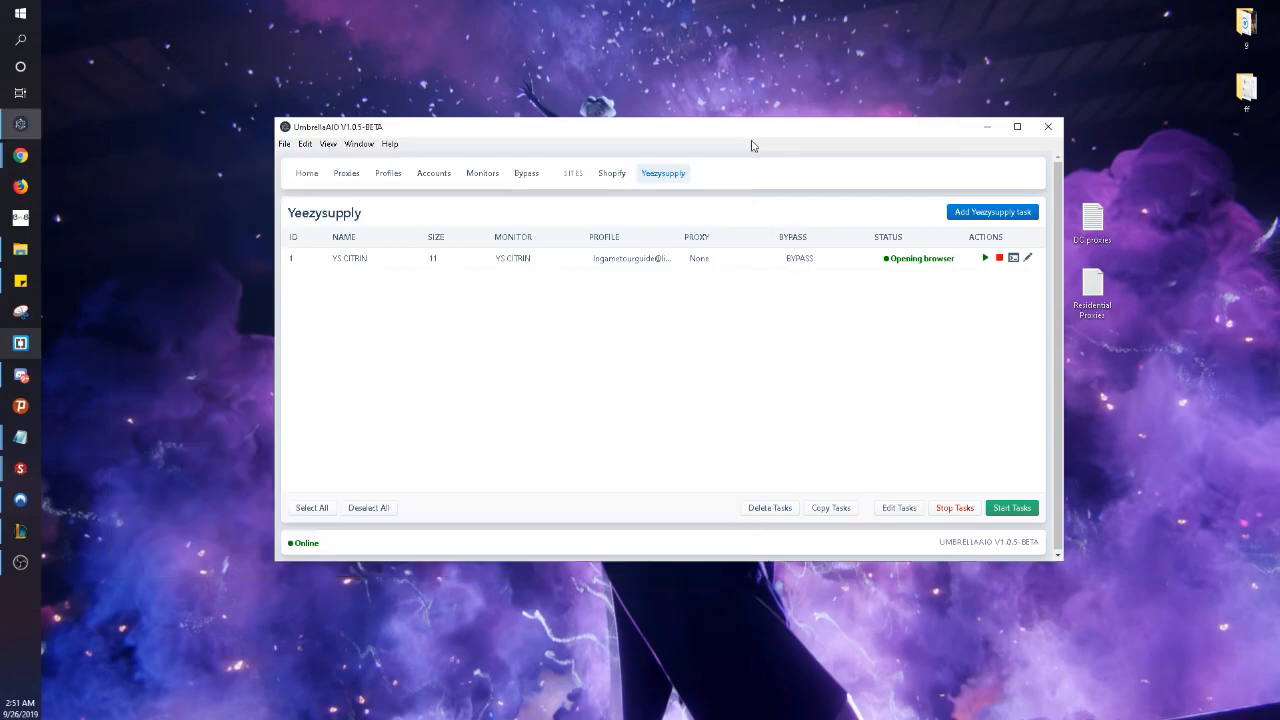
- Rename the Shopify bypass task to 'BYPASS 1', start it, and bring up the Yeezysupply task list
left_click(520, 176)
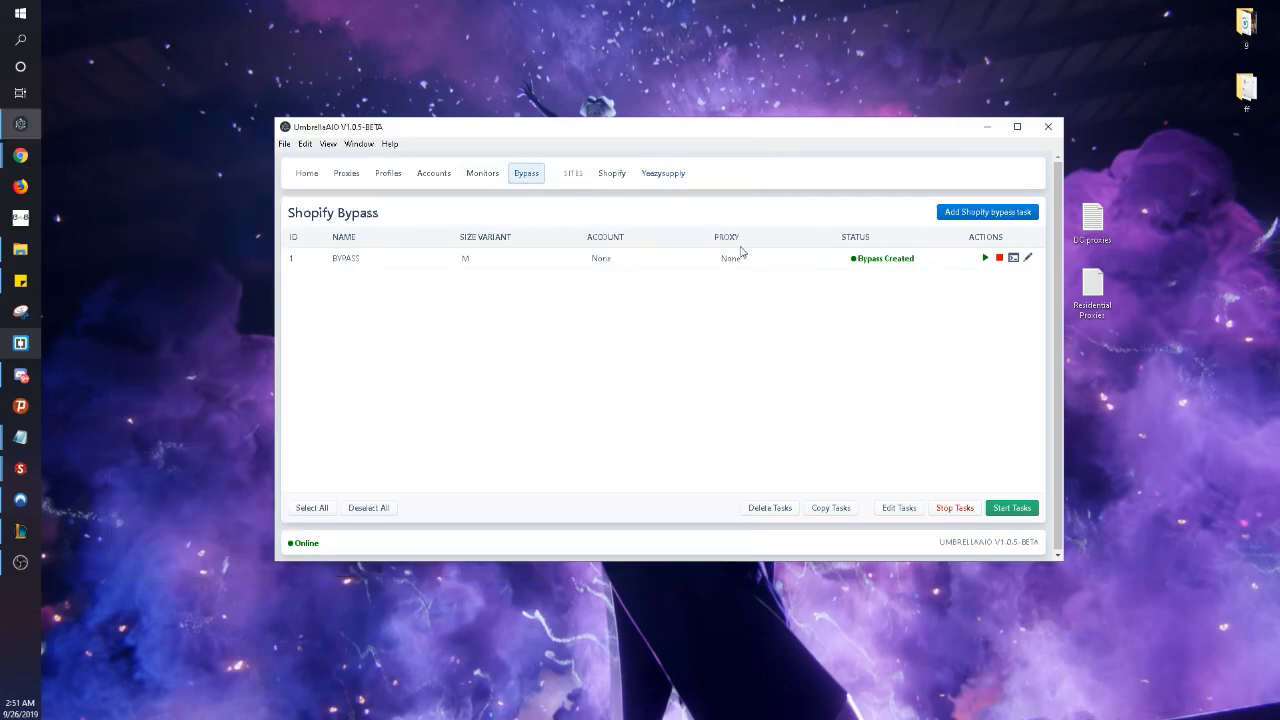
left_click(1028, 259)
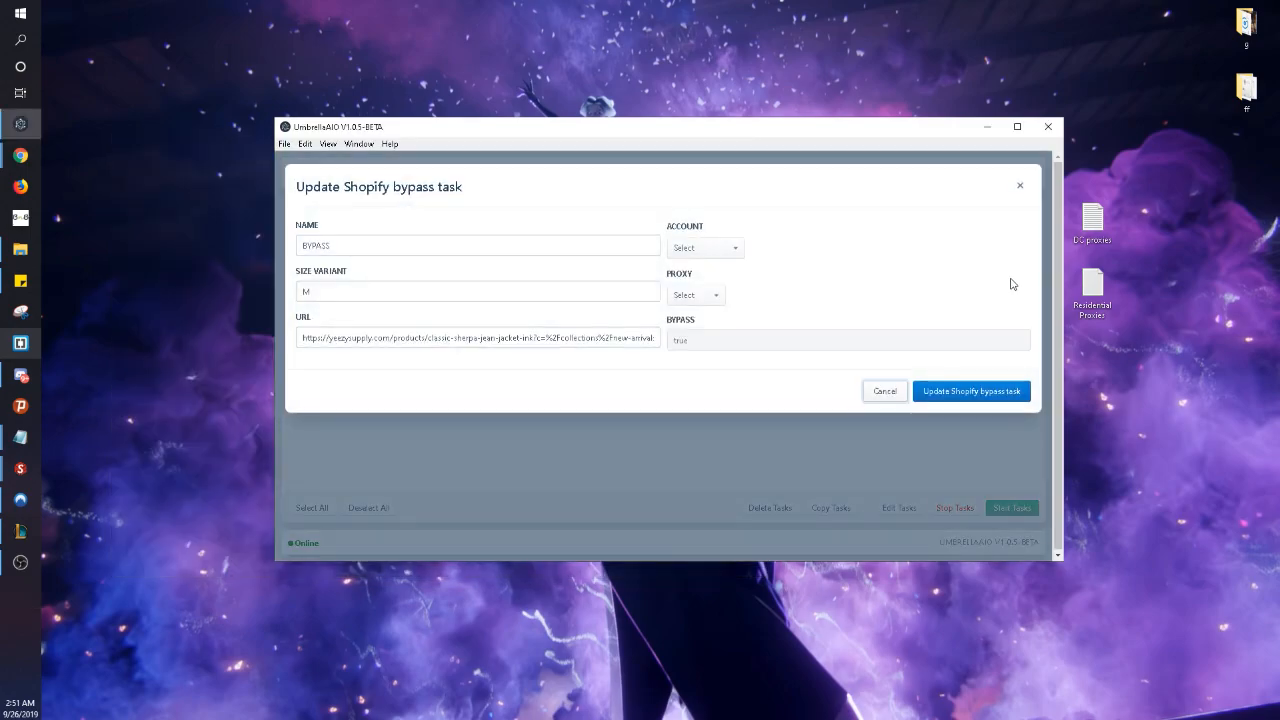
left_click(1020, 186)
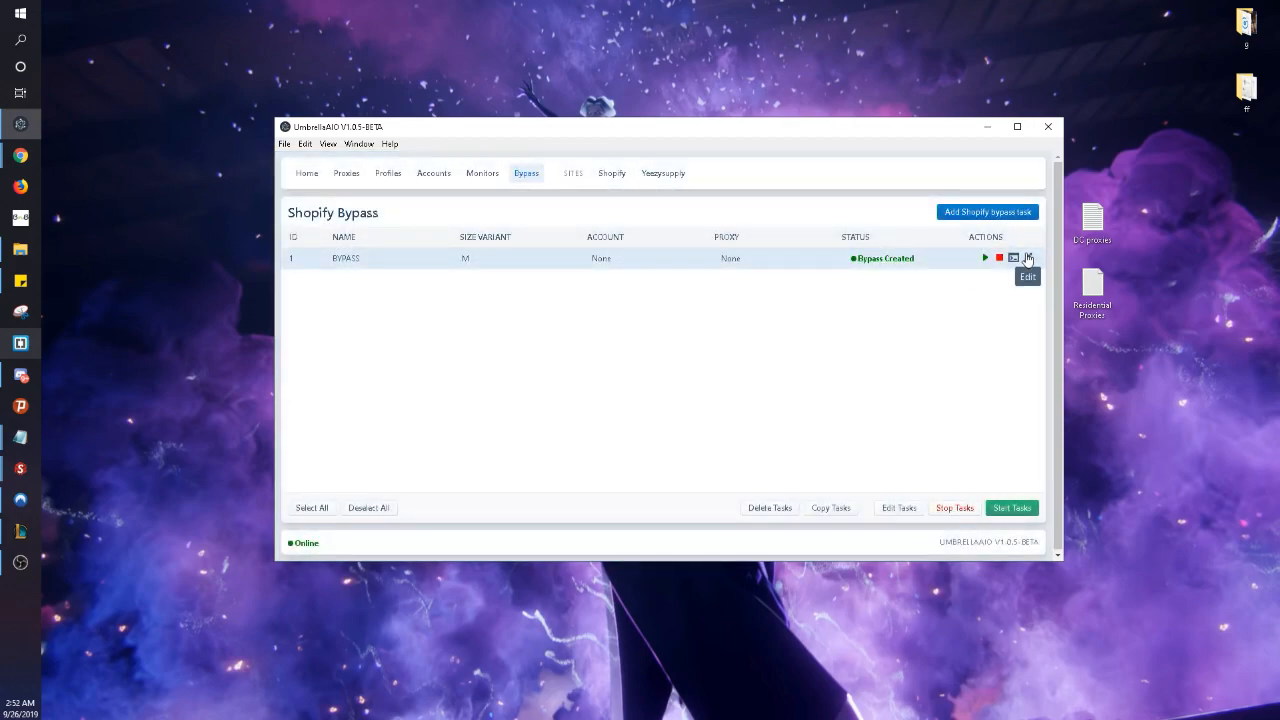
left_click(1027, 258)
left_click(437, 245)
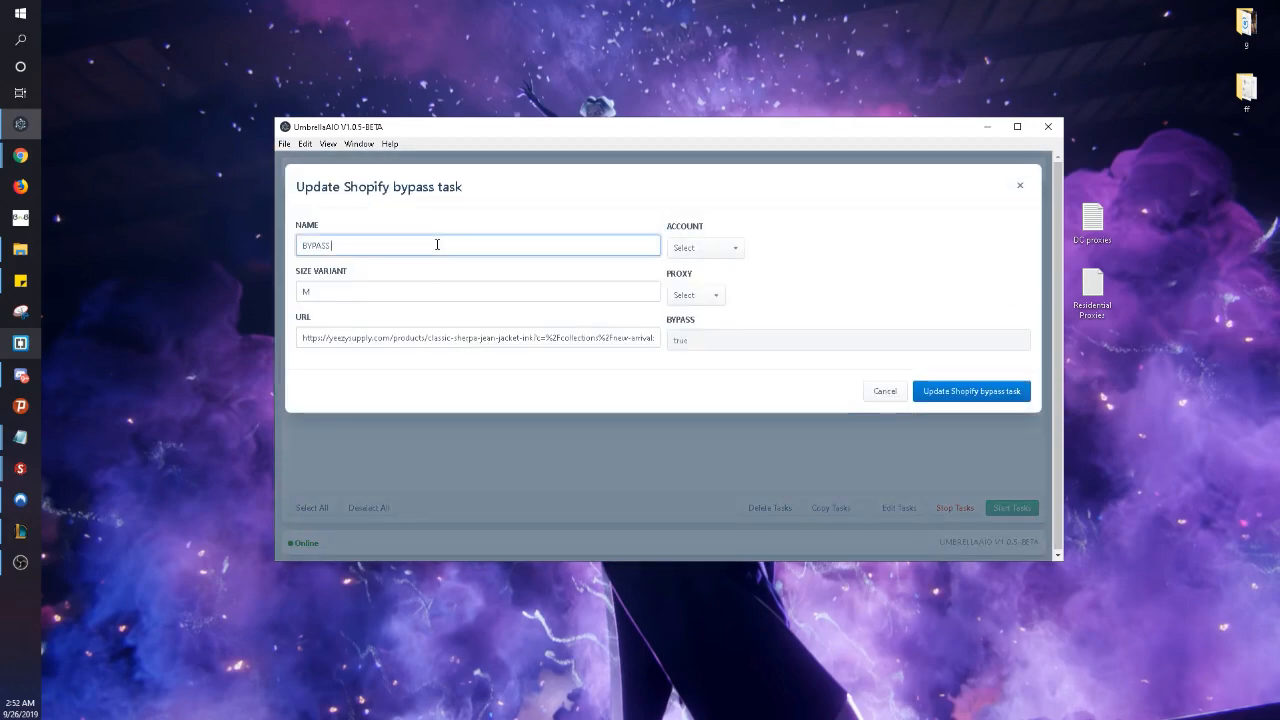
type("1")
left_click(983, 391)
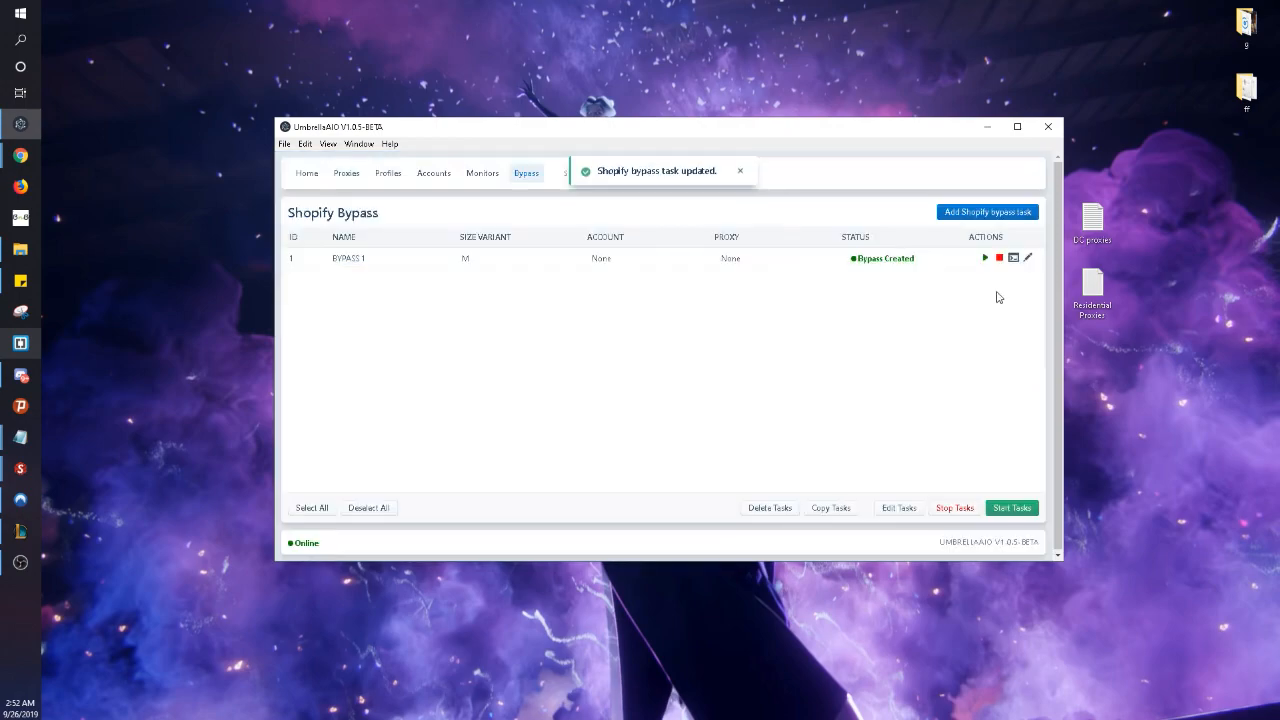
left_click(986, 259)
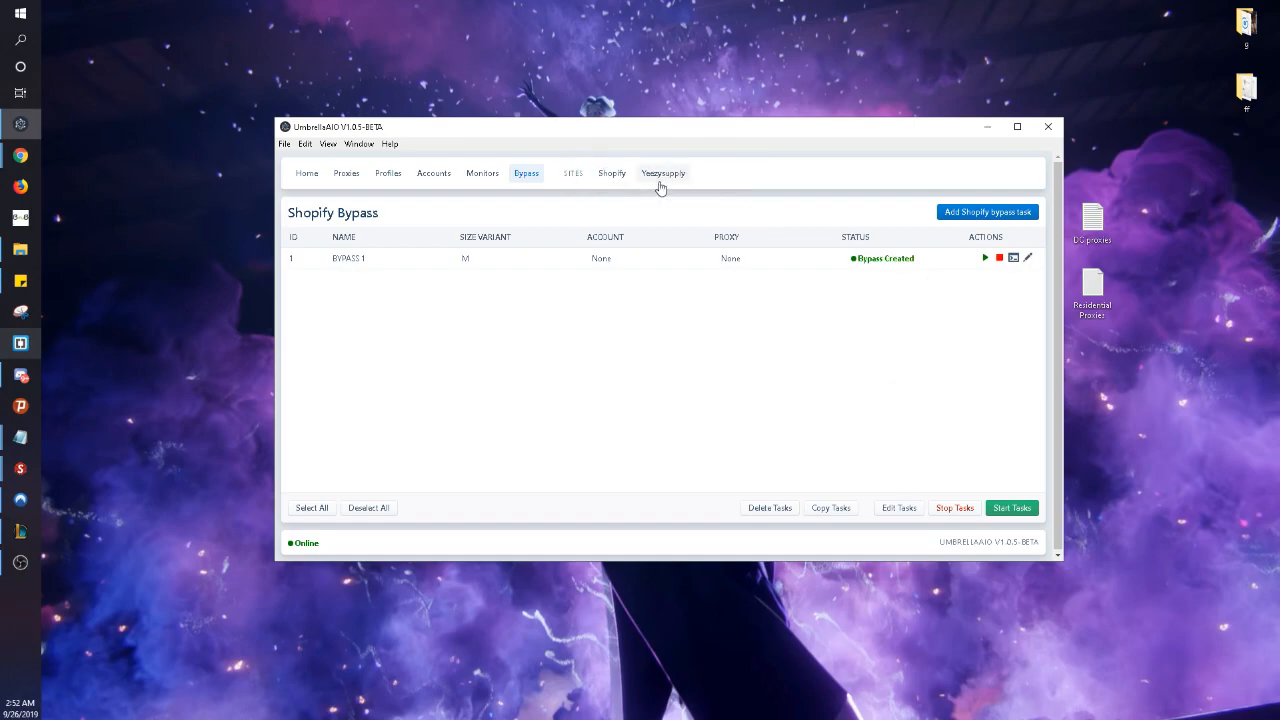
left_click(663, 173)
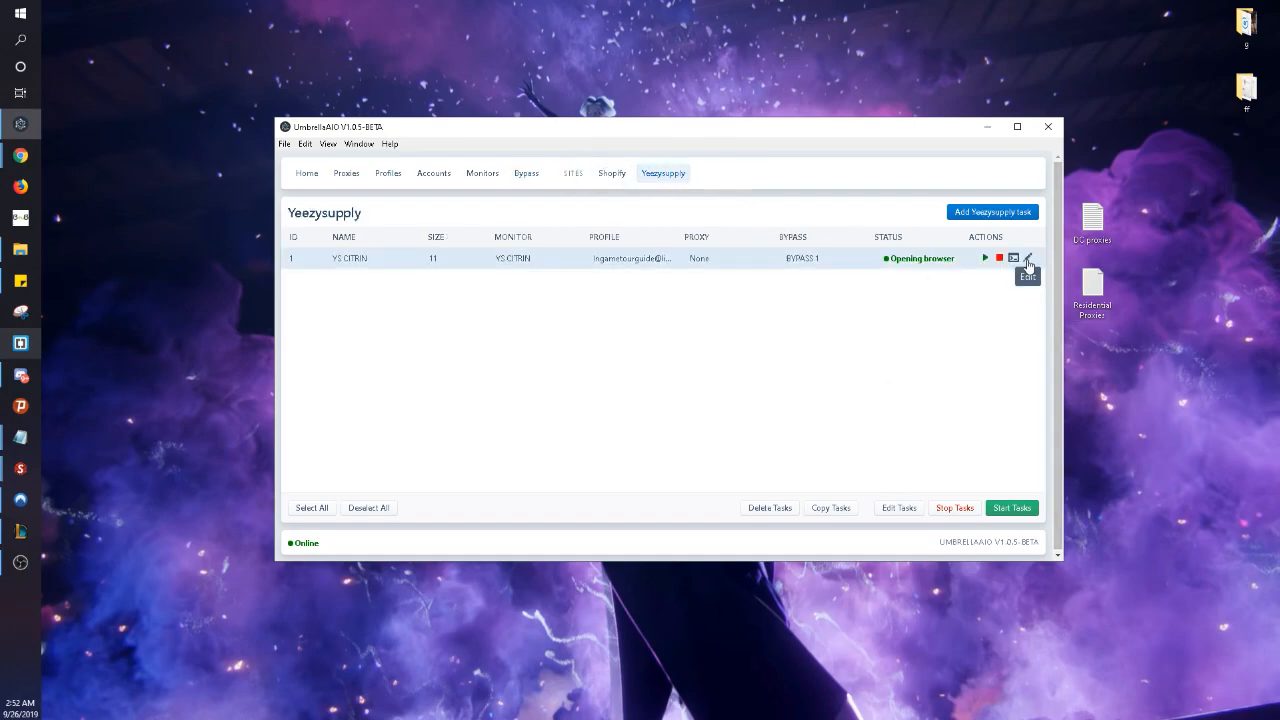
- Turn off auto checkout on YS CITRIN, keeping bypass BYPASS 1, save it, and restart the task
left_click(1031, 260)
left_click(734, 294)
left_click(773, 303)
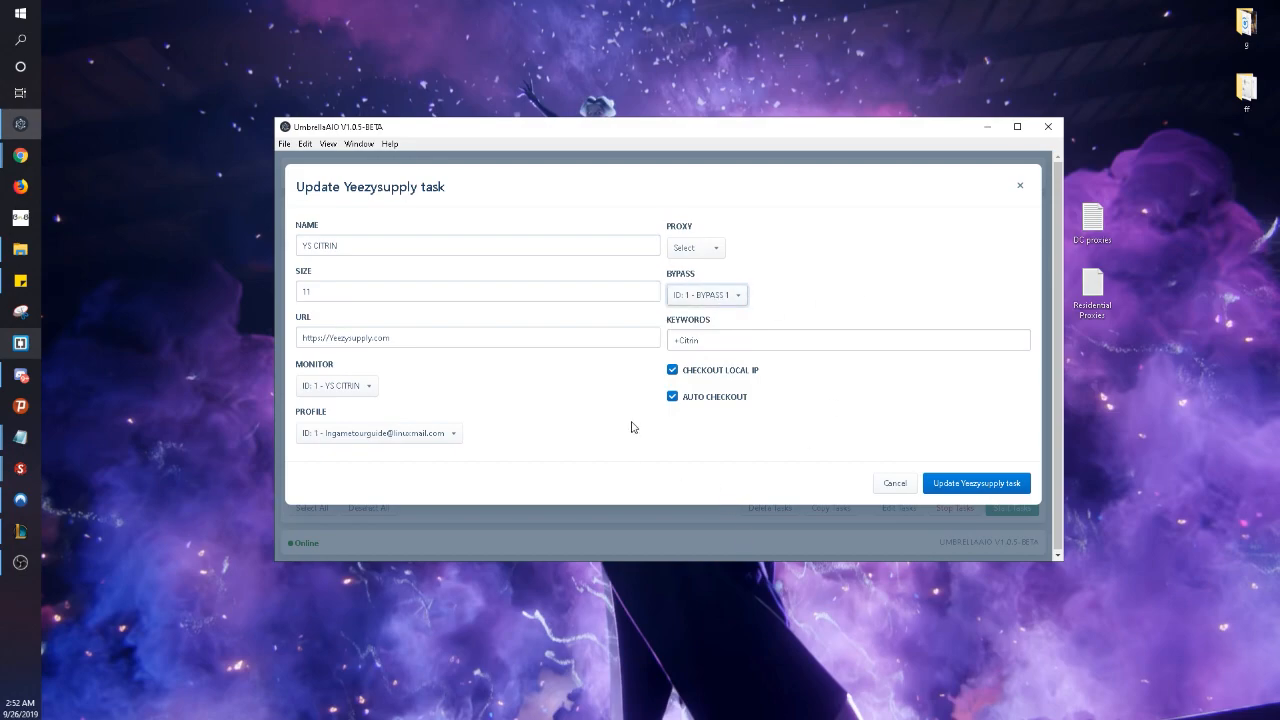
left_click(672, 397)
left_click(985, 485)
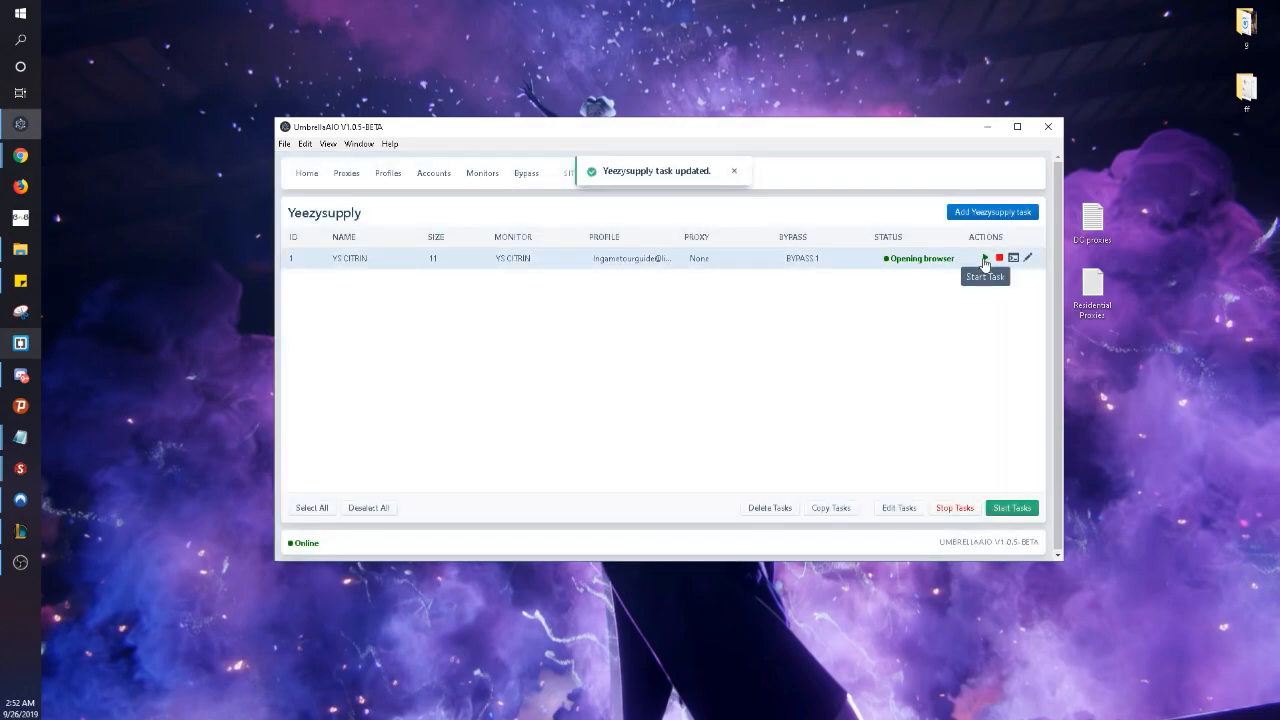
mouse_move(20, 249)
left_click(734, 172)
left_click(985, 258)
- Continue past the out-of-stock checkout notice and close the Chrome window
mouse_move(20, 249)
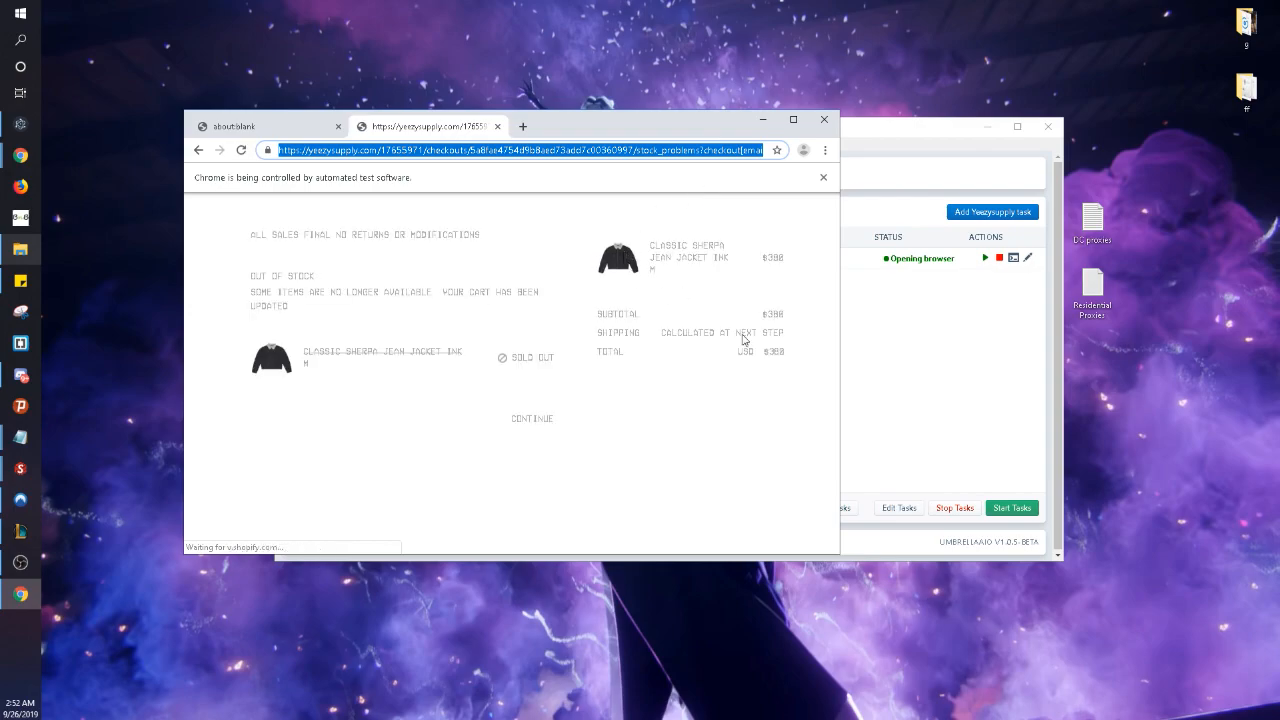
left_click(546, 421)
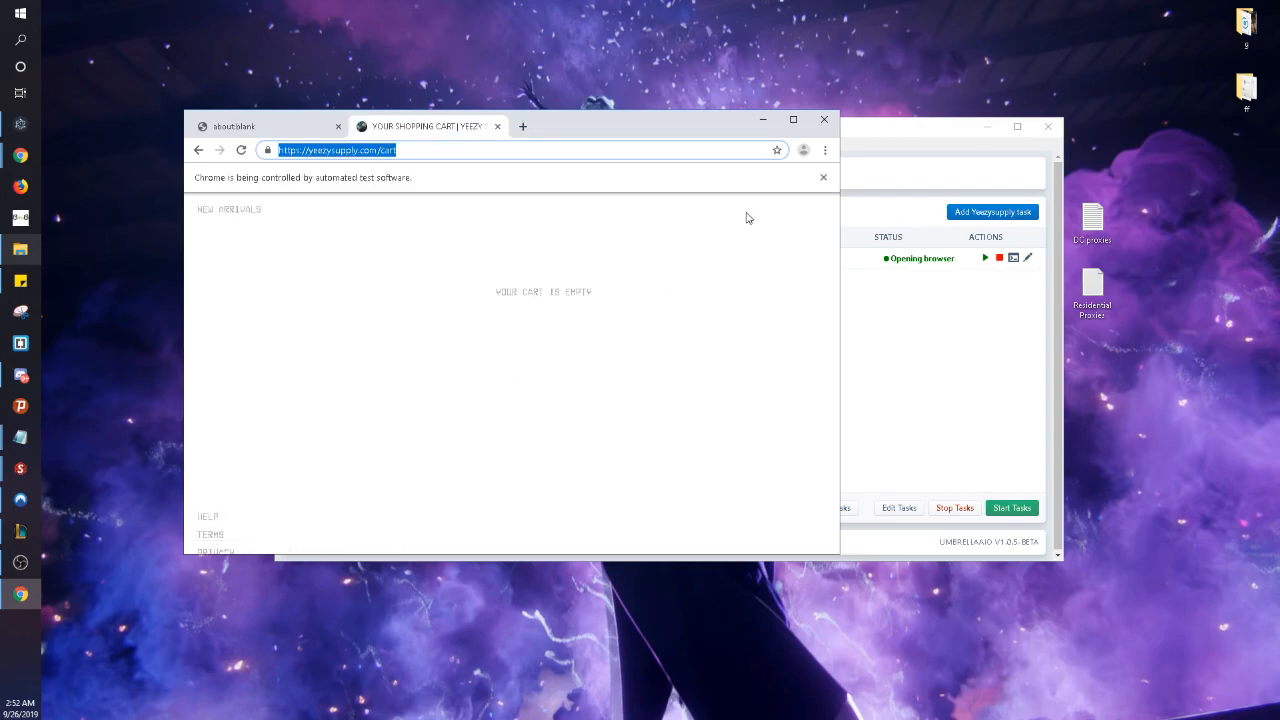
left_click(824, 120)
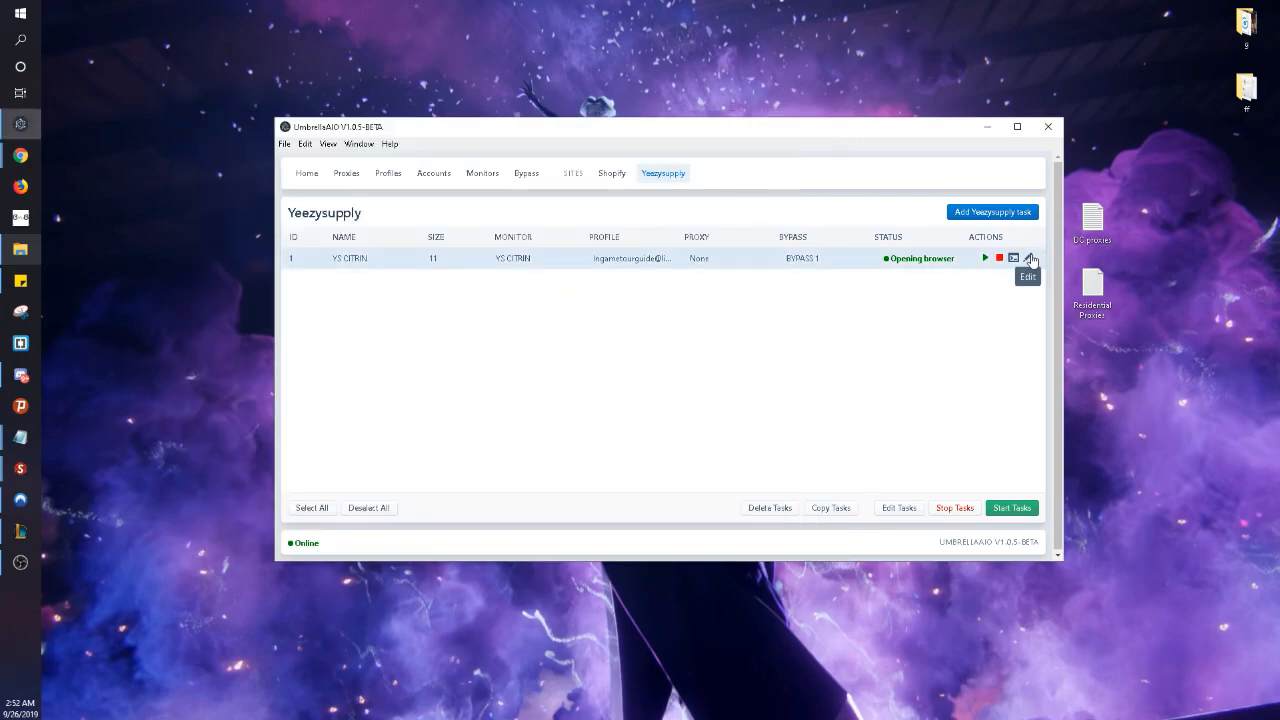
- Set the YS CITRIN task's bypass to Select (none) and save the update
left_click(1028, 258)
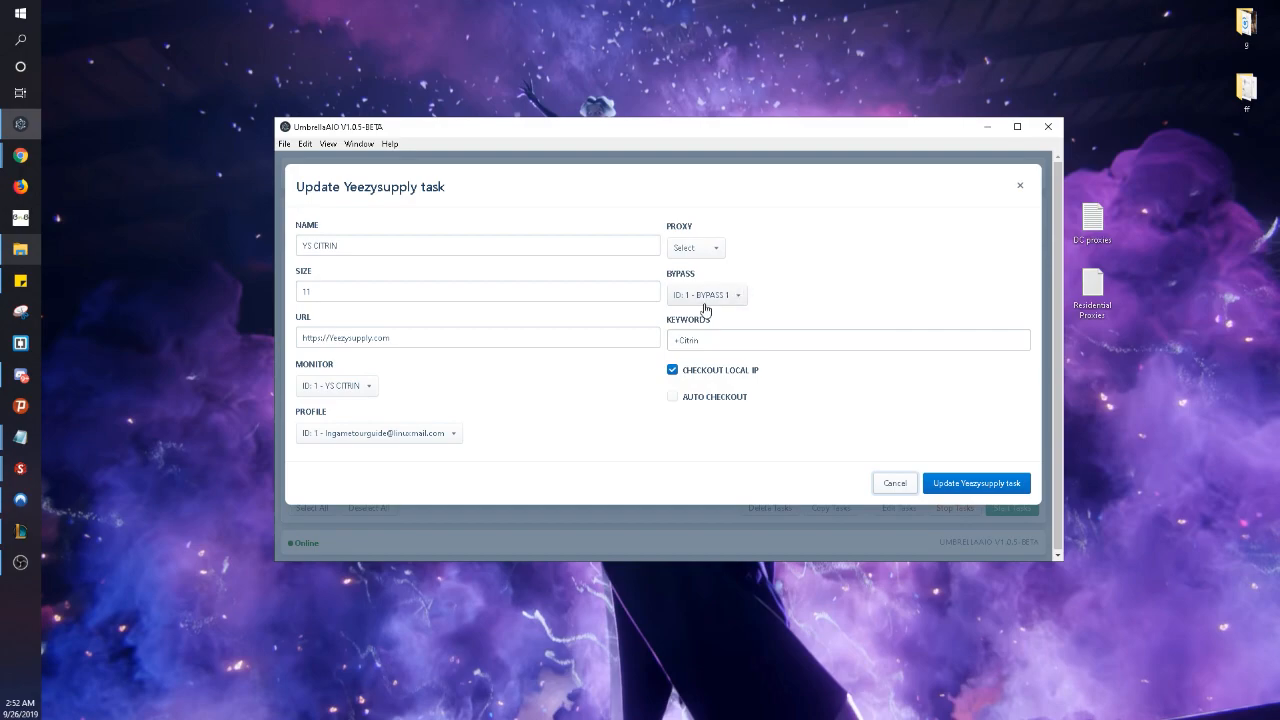
left_click(706, 298)
left_click(709, 311)
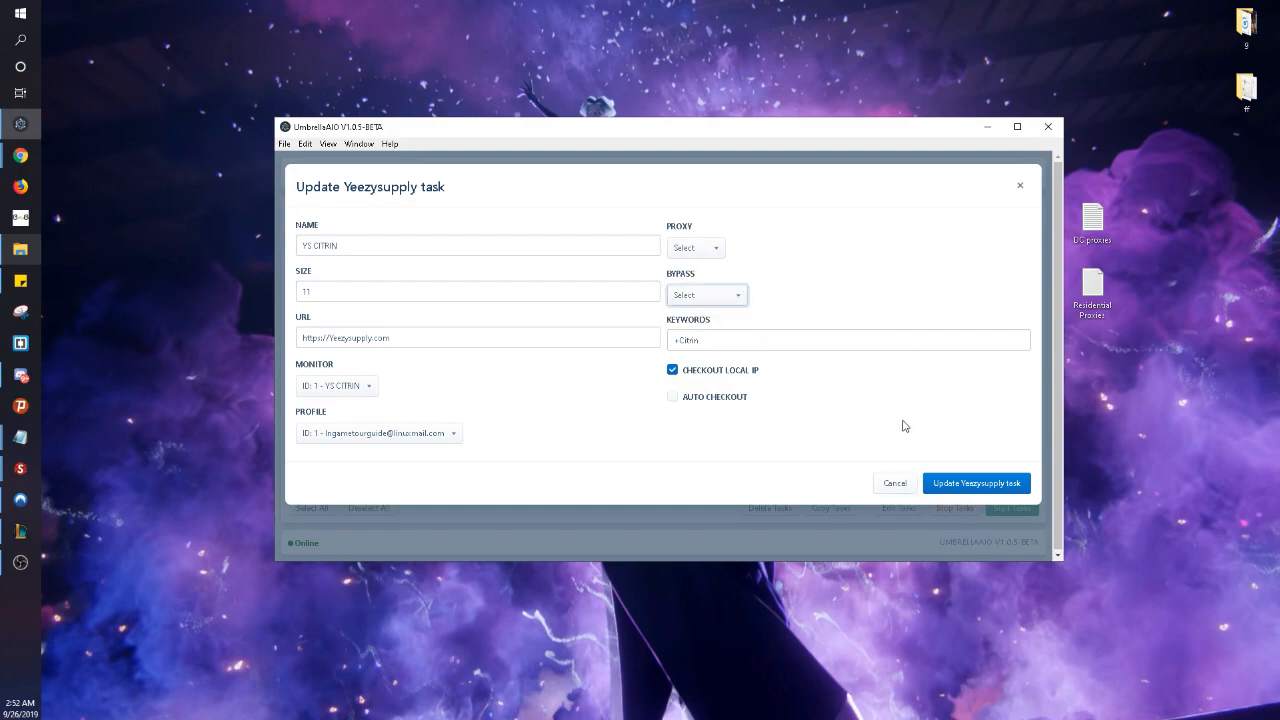
left_click(946, 484)
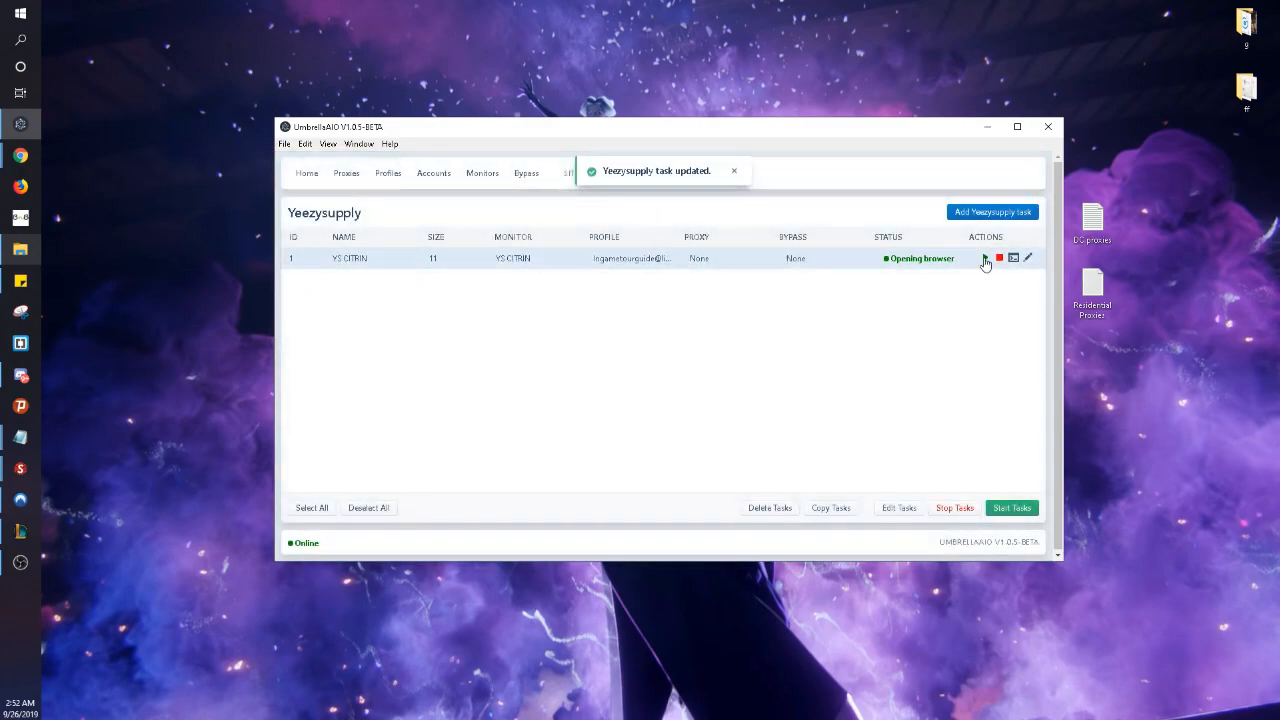
left_click(732, 172)
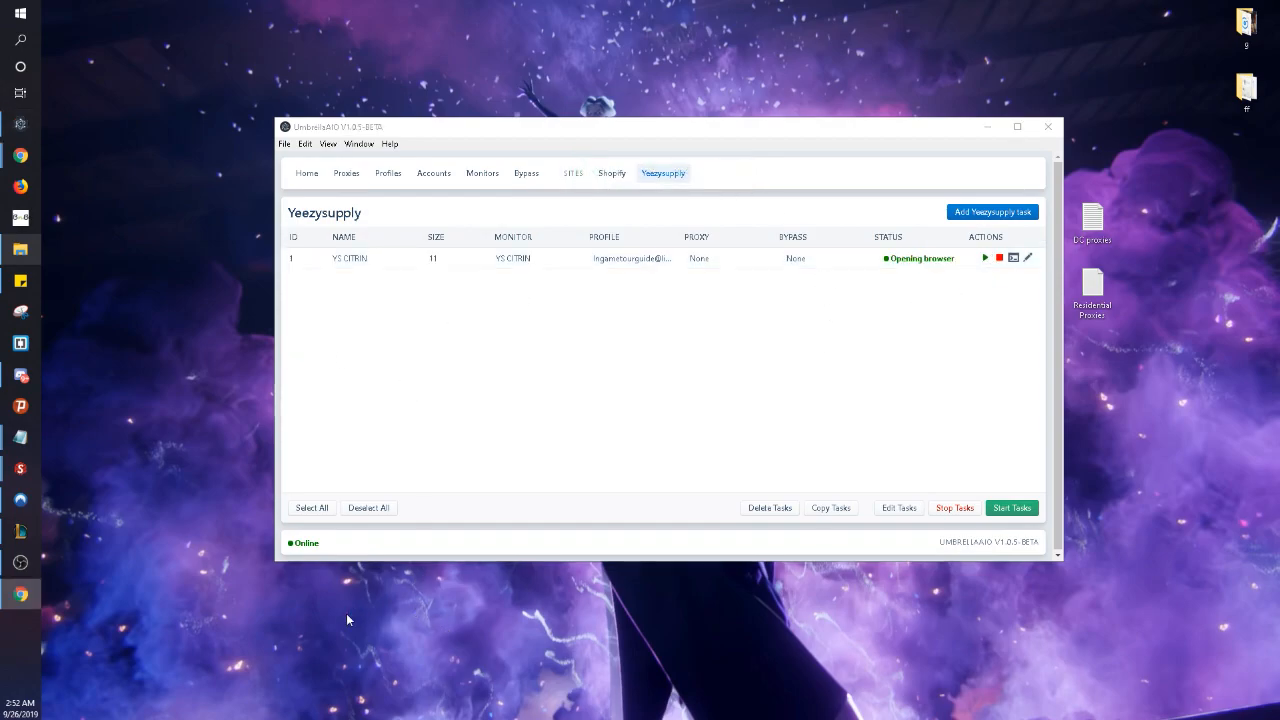
- Accept 'All sales final', go through shipping and payment, place the Citrin order, then close the tab
mouse_move(20, 562)
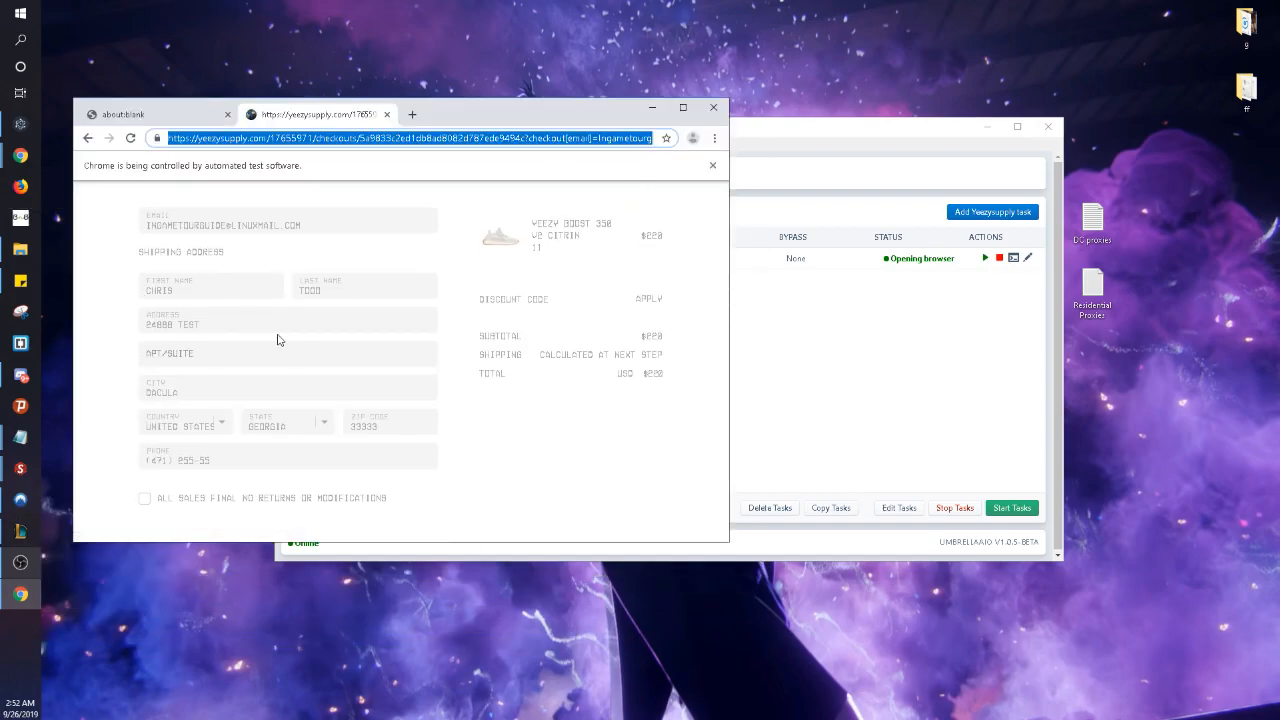
left_click(147, 503)
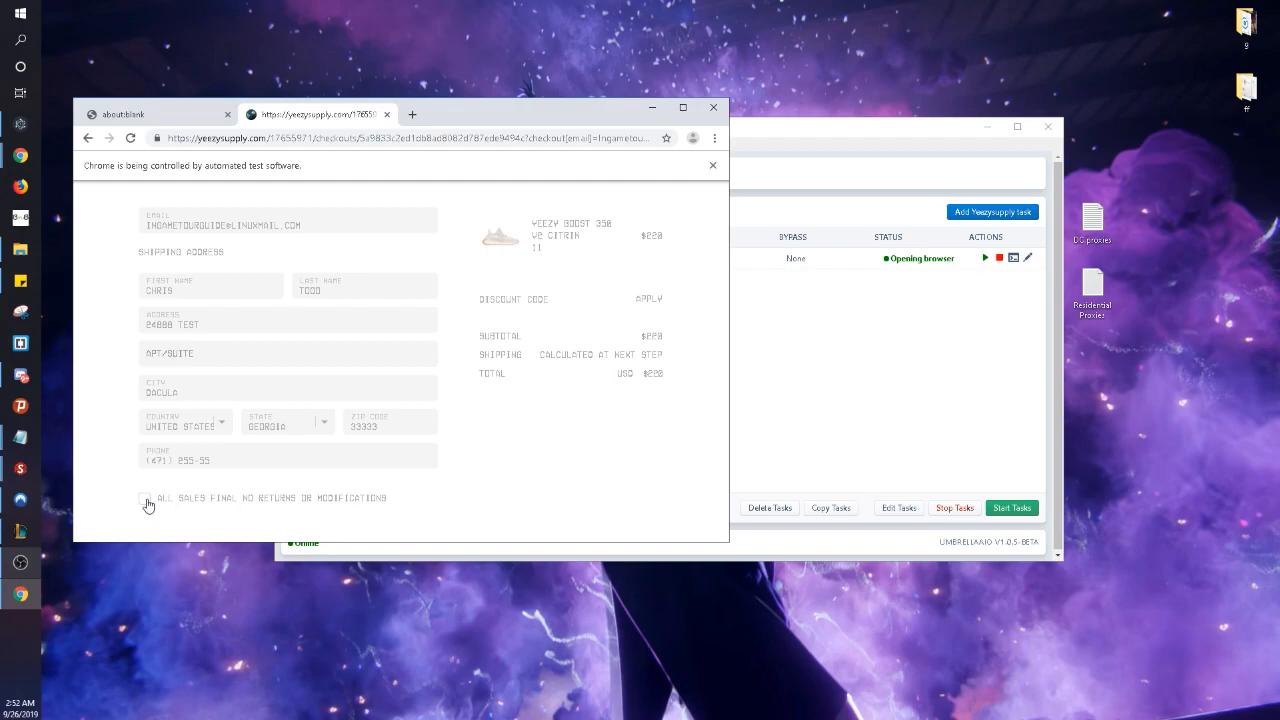
left_click(146, 503)
left_click(141, 503)
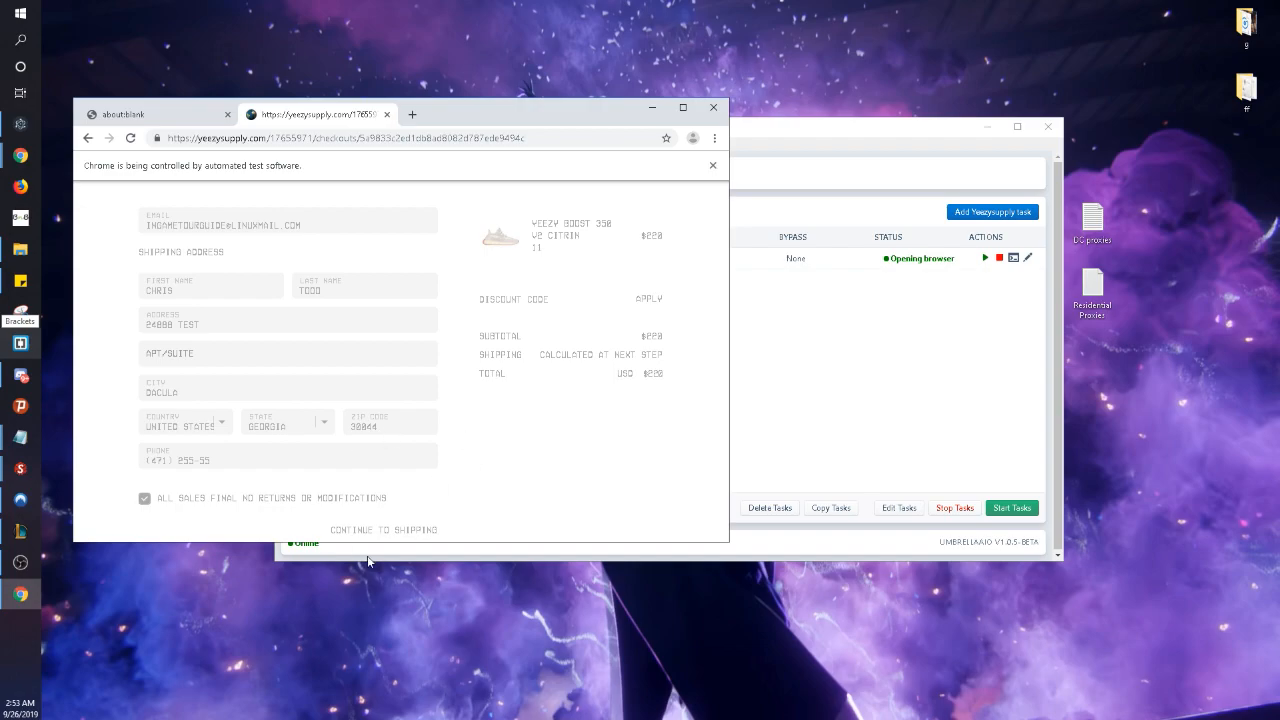
left_click(398, 533)
left_click(411, 410)
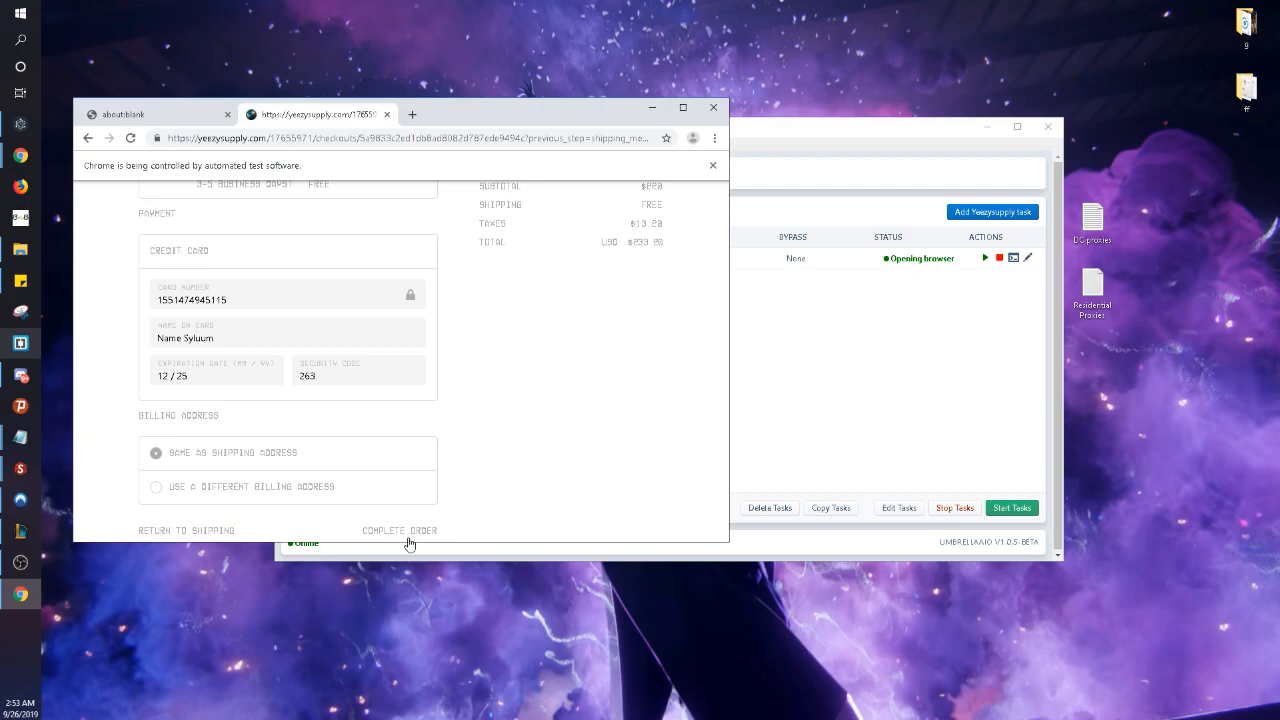
left_click(415, 532)
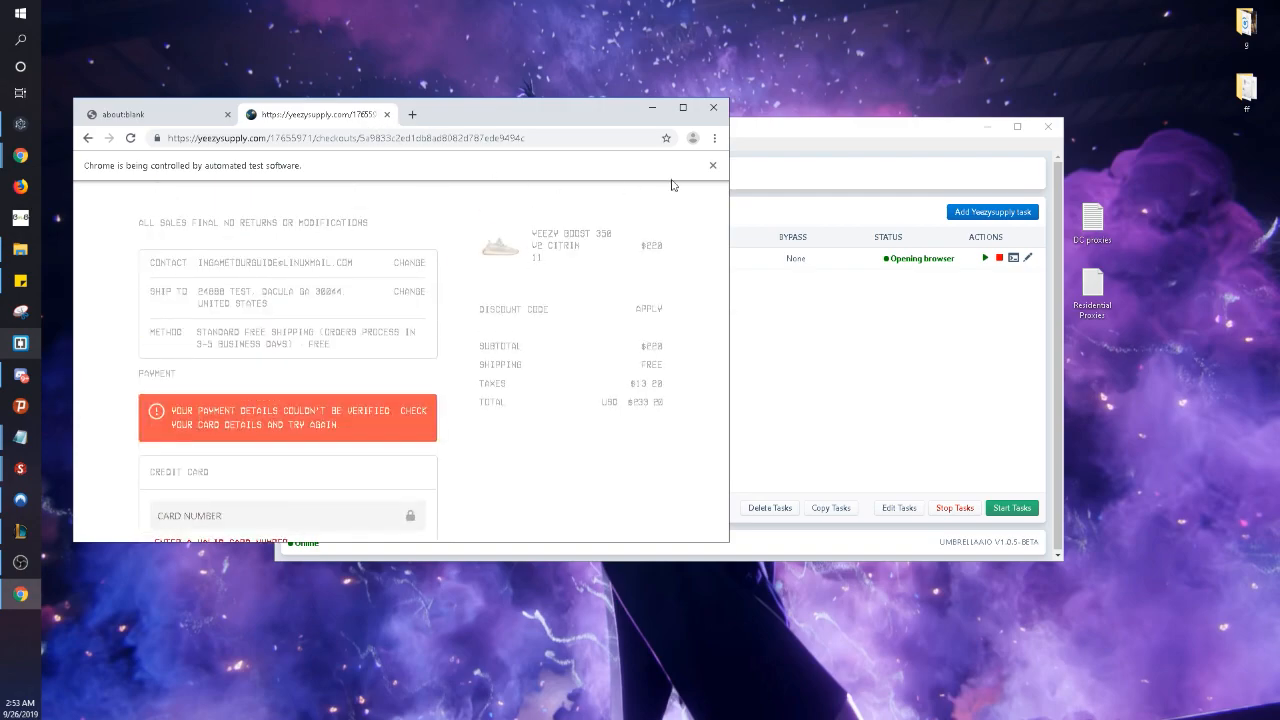
left_click(387, 114)
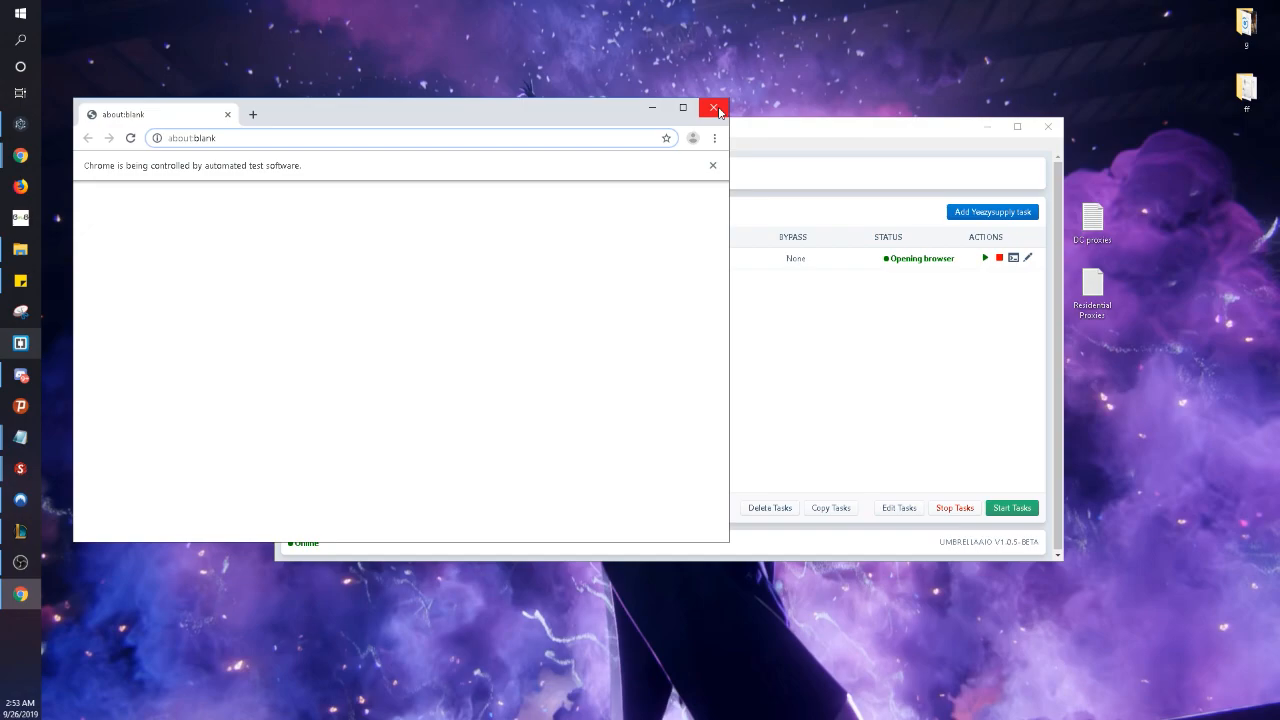
- Close Chrome, then re-enable auto checkout on the YS CITRIN task and save it
left_click(714, 107)
left_click(1027, 258)
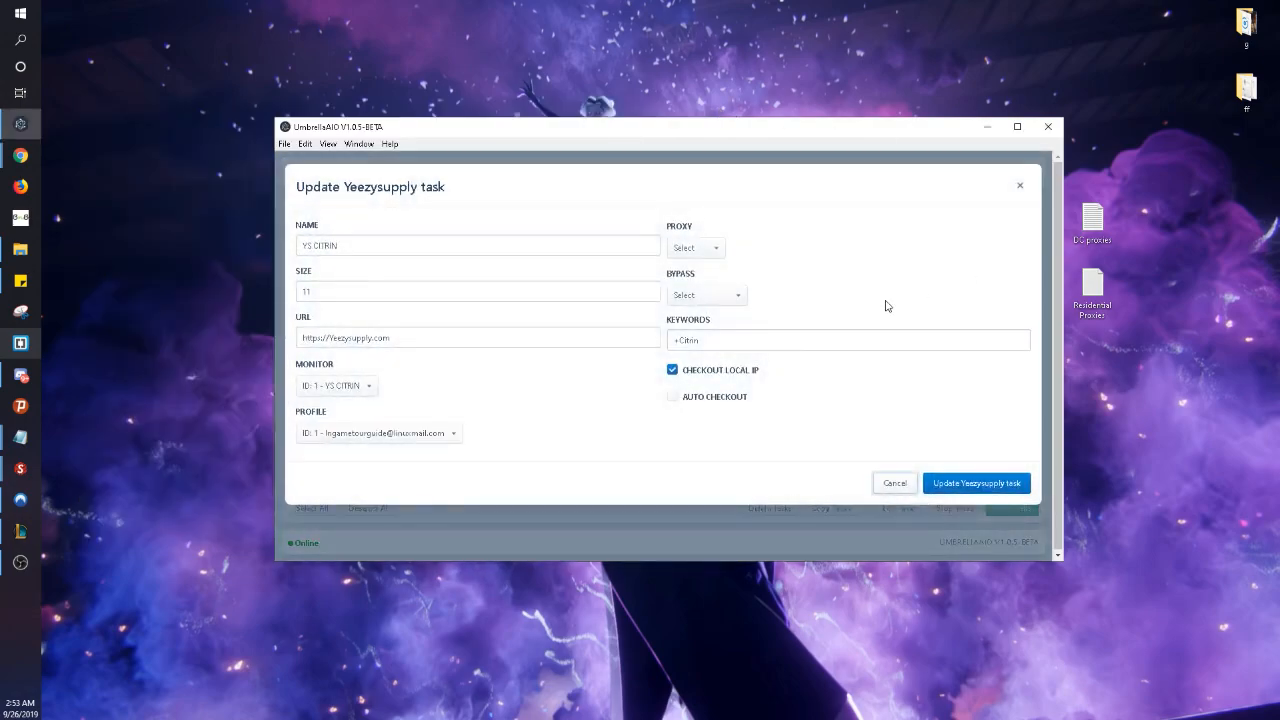
left_click(672, 397)
left_click(970, 483)
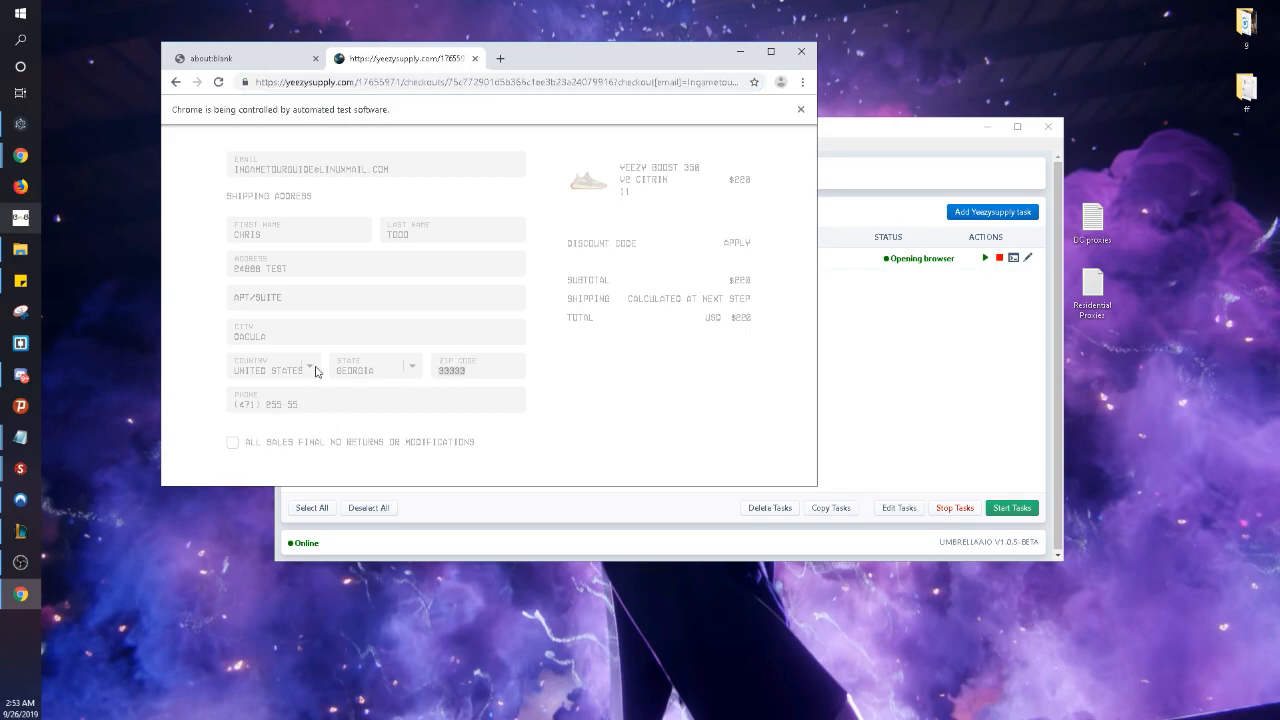
- Accept 'All sales final', continue to shipping, scroll to the payment section, and close the browser
left_click(240, 443)
left_click(448, 474)
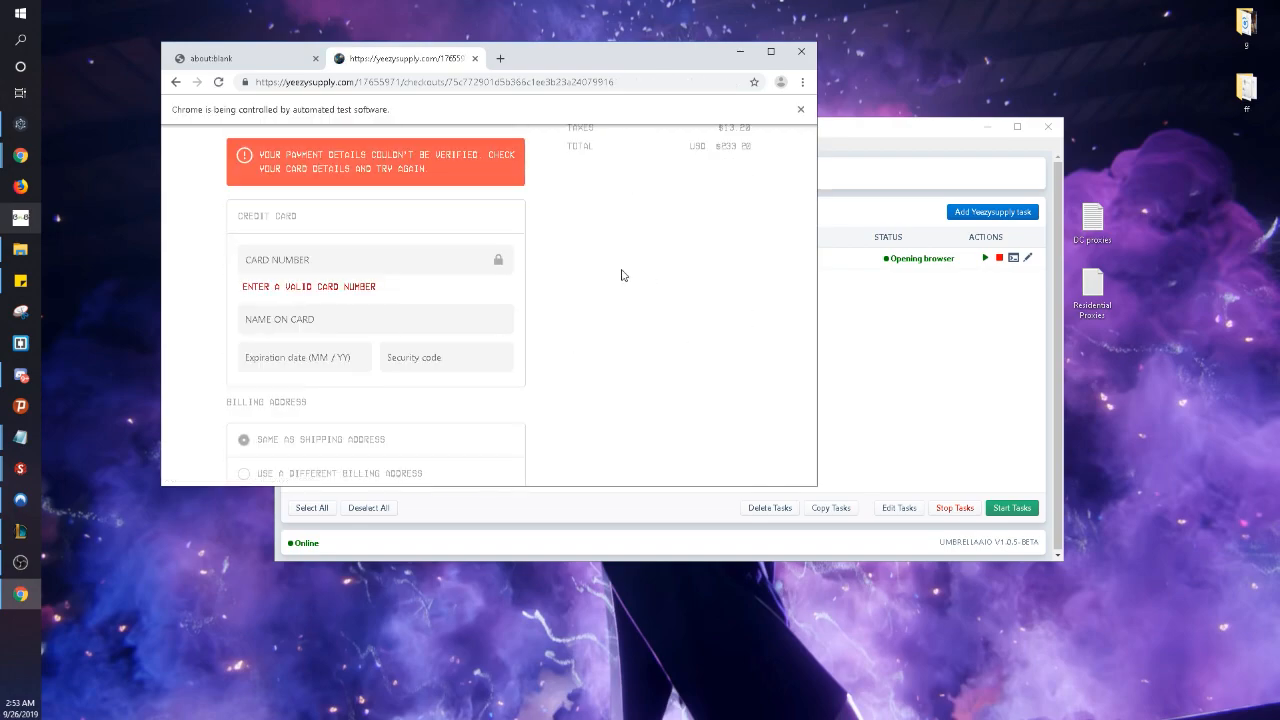
scroll(622, 275, "down", 1)
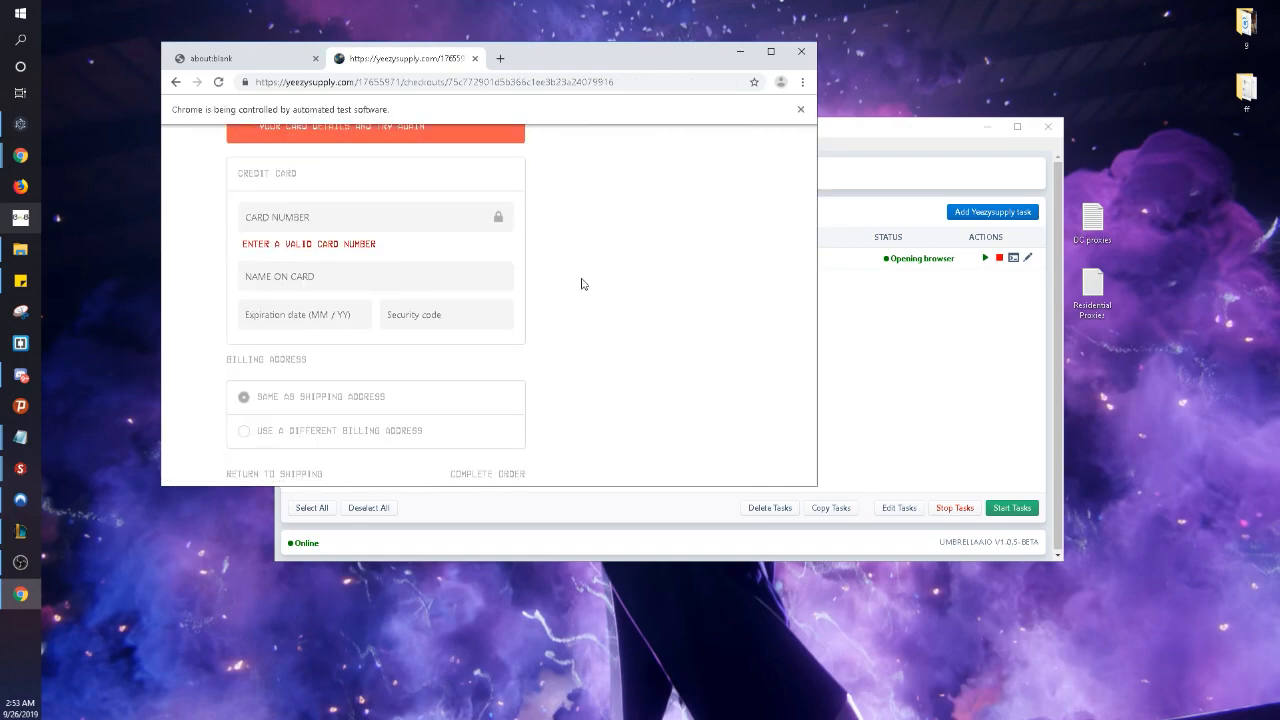
left_click(801, 51)
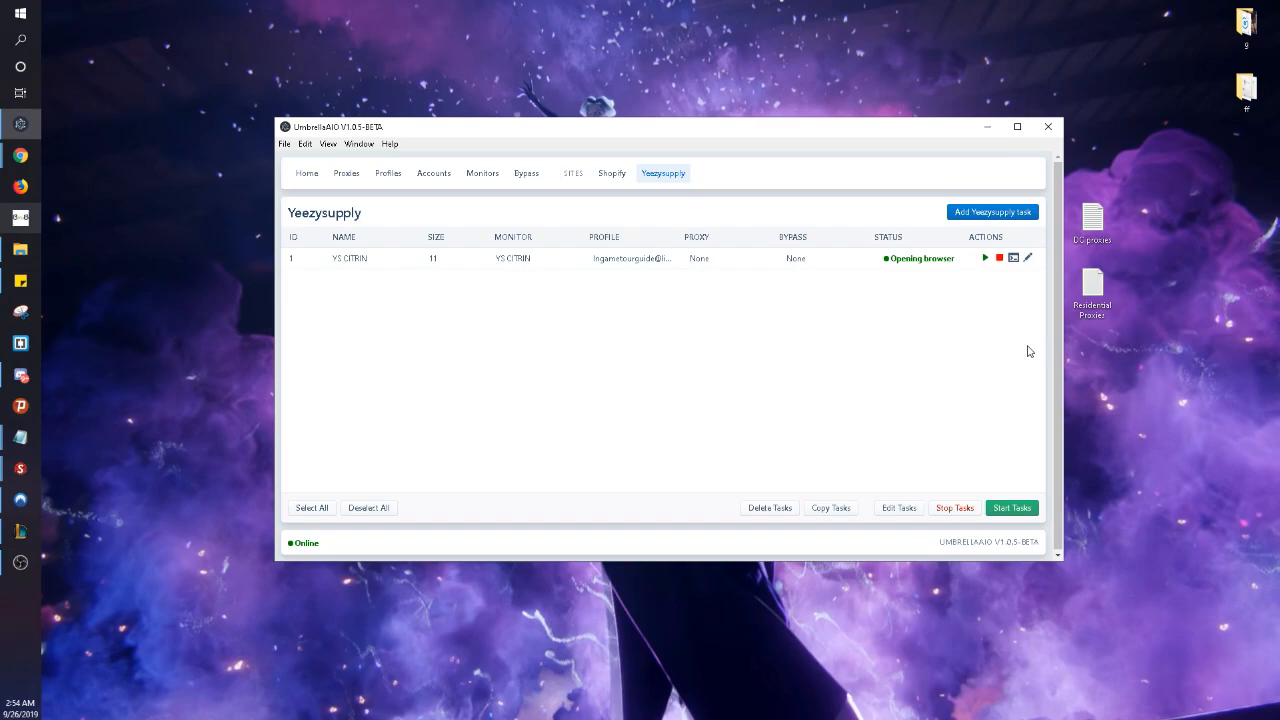
left_click(1025, 260)
left_click(672, 397)
left_click(703, 296)
left_click(705, 322)
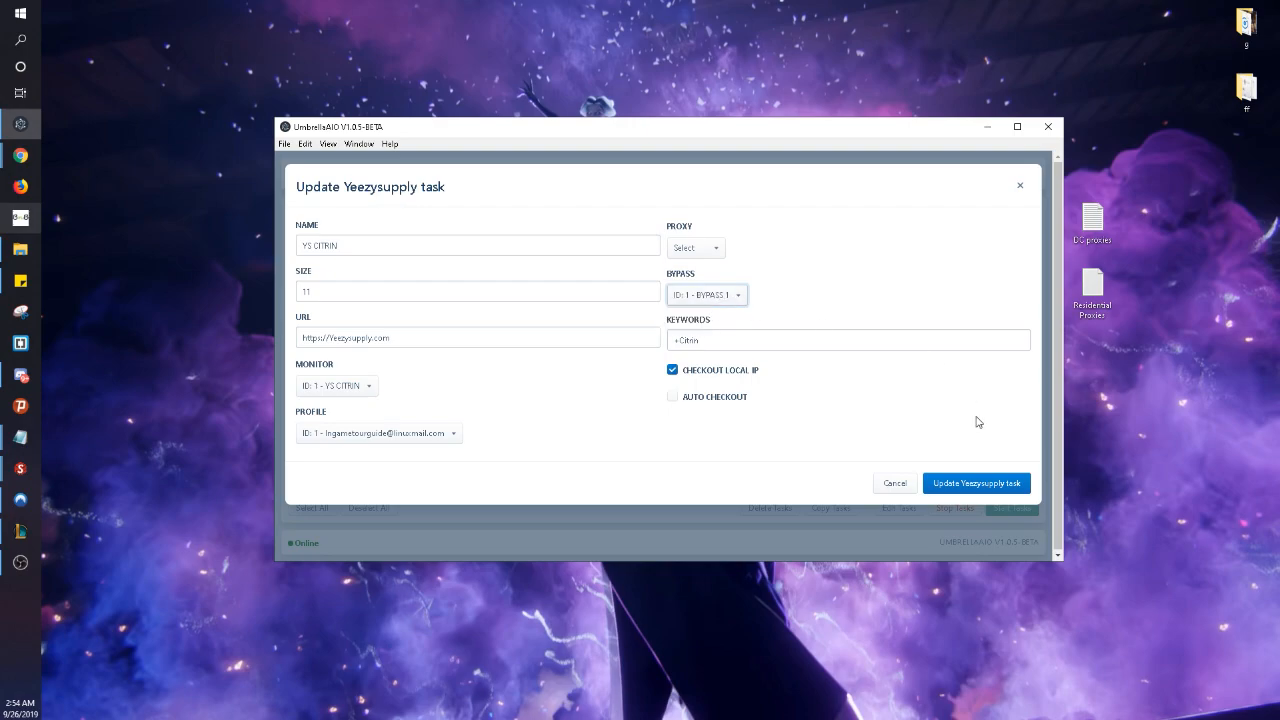
left_click(1019, 190)
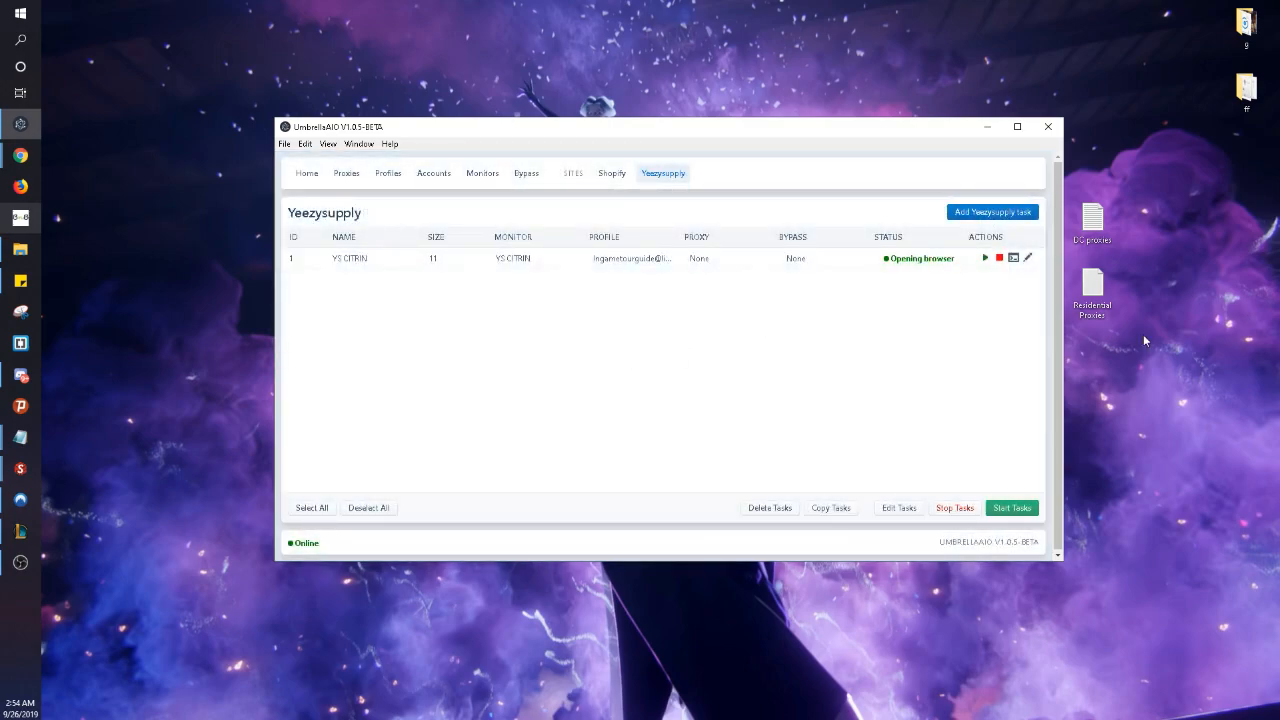